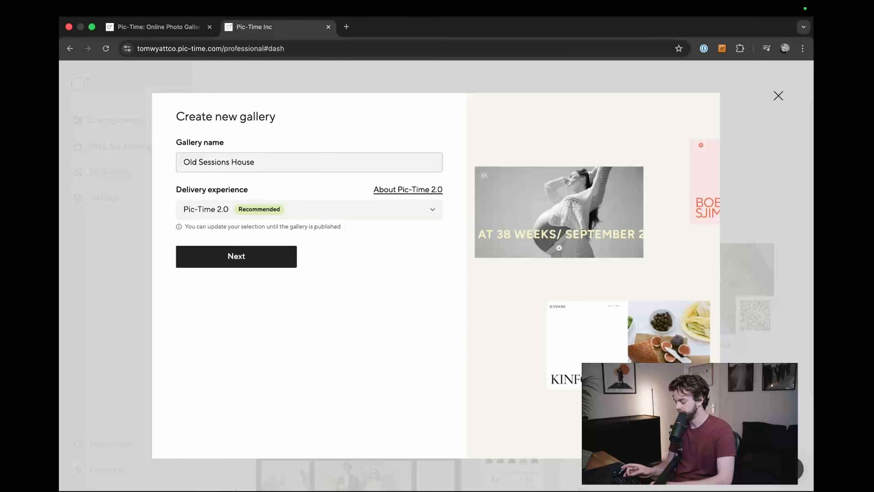
Step: Complete the gallery name as "Old Sessions House | London", choose the Pic-Time 2.0 delivery experience and continue
{"action": "type", "text": "| London"}
{"action": "left_click", "coordinate": [283, 211]}
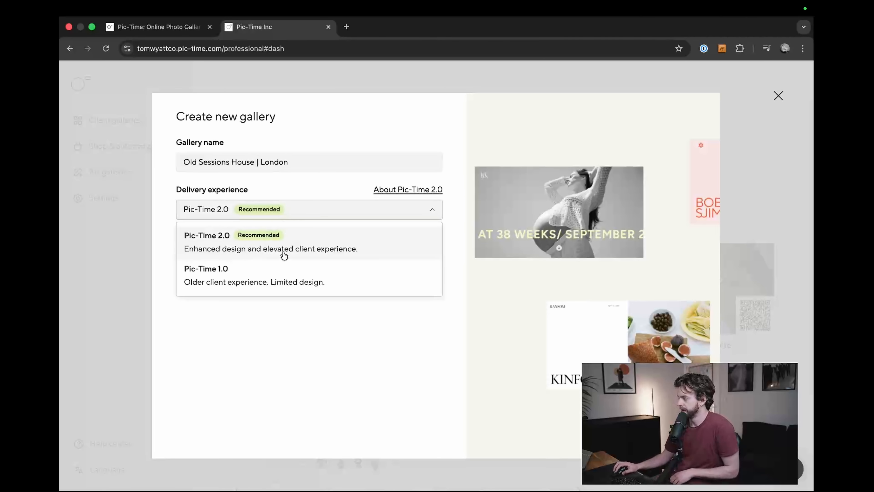
{"action": "left_click", "coordinate": [275, 242]}
{"action": "left_click", "coordinate": [284, 214]}
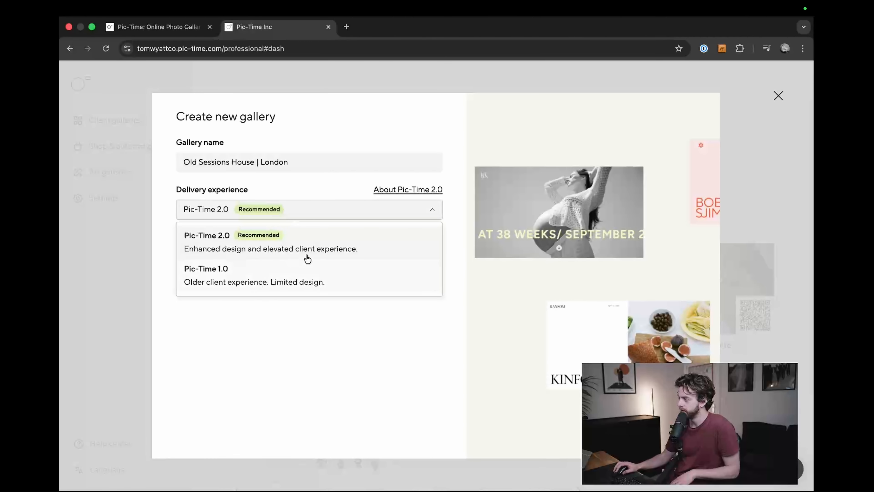
{"action": "left_click", "coordinate": [337, 247]}
{"action": "left_click", "coordinate": [289, 257]}
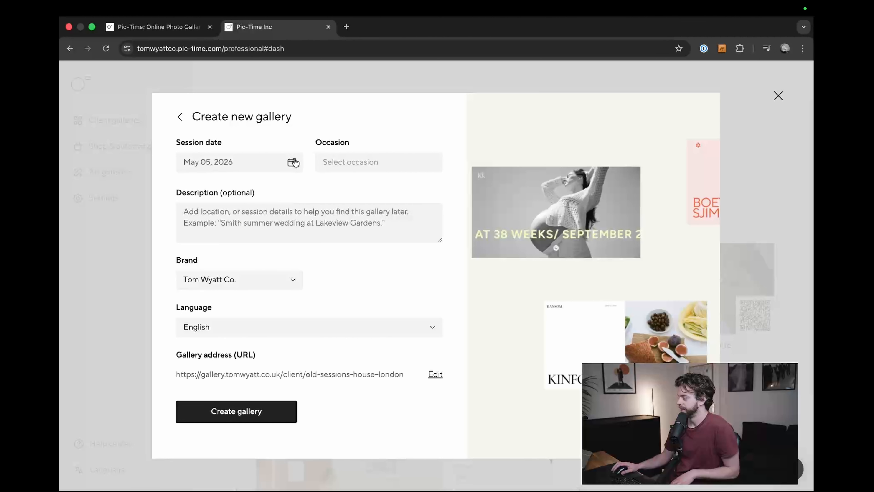
Step: Set the occasion to Wedding and create the gallery
{"action": "left_click", "coordinate": [241, 412]}
{"action": "left_click", "coordinate": [379, 161]}
{"action": "left_click", "coordinate": [337, 182]}
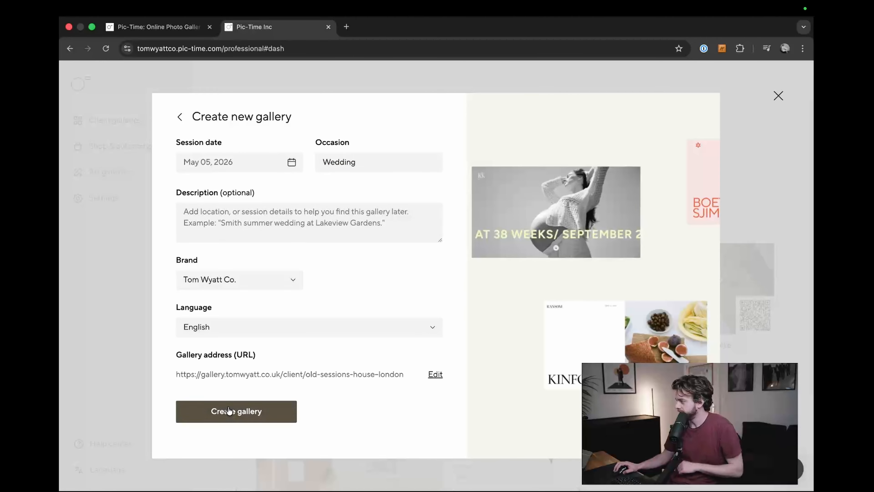
{"action": "left_click", "coordinate": [236, 411]}
Step: Dismiss the notice about unavailable Pic-Time 2.0 features and name the first scene "Highlights"
{"action": "left_click_drag", "start_coordinate": [350, 118], "coordinate": [657, 117]}
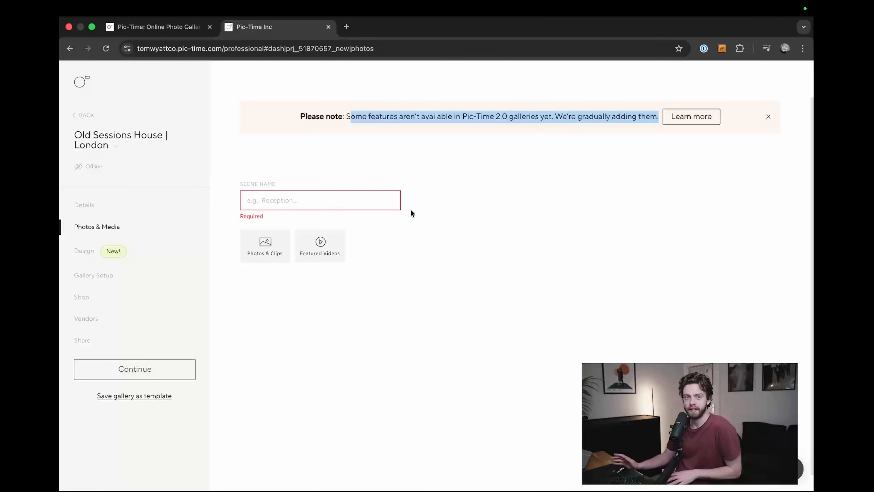
{"action": "left_click", "coordinate": [566, 185]}
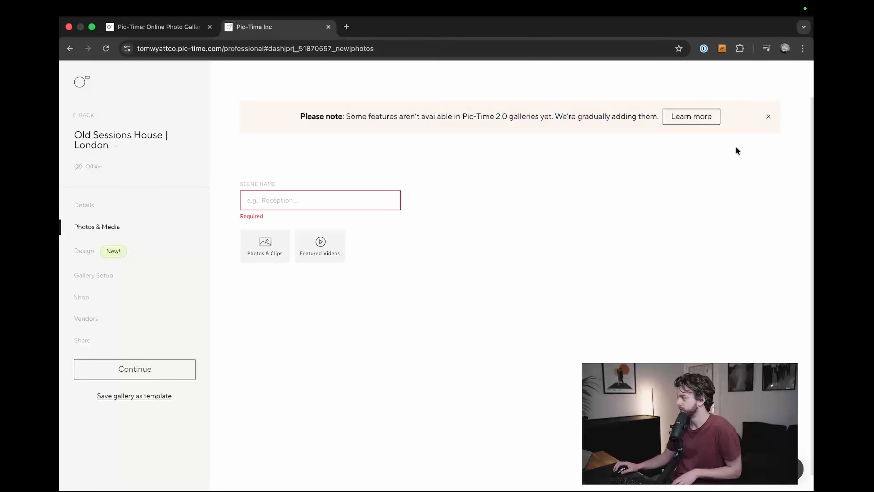
{"action": "left_click", "coordinate": [768, 116]}
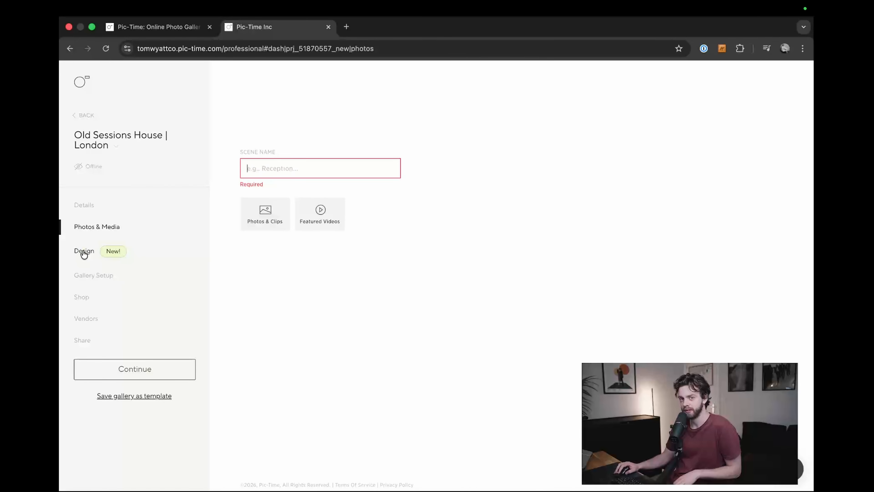
{"action": "left_click", "coordinate": [293, 170]}
{"action": "type", "text": "Highlights"}
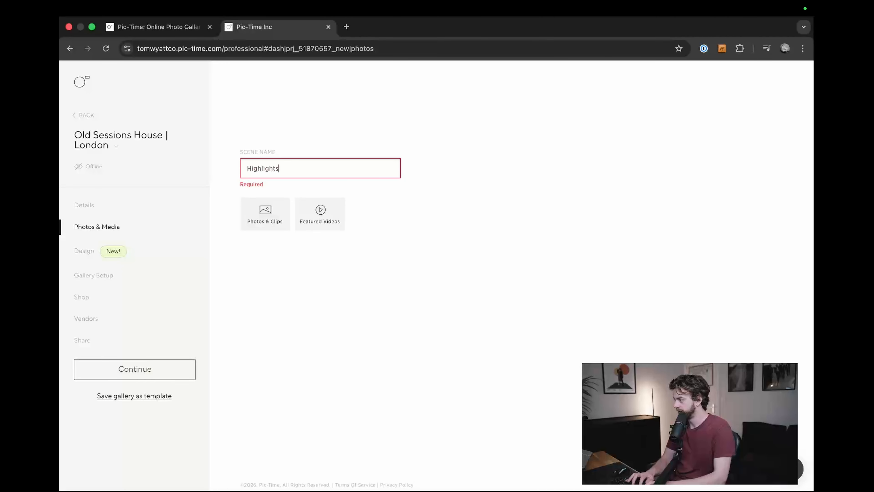
{"action": "key", "text": "Return"}
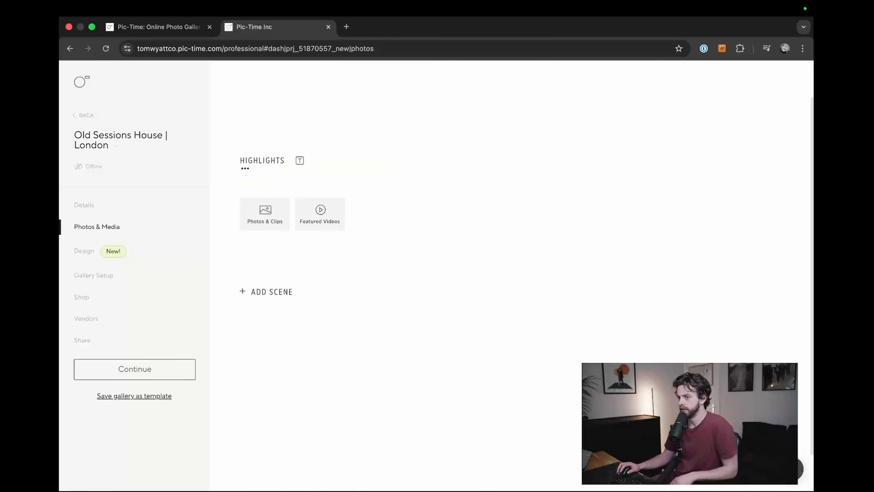
Step: Upload the wedding photos to the Highlights scene and expand it to show all of its items
{"action": "left_click_drag", "start_coordinate": [402, 115], "coordinate": [526, 131]}
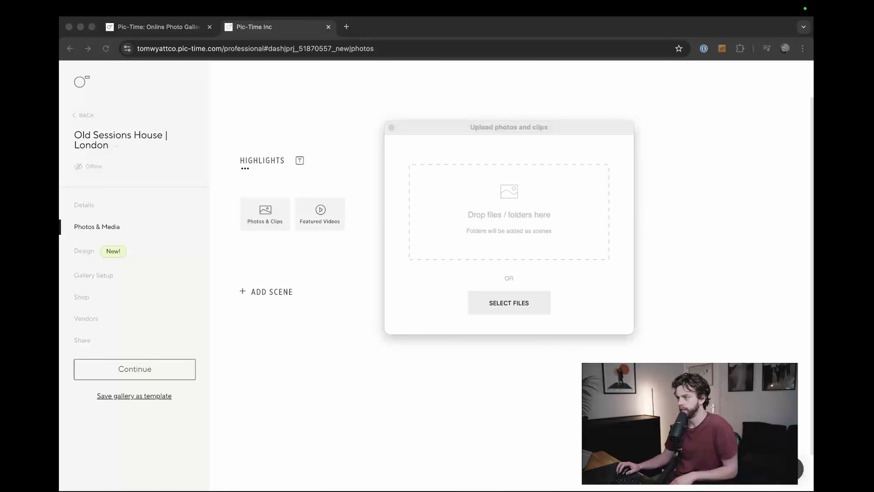
{"action": "left_click_drag", "start_coordinate": [871, 241], "coordinate": [499, 215]}
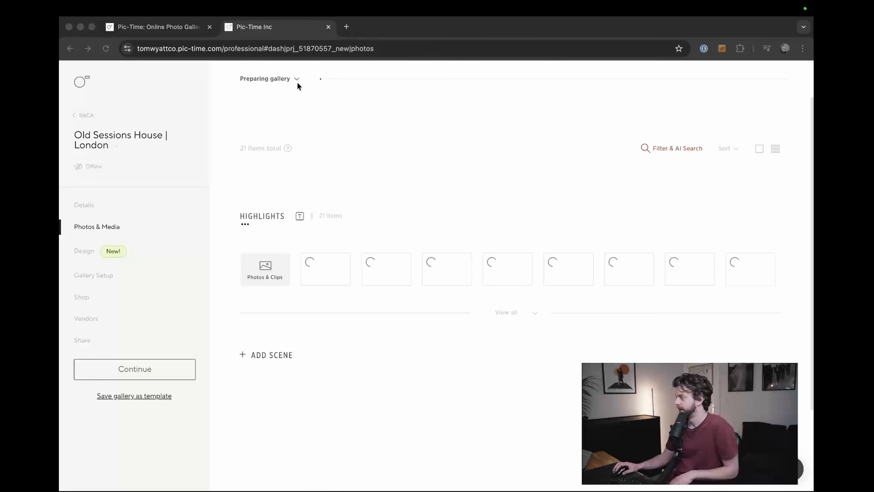
{"action": "left_click", "coordinate": [502, 329]}
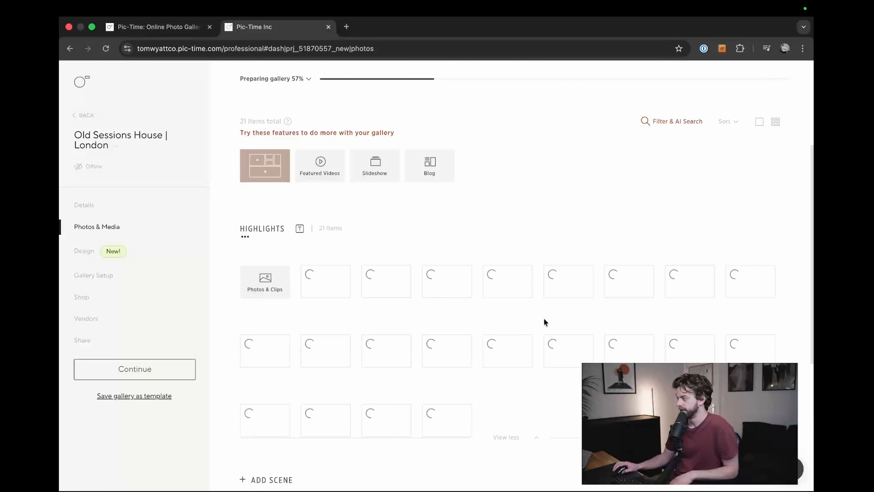
{"action": "scroll", "coordinate": [468, 318], "scroll_direction": "down", "scroll_amount": 7}
{"action": "scroll", "coordinate": [448, 333], "scroll_direction": "up", "scroll_amount": 6}
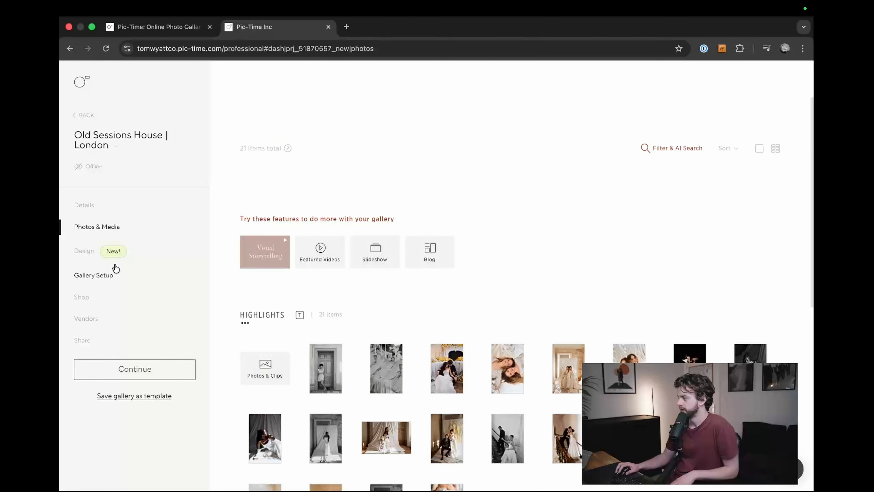
Step: Open the gallery's design settings and examine the cover, scene header and photo grid of the Classic look
{"action": "left_click", "coordinate": [84, 251]}
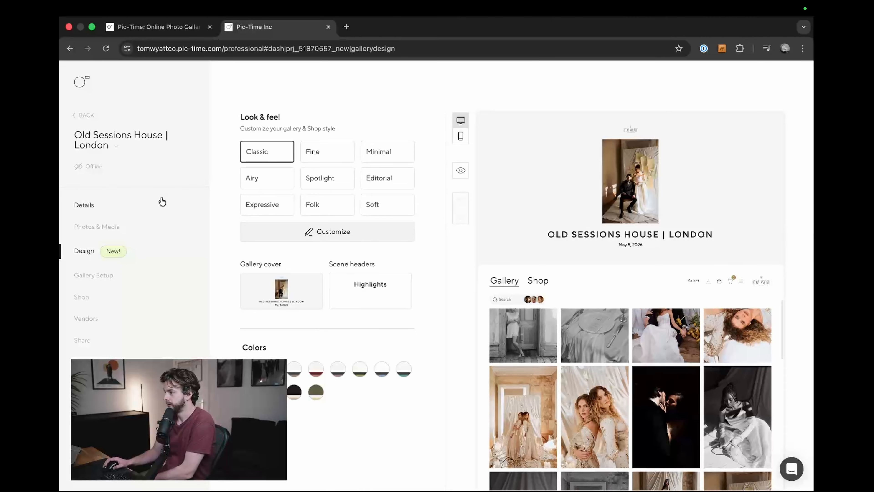
{"action": "mouse_move", "coordinate": [241, 154]}
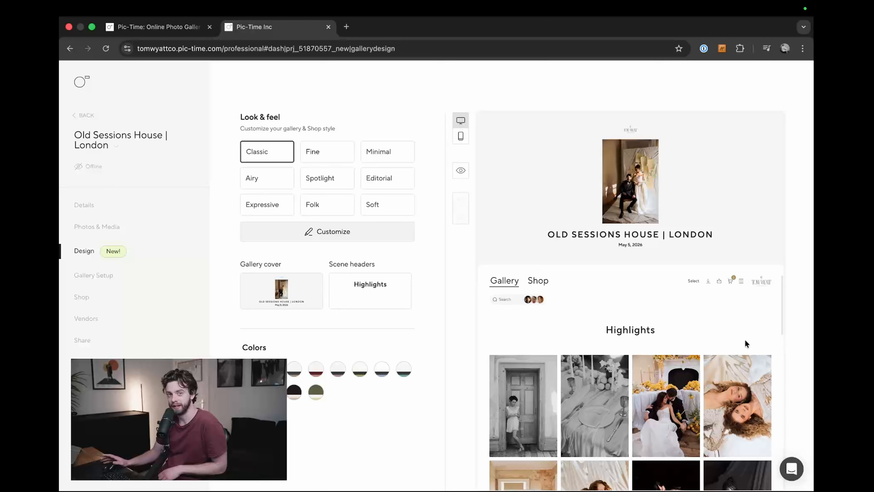
{"action": "scroll", "coordinate": [744, 339], "scroll_direction": "down", "scroll_amount": 6}
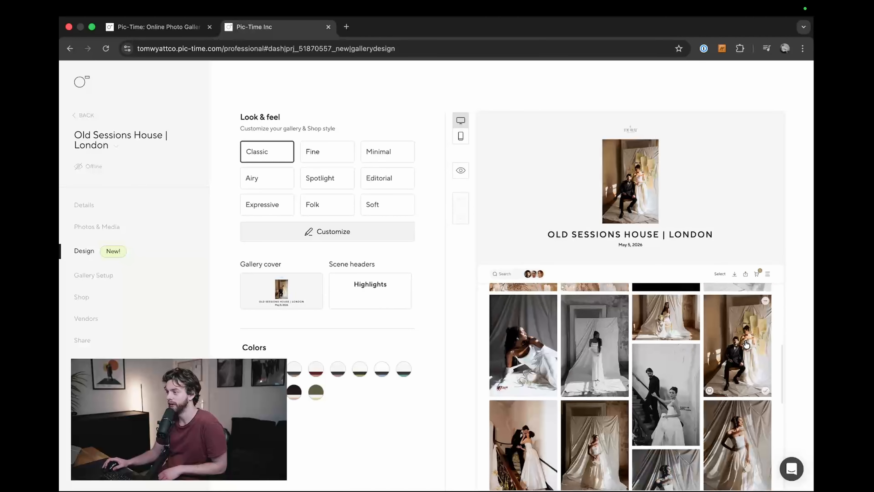
{"action": "scroll", "coordinate": [745, 344], "scroll_direction": "down", "scroll_amount": 5}
{"action": "scroll", "coordinate": [715, 376], "scroll_direction": "up", "scroll_amount": 5}
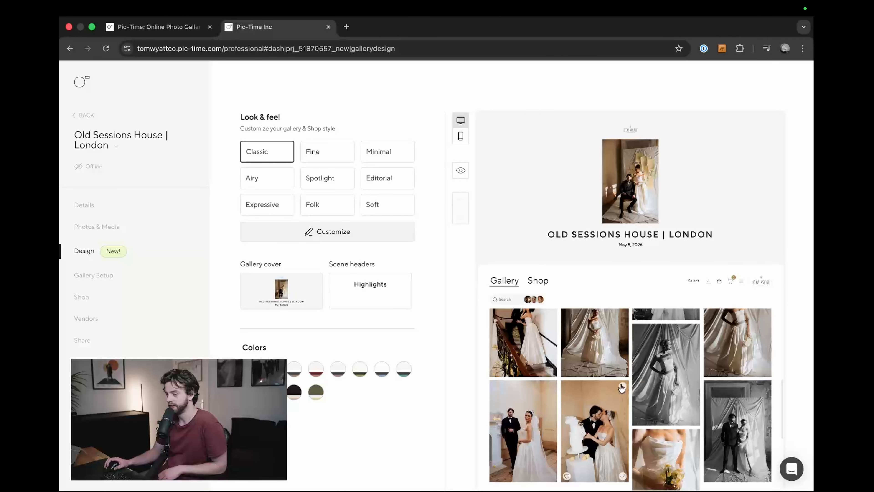
{"action": "scroll", "coordinate": [616, 378], "scroll_direction": "up", "scroll_amount": 3}
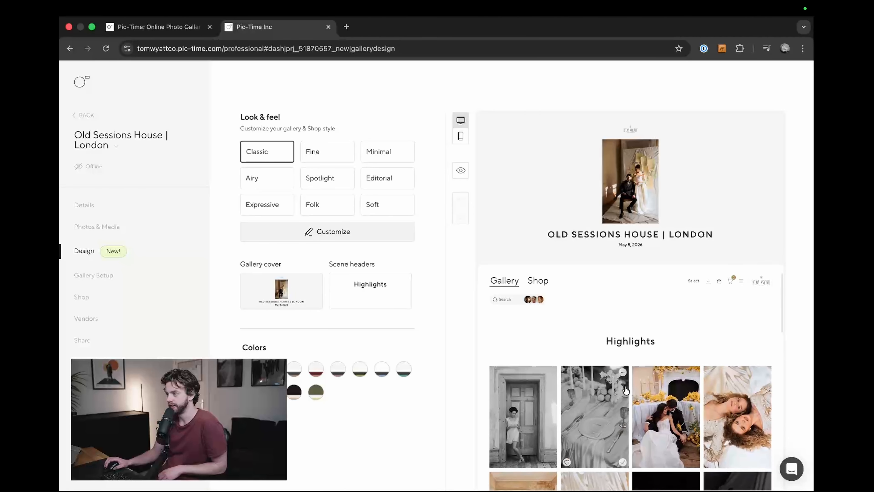
{"action": "scroll", "coordinate": [630, 378], "scroll_direction": "down", "scroll_amount": 2}
{"action": "scroll", "coordinate": [630, 378], "scroll_direction": "up", "scroll_amount": 2}
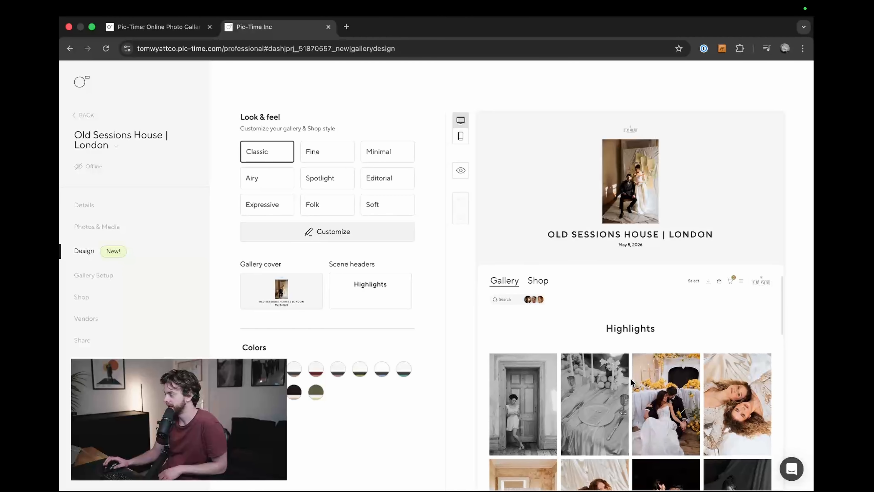
{"action": "scroll", "coordinate": [631, 378], "scroll_direction": "up", "scroll_amount": 1}
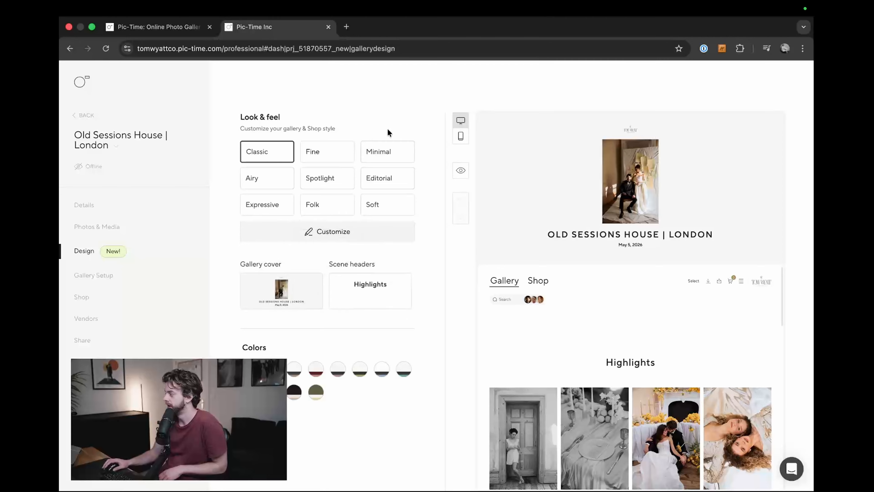
Step: Apply the Fine look to the gallery and review its cover, scene header and photo grid in the preview
{"action": "left_click", "coordinate": [328, 156]}
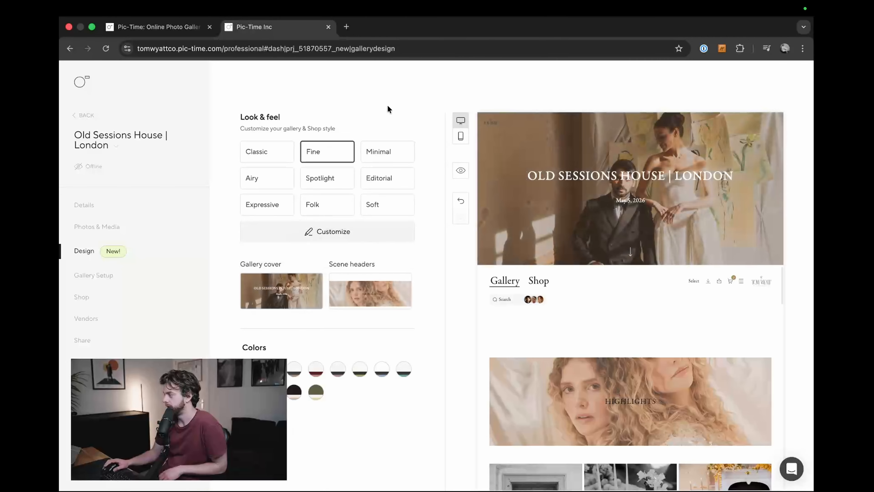
{"action": "scroll", "coordinate": [633, 353], "scroll_direction": "down", "scroll_amount": 3}
{"action": "scroll", "coordinate": [638, 372], "scroll_direction": "up", "scroll_amount": 3}
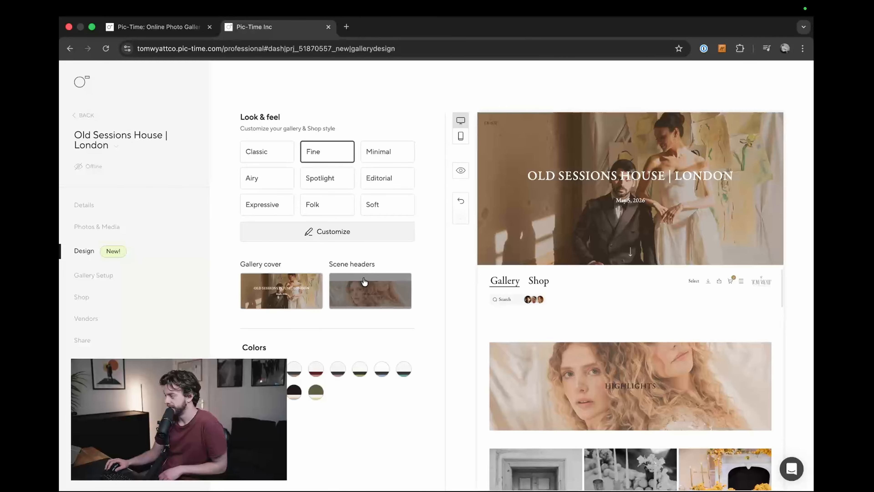
{"action": "scroll", "coordinate": [582, 398], "scroll_direction": "down", "scroll_amount": 8}
{"action": "scroll", "coordinate": [578, 392], "scroll_direction": "up", "scroll_amount": 8}
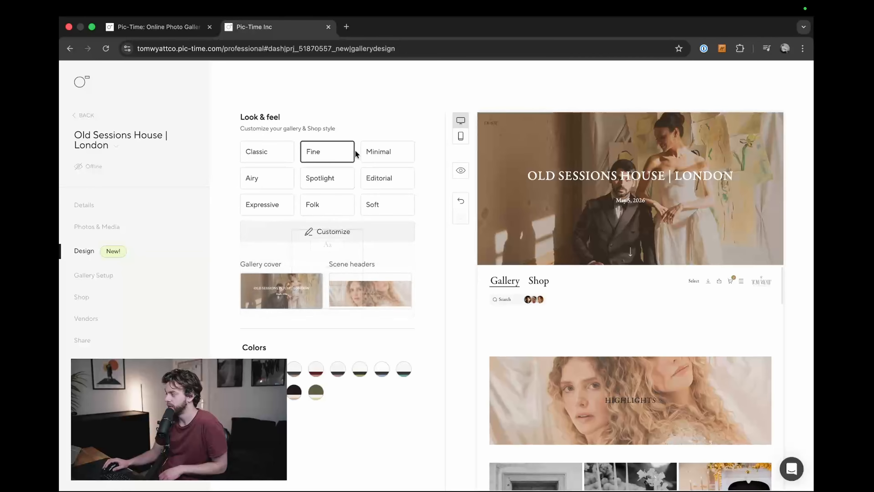
Step: Switch to the Classic look and give the scene headers the first full-width photo design with centred text
{"action": "left_click", "coordinate": [281, 148]}
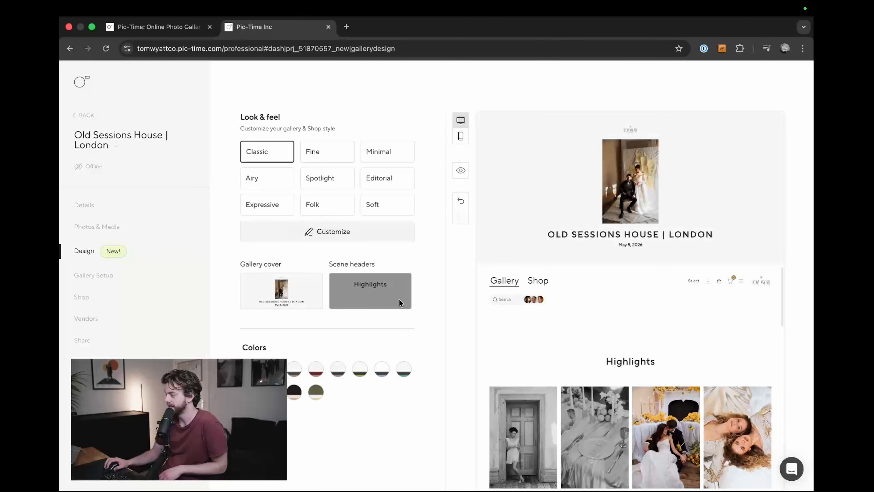
{"action": "left_click", "coordinate": [386, 295]}
{"action": "left_click_drag", "start_coordinate": [607, 361], "coordinate": [681, 362]}
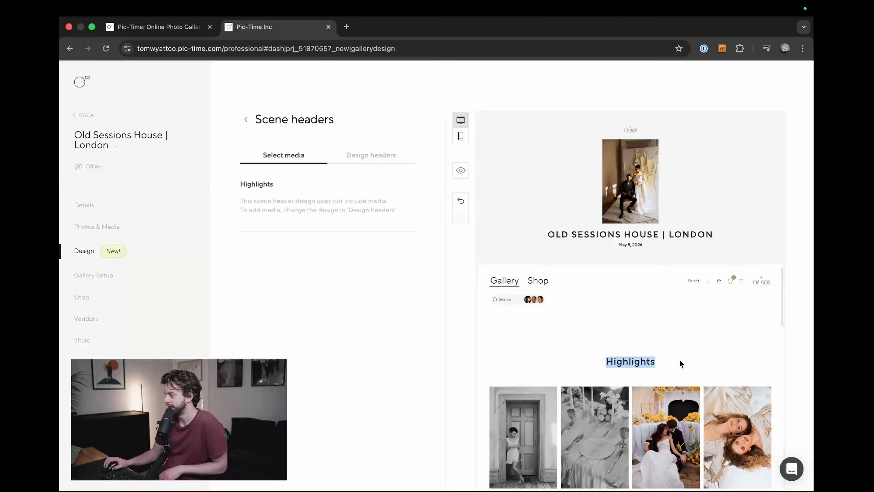
{"action": "left_click", "coordinate": [367, 156]}
{"action": "left_click", "coordinate": [275, 211]}
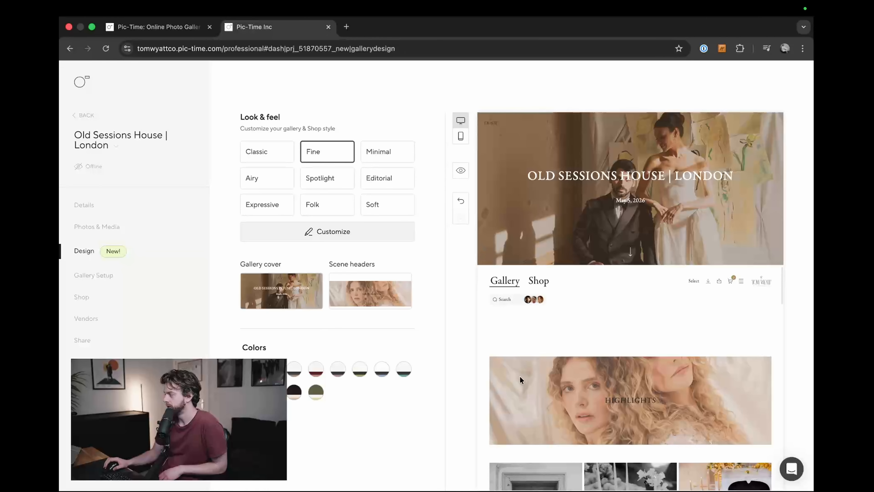
Step: Return to the Fine look and inspect its Highlights photo banner against the images below it
{"action": "scroll", "coordinate": [524, 365], "scroll_direction": "down", "scroll_amount": 1}
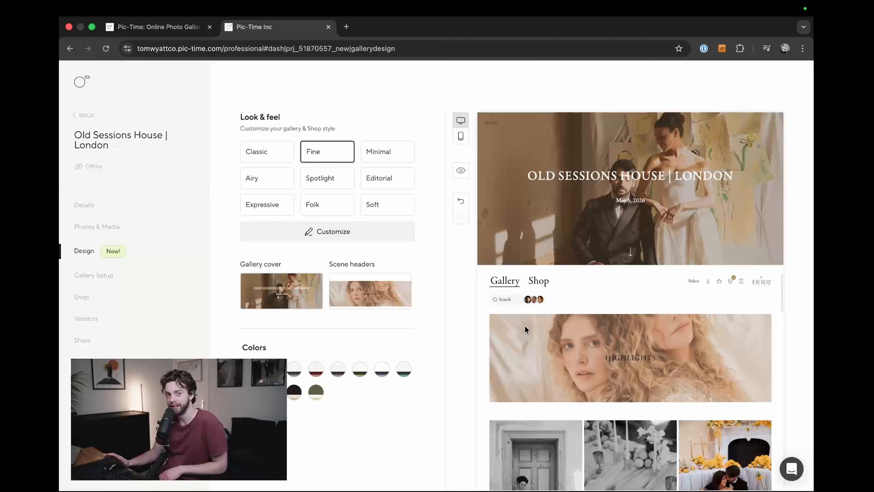
{"action": "scroll", "coordinate": [496, 320], "scroll_direction": "up", "scroll_amount": 1}
{"action": "scroll", "coordinate": [498, 322], "scroll_direction": "down", "scroll_amount": 2}
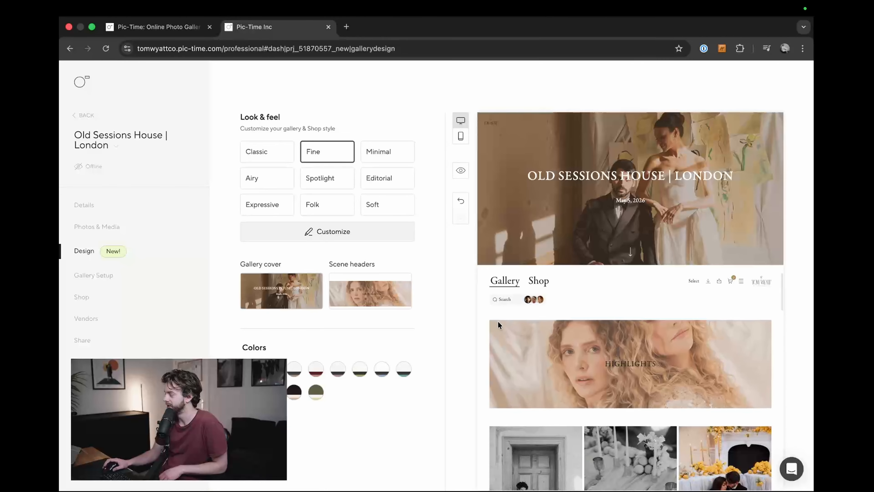
{"action": "scroll", "coordinate": [498, 323], "scroll_direction": "up", "scroll_amount": 1}
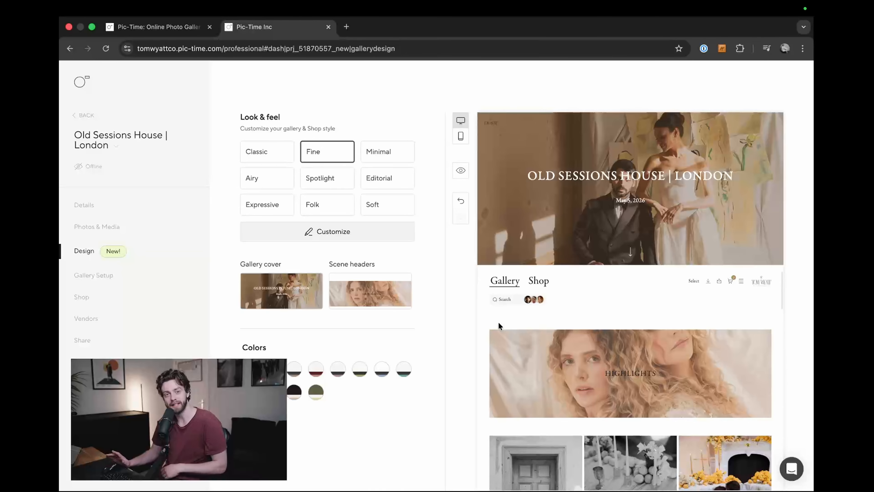
Step: Try the Minimal, Airy and Spotlight looks, viewing Spotlight in a full-page gallery preview before closing it
{"action": "left_click", "coordinate": [387, 152]}
{"action": "left_click", "coordinate": [253, 179]}
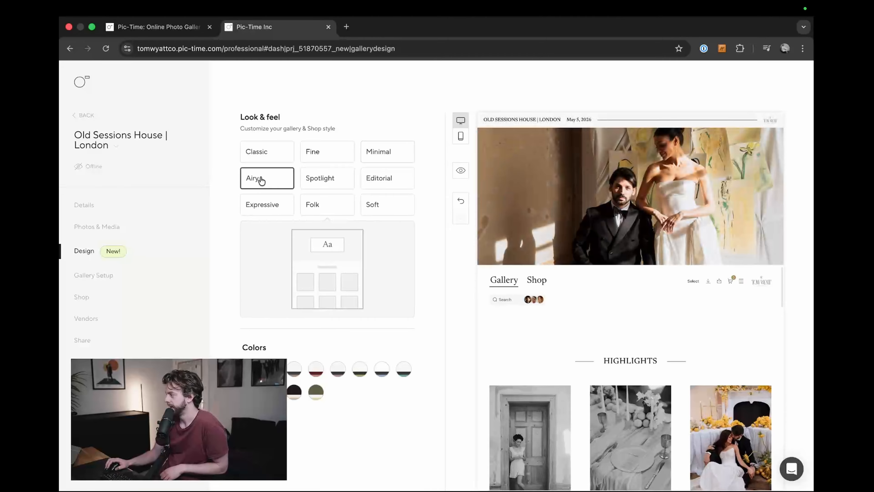
{"action": "left_click", "coordinate": [322, 178]}
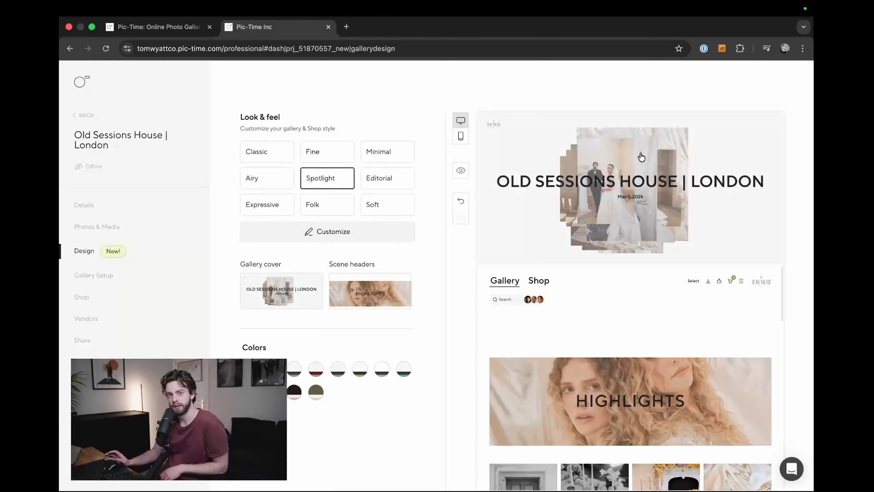
{"action": "left_click", "coordinate": [460, 173]}
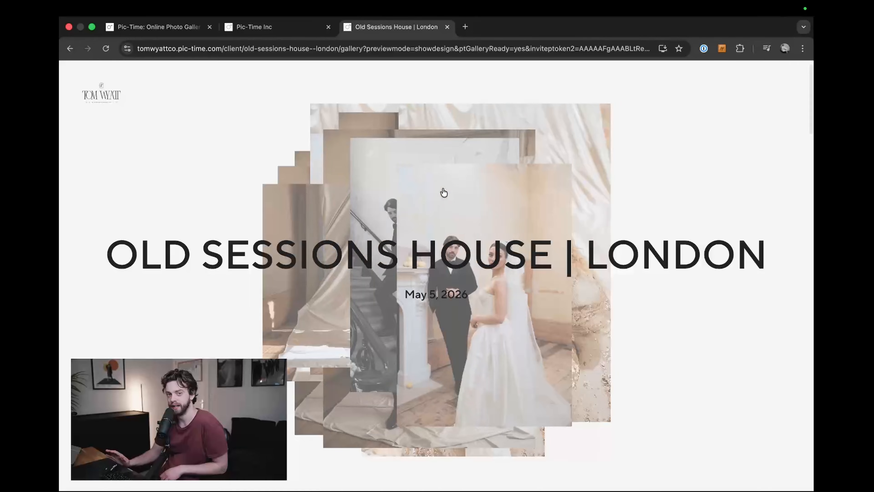
{"action": "key", "text": "super+w"}
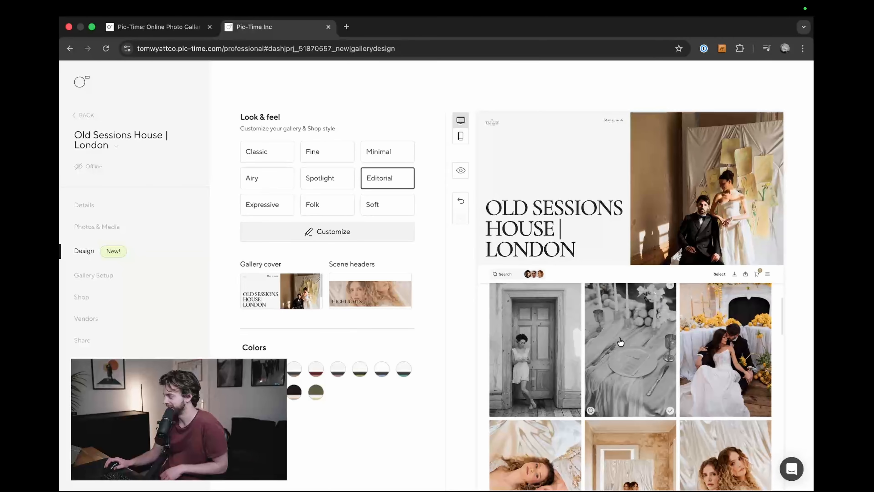
Step: Try the Expressive look, switch the gallery to Folk and open its full-page preview
{"action": "left_click", "coordinate": [267, 204]}
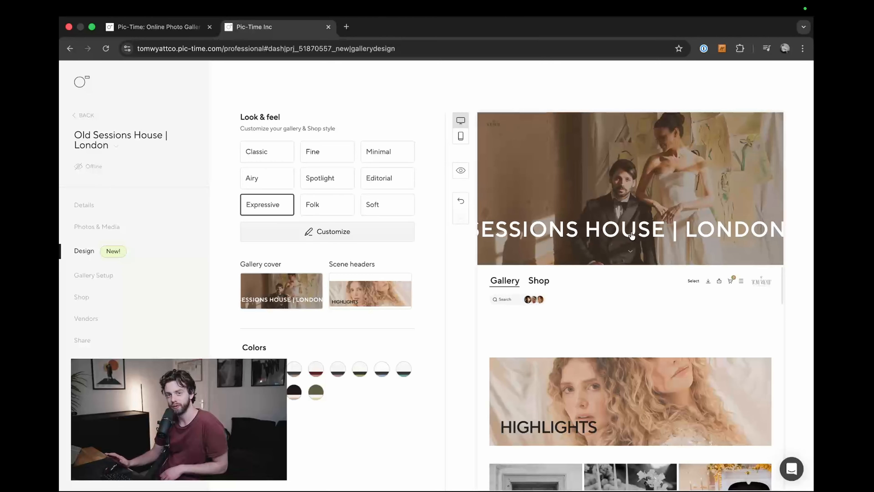
{"action": "left_click", "coordinate": [325, 205]}
{"action": "left_click", "coordinate": [460, 170]}
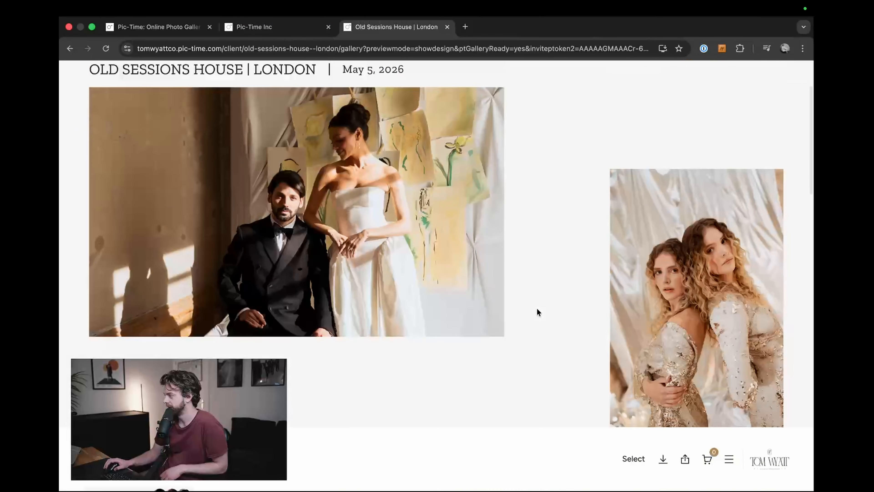
Step: Look over the full-page Folk preview, switch the gallery to Soft and view its full-page preview before closing both previews
{"action": "scroll", "coordinate": [538, 311], "scroll_direction": "down", "scroll_amount": 7}
{"action": "scroll", "coordinate": [538, 312], "scroll_direction": "up", "scroll_amount": 7}
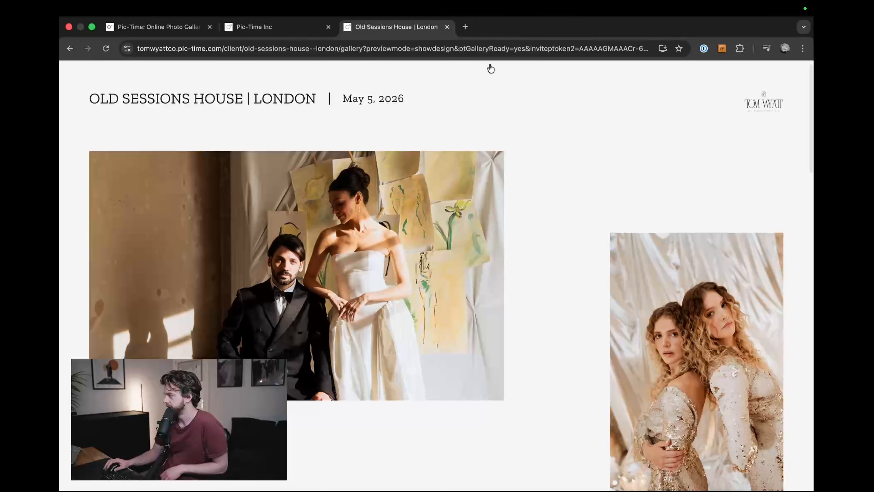
{"action": "key", "text": "ctrl+shift+Tab"}
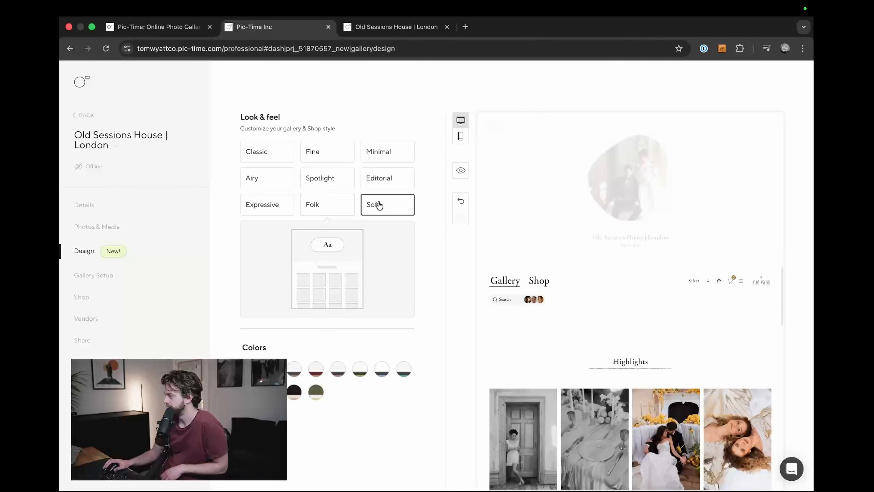
{"action": "left_click", "coordinate": [460, 170]}
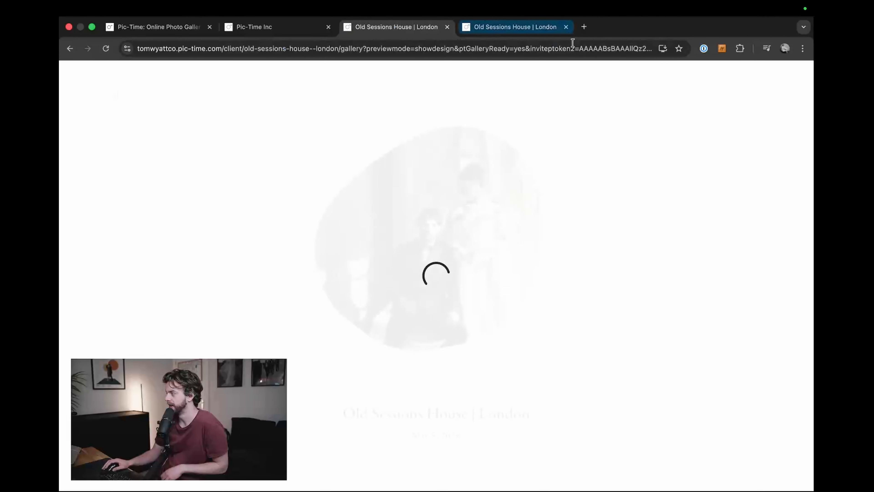
{"action": "key", "text": "super+w"}
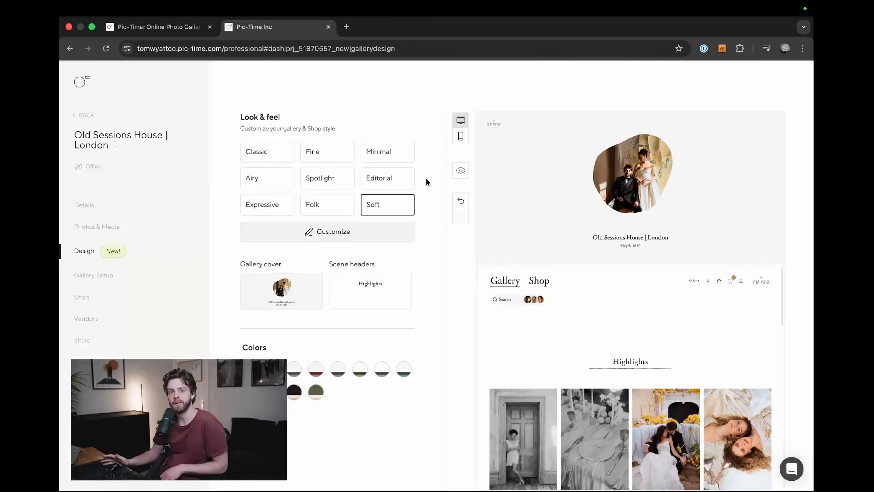
Step: Switch the gallery to the Spotlight look and choose Garamond as its font set after comparing the other font sets
{"action": "left_click", "coordinate": [329, 181]}
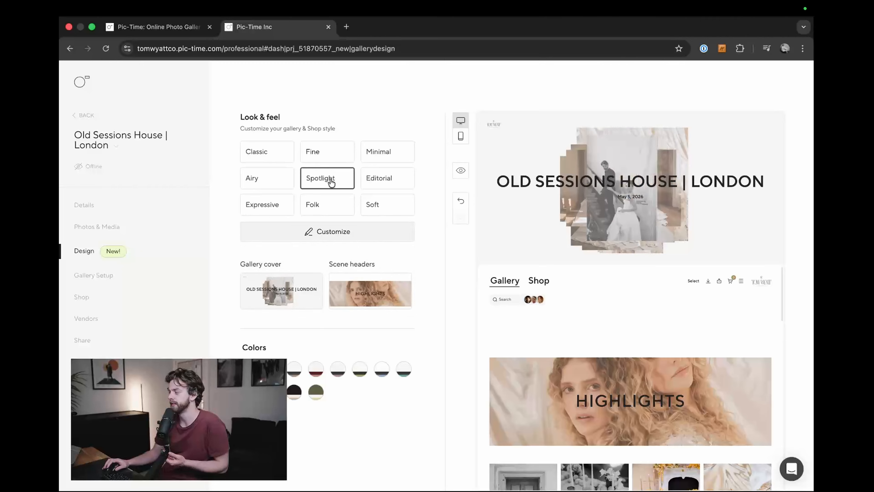
{"action": "left_click", "coordinate": [329, 231]}
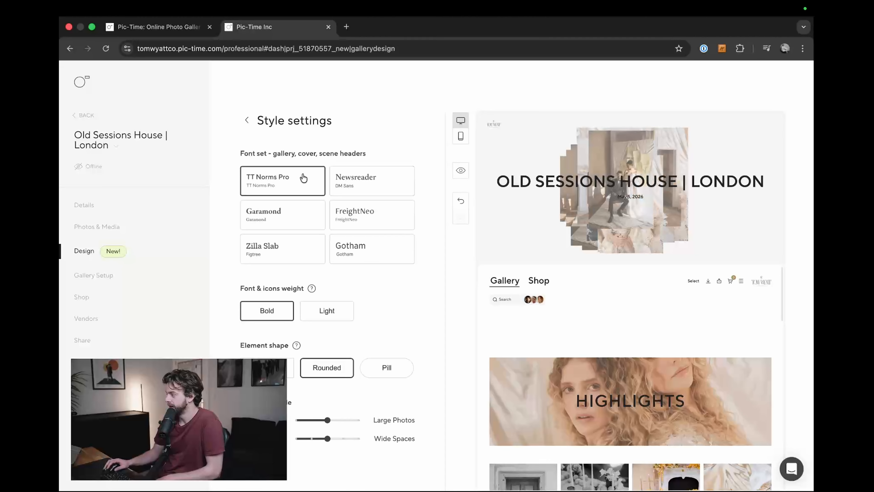
{"action": "left_click", "coordinate": [376, 186]}
{"action": "left_click", "coordinate": [266, 220]}
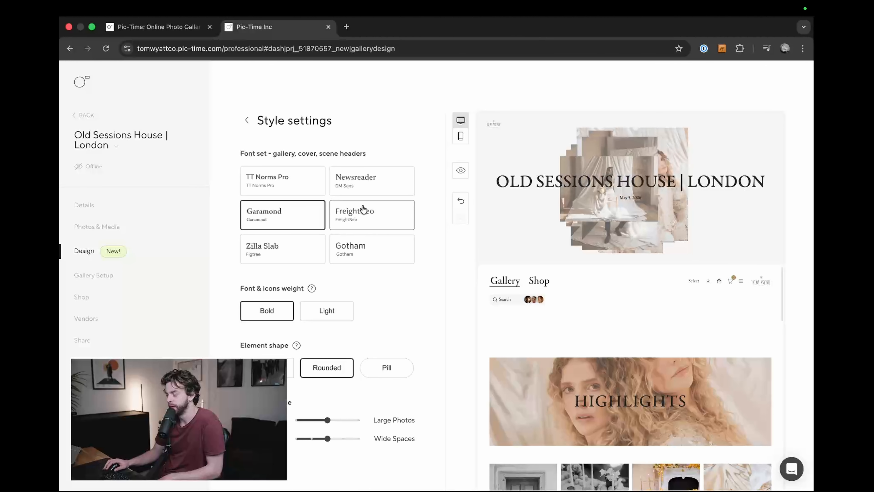
{"action": "left_click", "coordinate": [364, 221]}
{"action": "left_click", "coordinate": [254, 252]}
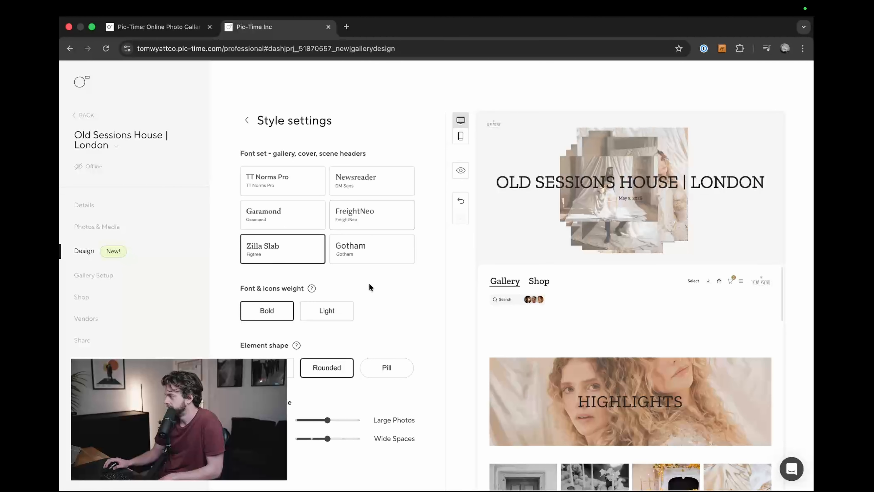
{"action": "left_click", "coordinate": [374, 266]}
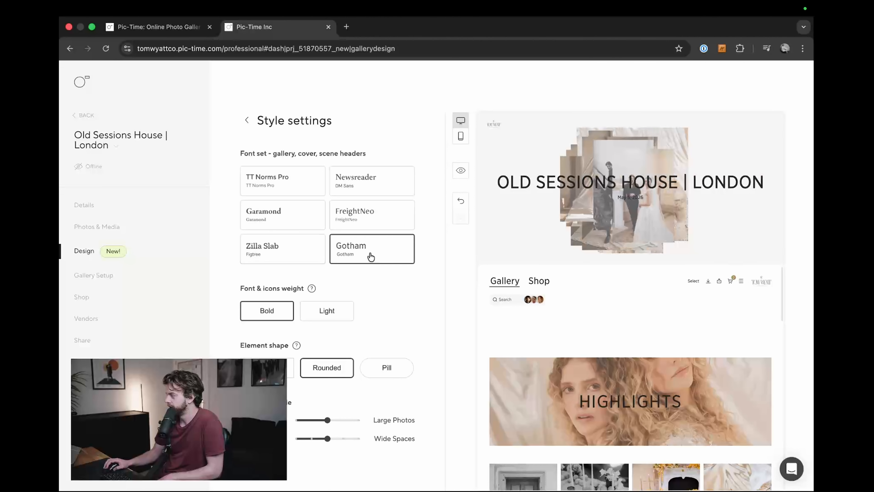
{"action": "left_click", "coordinate": [244, 220]}
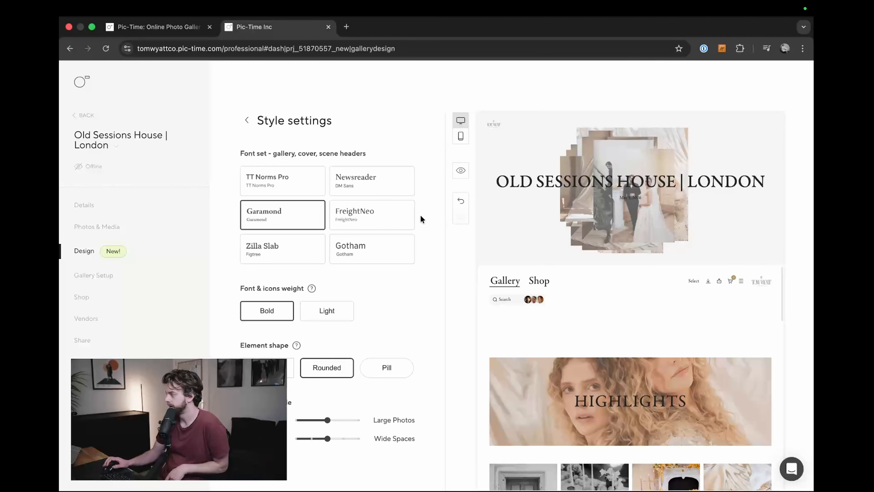
Step: Compare Light and Bold font and icon weights, keep Bold and change the element shape from Rounded to the first option
{"action": "left_click", "coordinate": [323, 312]}
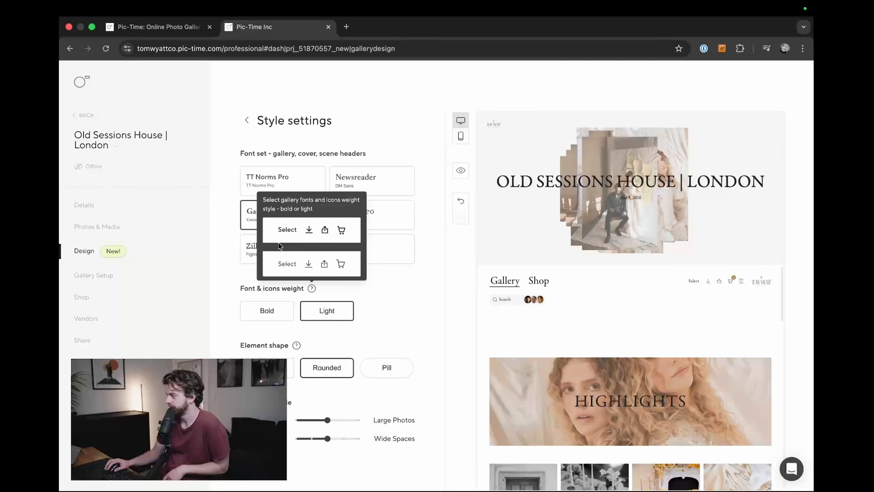
{"action": "left_click", "coordinate": [274, 317]}
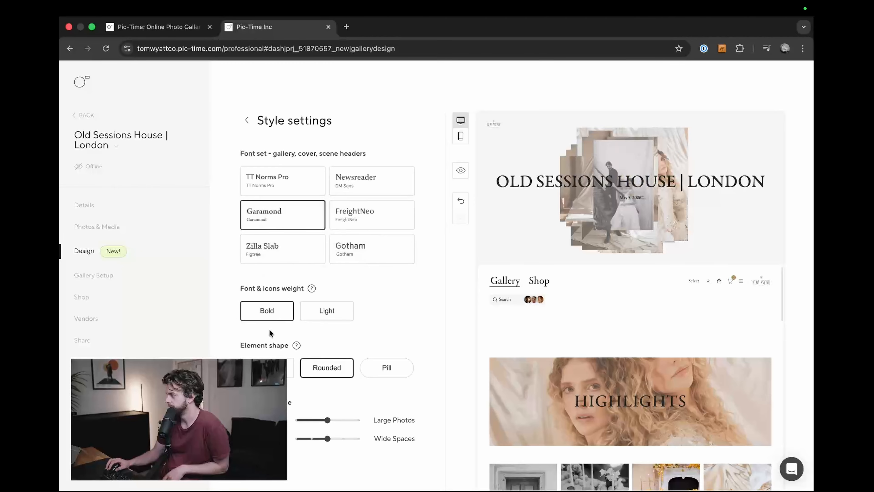
{"action": "mouse_move", "coordinate": [311, 288]}
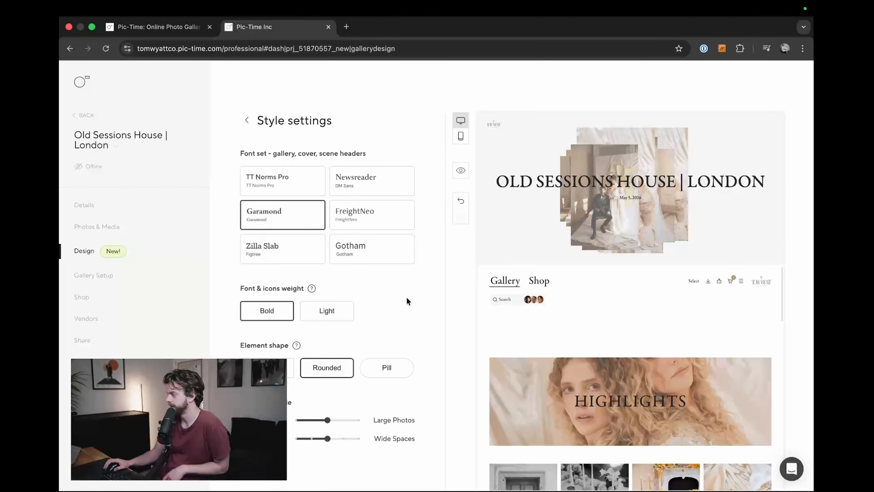
{"action": "scroll", "coordinate": [630, 307], "scroll_direction": "down", "scroll_amount": 1}
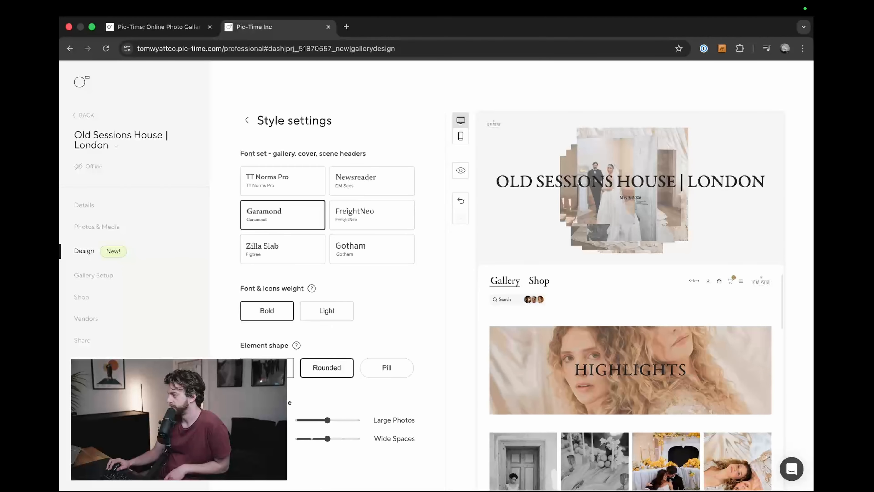
{"action": "mouse_move", "coordinate": [296, 345]}
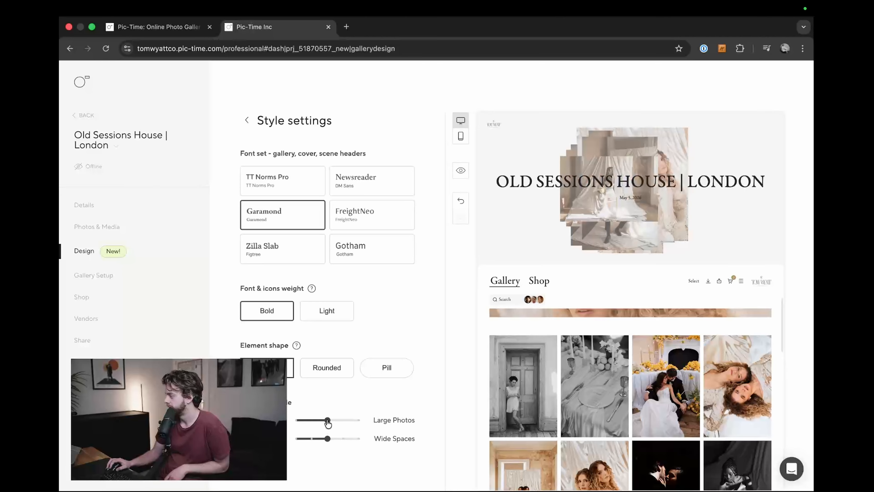
Step: Set the gallery grid to the largest photo size and the middle spacing, comparing the smaller photos and the narrowest and widest spacing
{"action": "left_click_drag", "start_coordinate": [320, 420], "coordinate": [296, 420]}
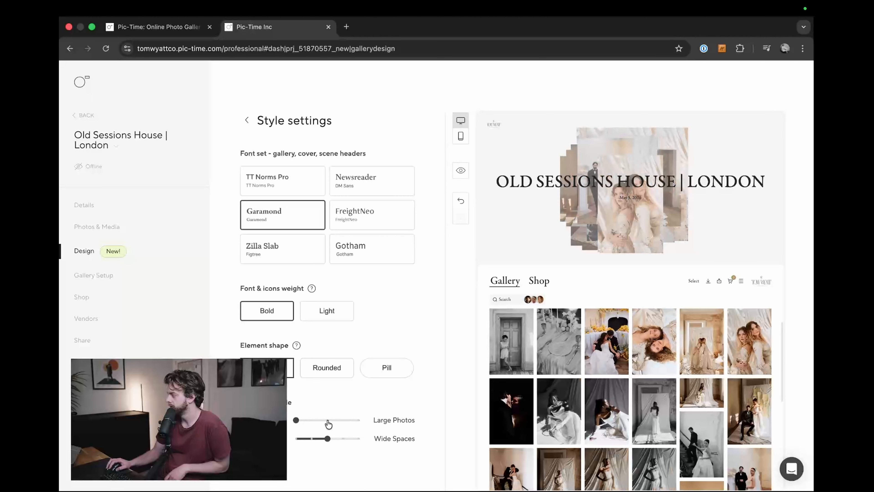
{"action": "left_click", "coordinate": [328, 421]}
{"action": "left_click", "coordinate": [358, 420]}
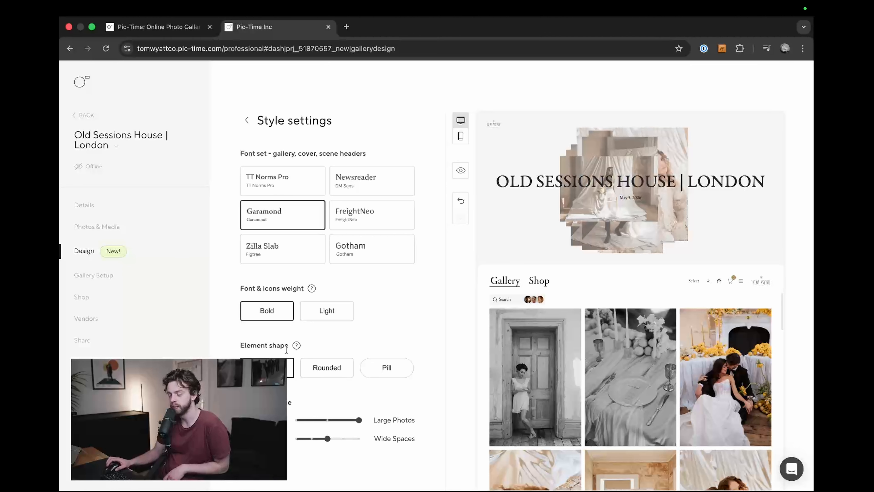
{"action": "left_click", "coordinate": [299, 441]}
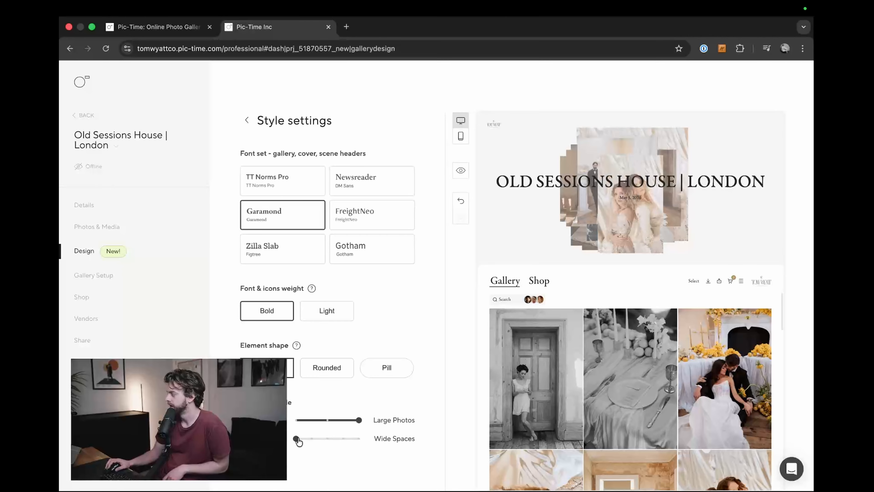
{"action": "left_click", "coordinate": [312, 439]}
{"action": "left_click", "coordinate": [359, 439]}
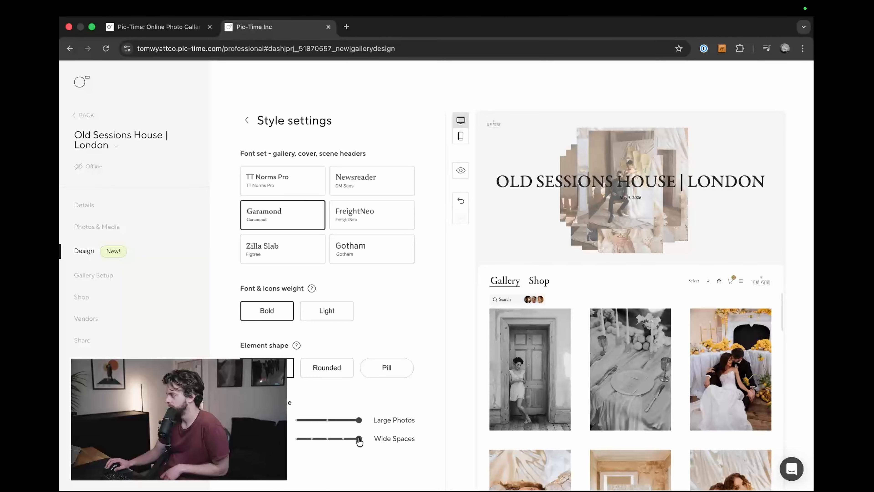
{"action": "left_click", "coordinate": [326, 439]}
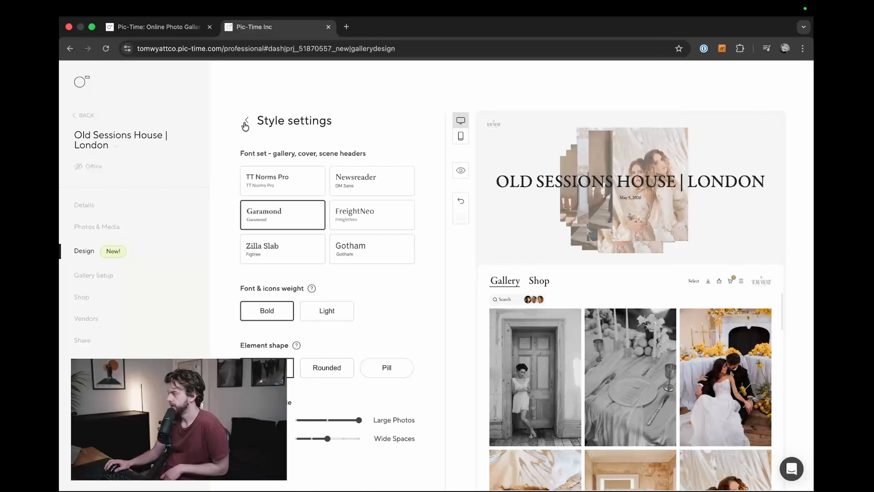
Step: Check the gallery layout in the mobile preview and return to the desktop preview
{"action": "left_click", "coordinate": [460, 136]}
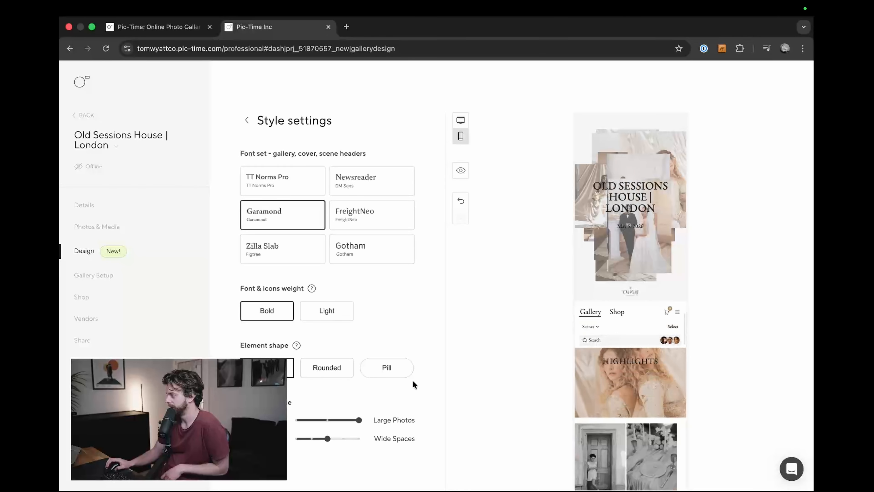
{"action": "left_click", "coordinate": [327, 420]}
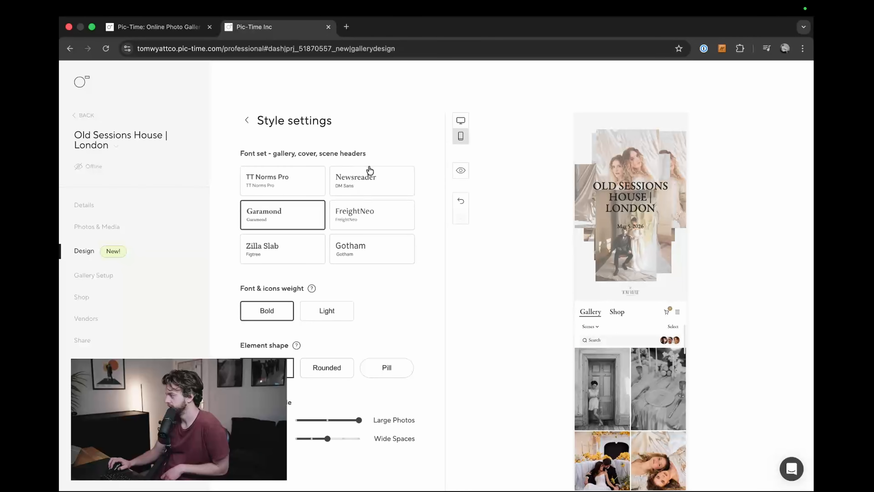
{"action": "left_click", "coordinate": [461, 120]}
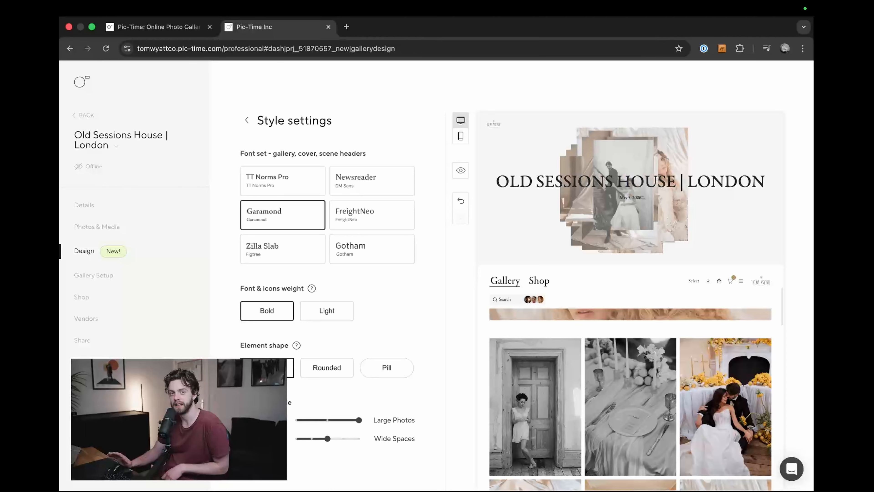
Step: Open the gallery cover settings and review all Highlights photos available for the cover, closing the selection without changes
{"action": "left_click", "coordinate": [250, 120]}
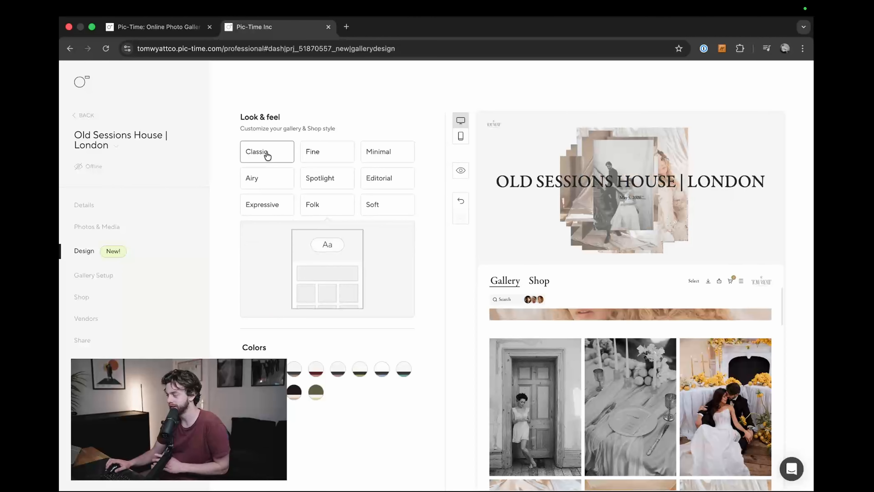
{"action": "left_click", "coordinate": [280, 296]}
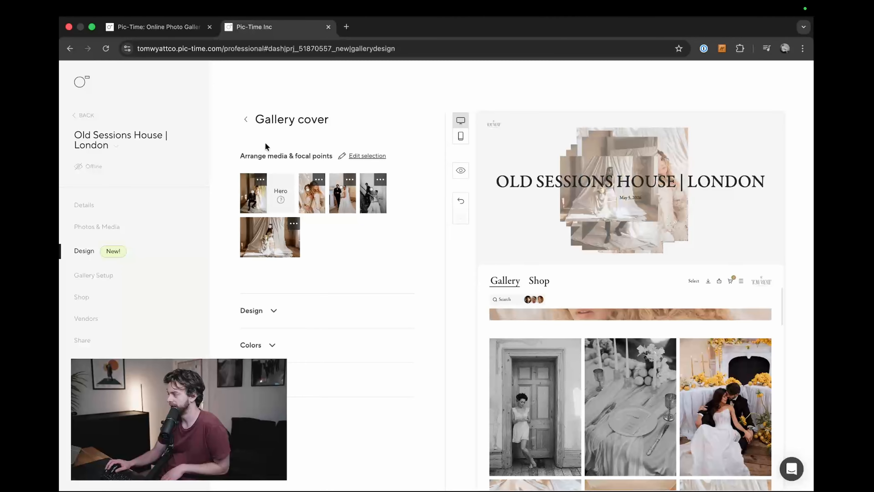
{"action": "left_click", "coordinate": [367, 155]}
{"action": "left_click", "coordinate": [785, 97]}
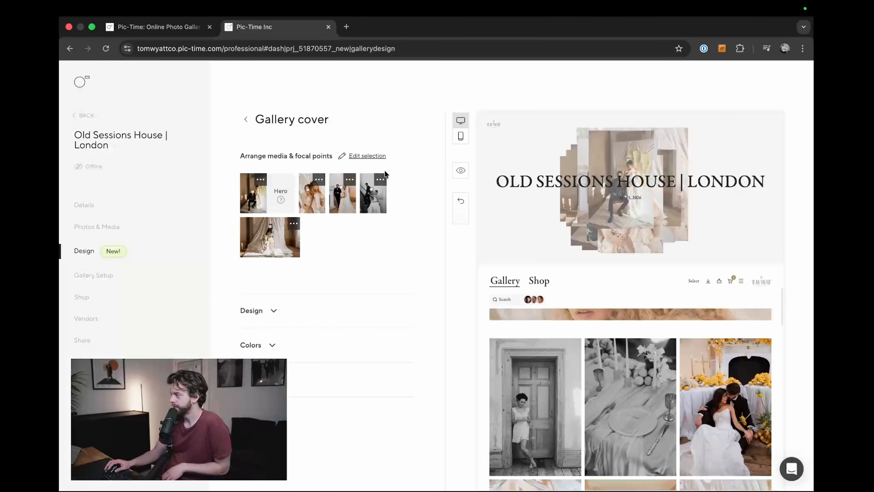
{"action": "left_click", "coordinate": [368, 157]}
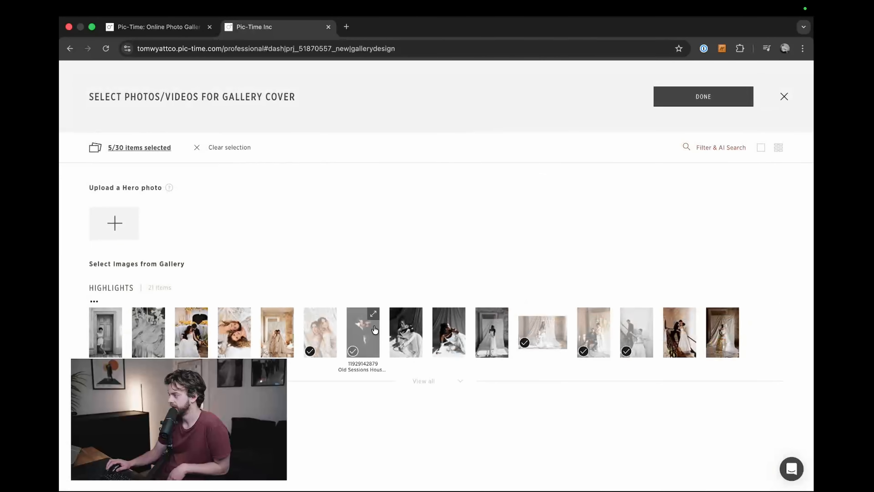
{"action": "left_click", "coordinate": [424, 380]}
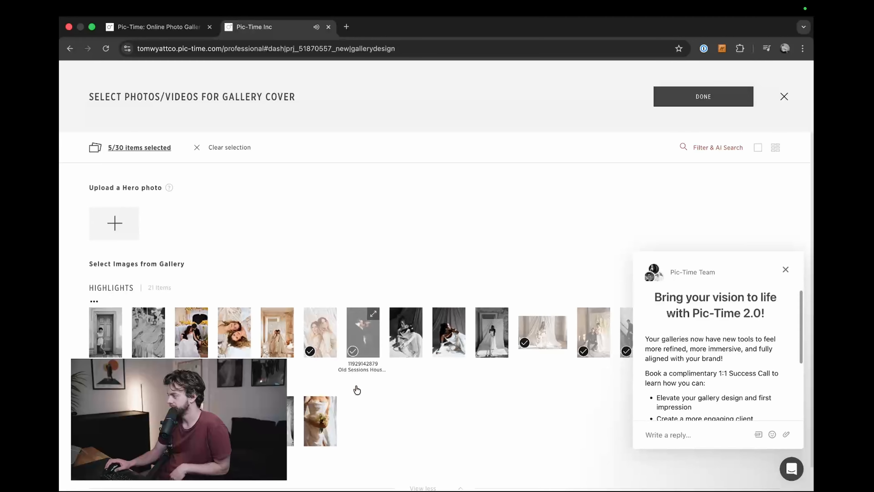
{"action": "left_click", "coordinate": [785, 270]}
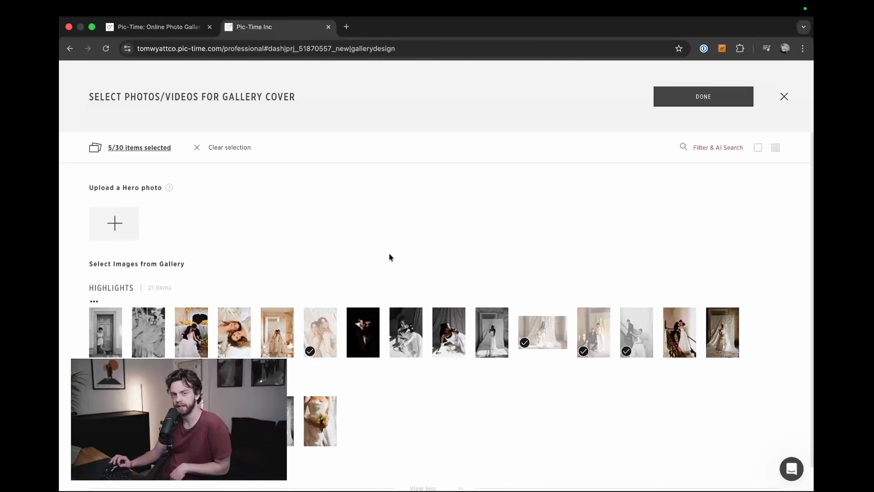
{"action": "left_click", "coordinate": [779, 100]}
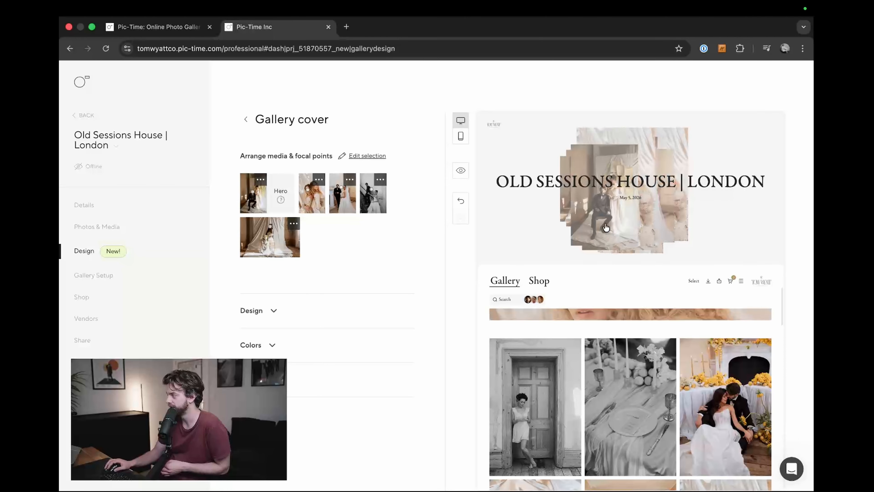
Step: Expand the gallery cover designs and browse the available layouts
{"action": "left_click", "coordinate": [273, 311]}
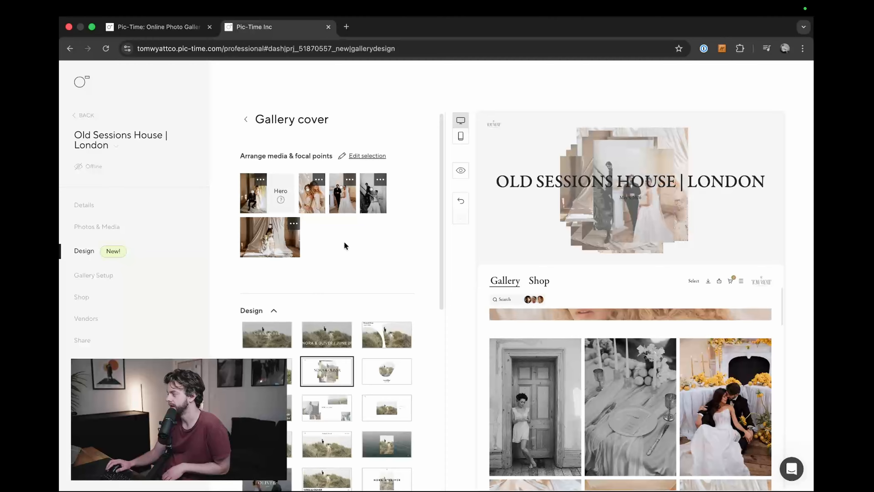
{"action": "scroll", "coordinate": [417, 216], "scroll_direction": "up", "scroll_amount": 5}
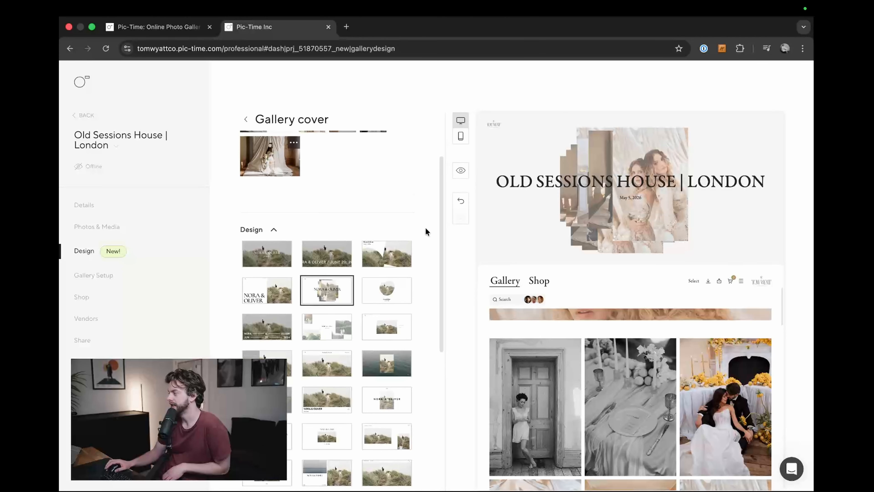
{"action": "scroll", "coordinate": [426, 231], "scroll_direction": "down", "scroll_amount": 5}
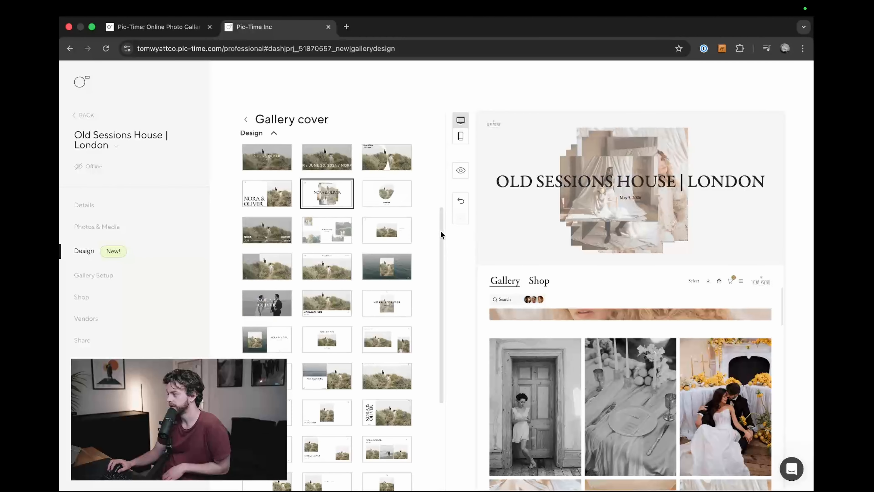
{"action": "scroll", "coordinate": [439, 227], "scroll_direction": "up", "scroll_amount": 1}
{"action": "scroll", "coordinate": [436, 219], "scroll_direction": "up", "scroll_amount": 1}
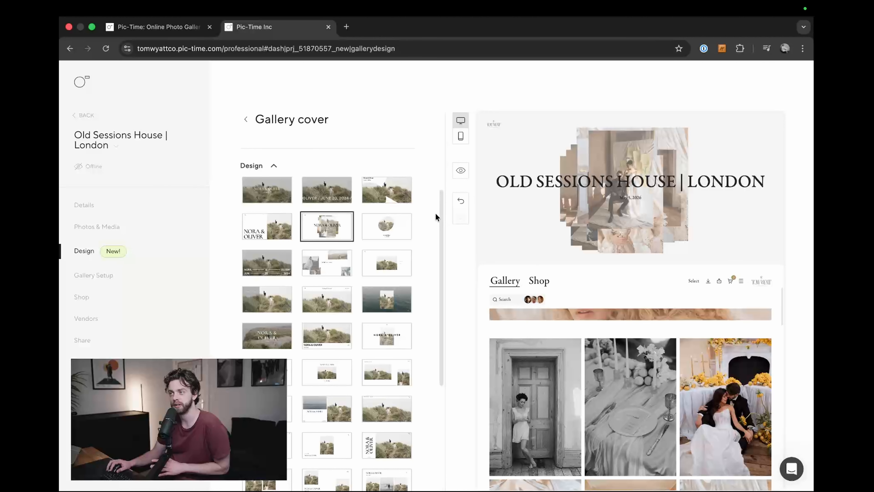
{"action": "scroll", "coordinate": [435, 214], "scroll_direction": "up", "scroll_amount": 5}
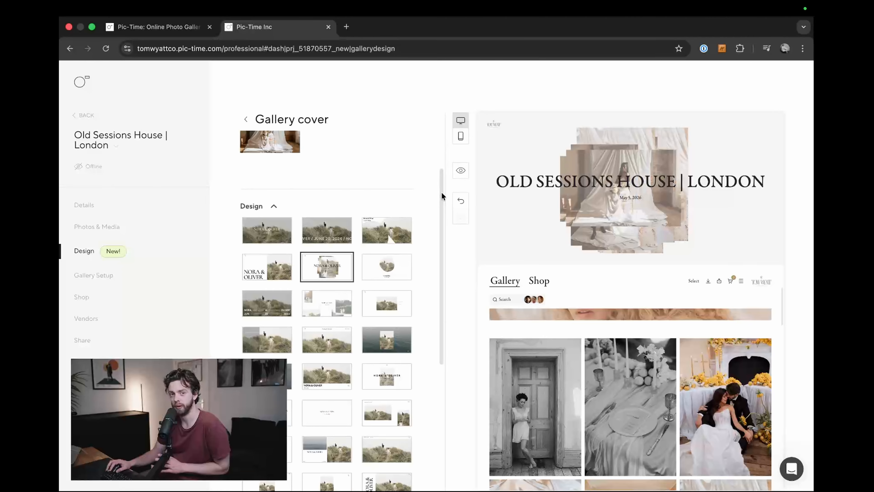
Step: Return to the main design settings, reopen the gallery cover settings and expand the cover designs
{"action": "left_click", "coordinate": [245, 119]}
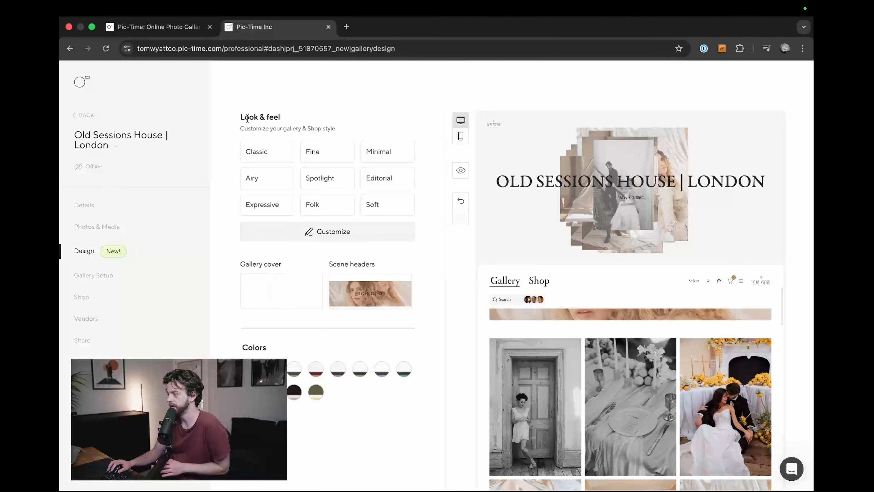
{"action": "mouse_move", "coordinate": [313, 176]}
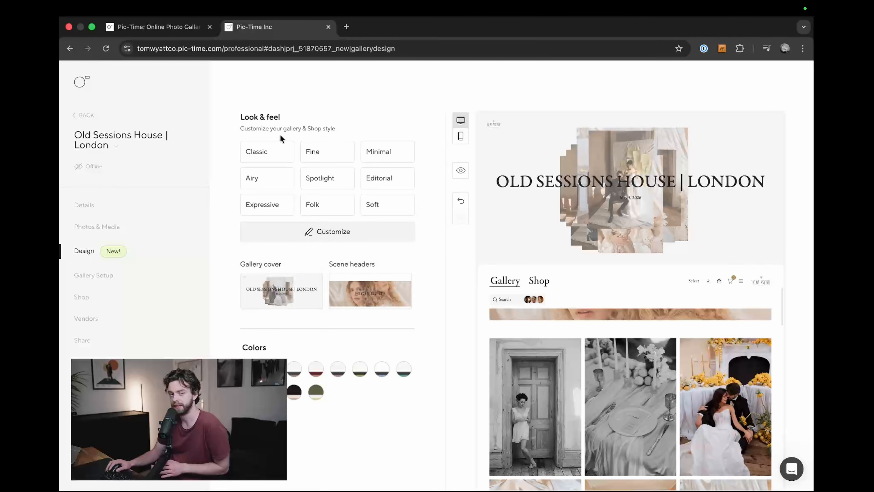
{"action": "left_click", "coordinate": [287, 295]}
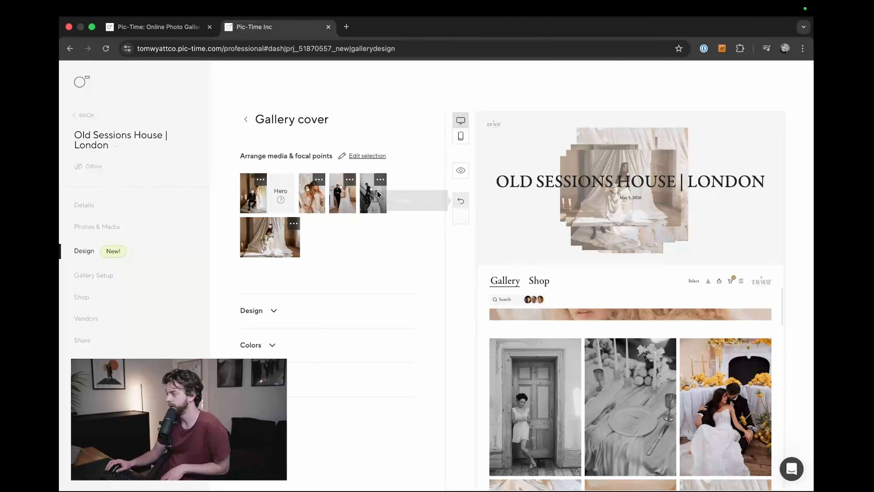
{"action": "left_click", "coordinate": [274, 311]}
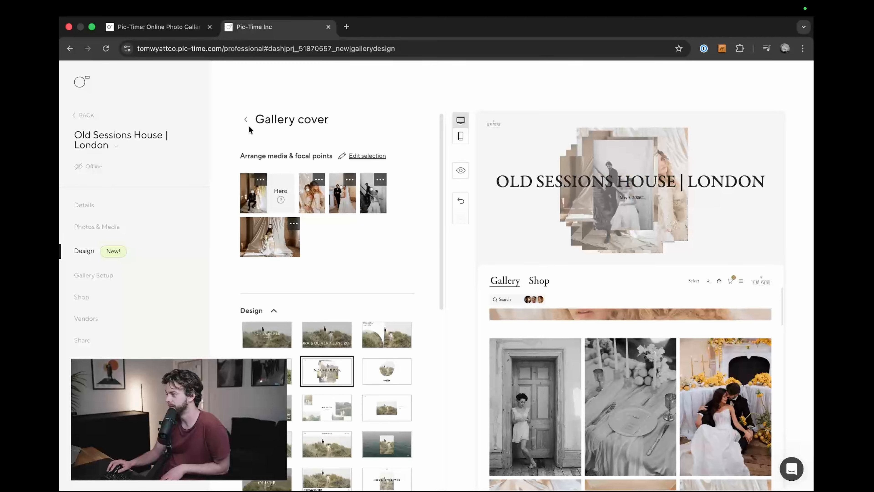
Step: Try the full-width photo, moving-title, curved cut-out and rounded-shape cover designs, ending on the stacked-photos design
{"action": "scroll", "coordinate": [427, 268], "scroll_direction": "down", "scroll_amount": 2}
{"action": "scroll", "coordinate": [427, 268], "scroll_direction": "down", "scroll_amount": 2}
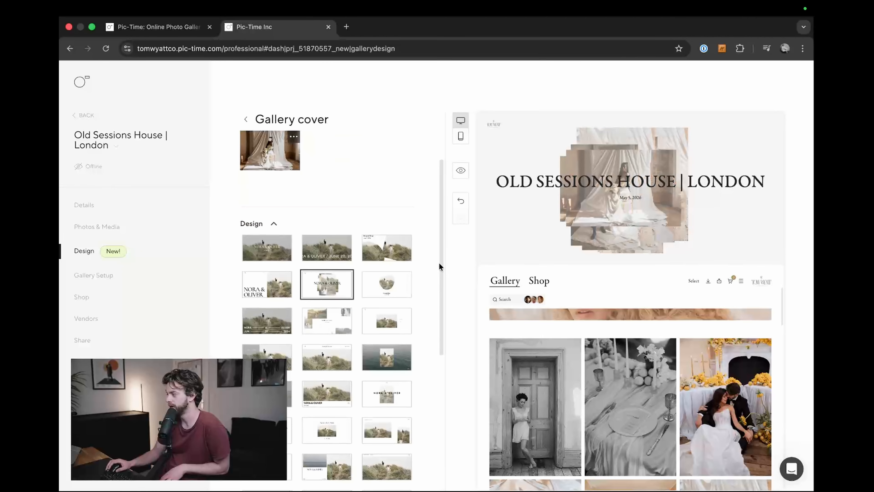
{"action": "left_click", "coordinate": [275, 240]}
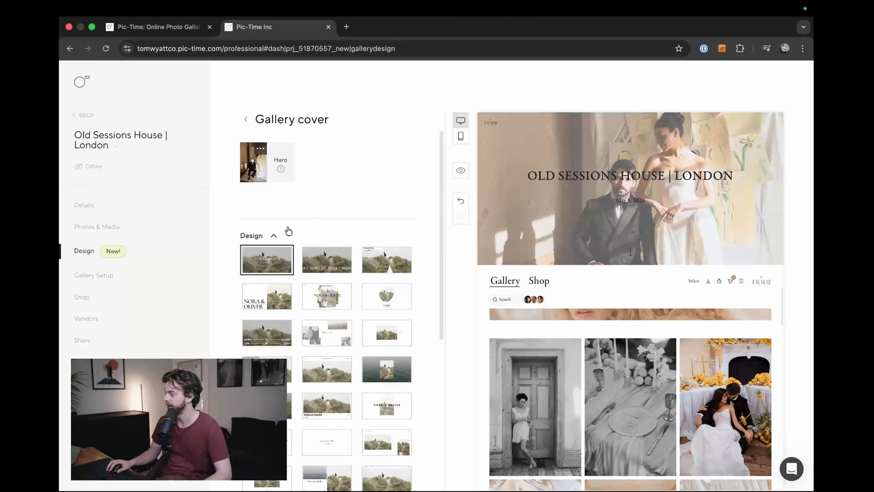
{"action": "left_click", "coordinate": [334, 265]}
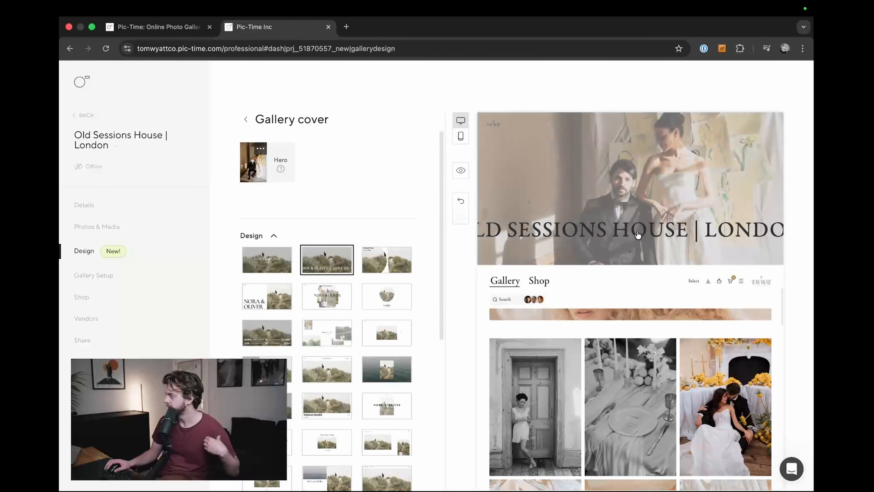
{"action": "left_click", "coordinate": [369, 272]}
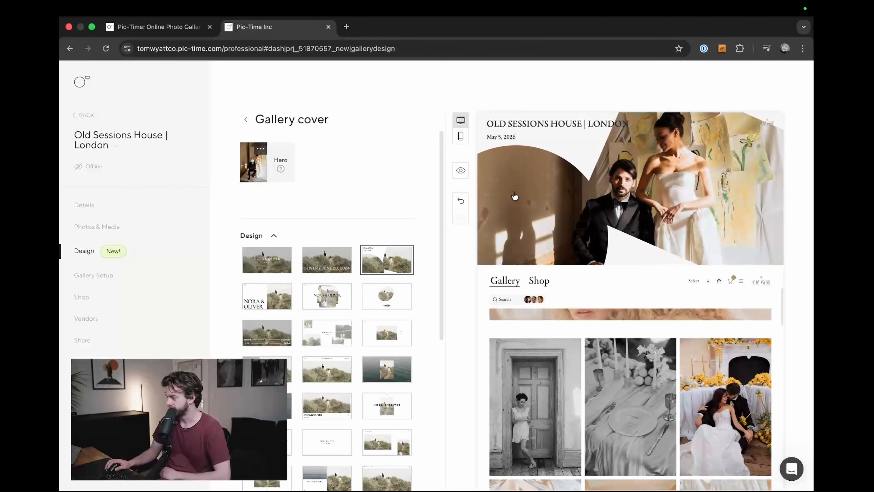
{"action": "left_click", "coordinate": [386, 297]}
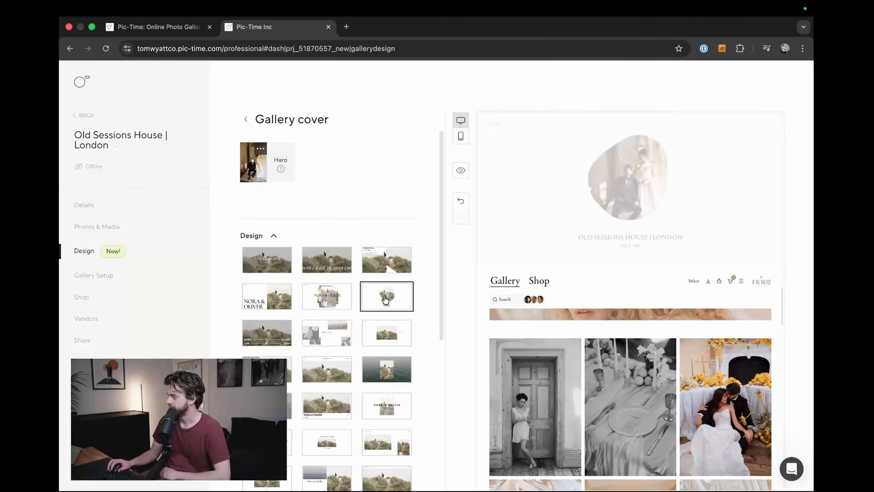
{"action": "left_click", "coordinate": [304, 294]}
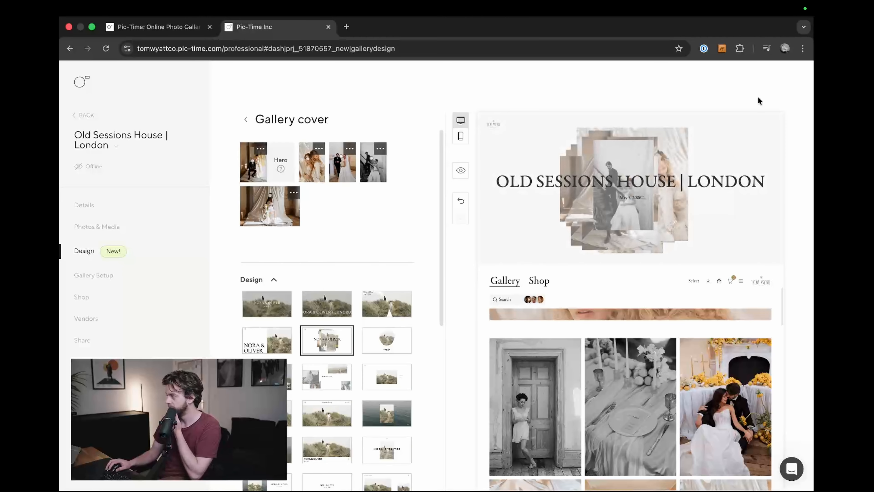
Step: Try the half-photo cover with a large title, the line-separated title design and the scattered photo collage
{"action": "left_click", "coordinate": [272, 342]}
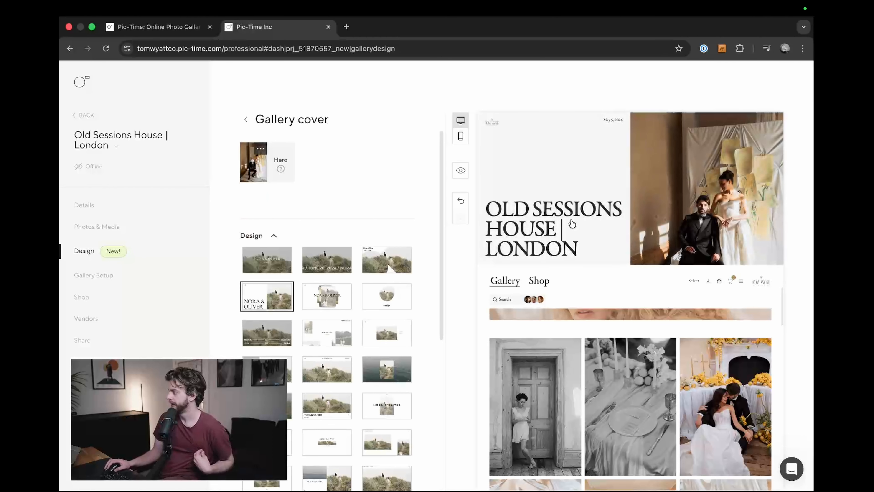
{"action": "left_click", "coordinate": [264, 337]}
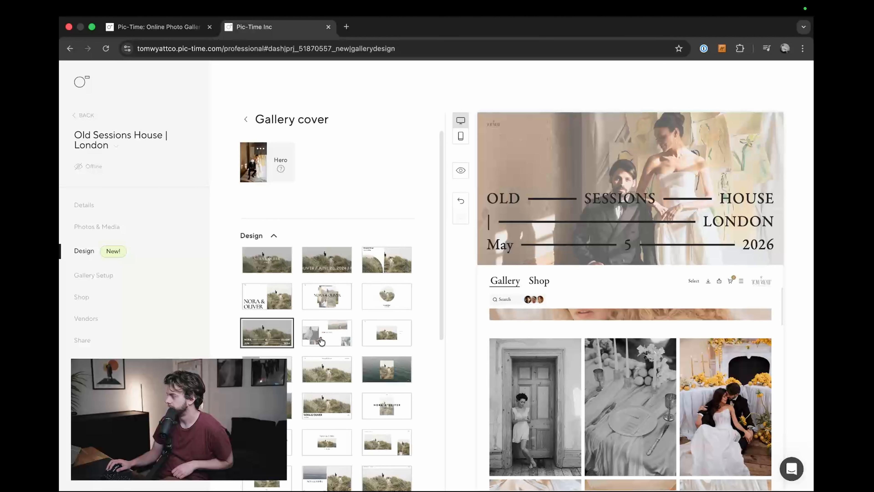
{"action": "left_click", "coordinate": [321, 341]}
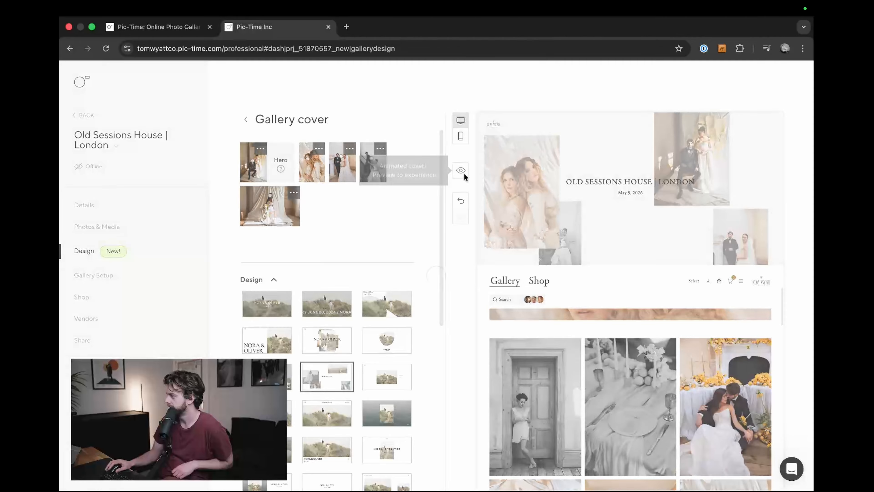
Step: Open the full gallery preview to examine the scattered photo collage cover's scrolling, and close the preview
{"action": "left_click", "coordinate": [462, 172]}
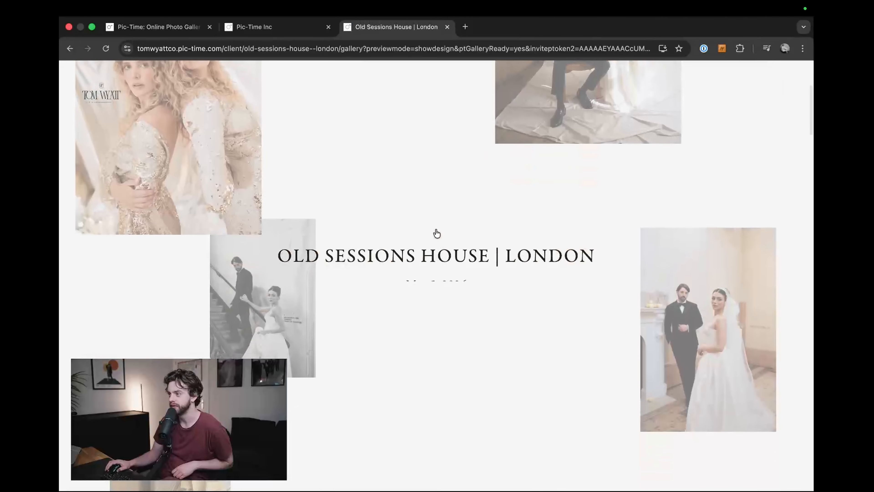
{"action": "scroll", "coordinate": [437, 234], "scroll_direction": "down", "scroll_amount": 5}
{"action": "scroll", "coordinate": [450, 252], "scroll_direction": "up", "scroll_amount": 5}
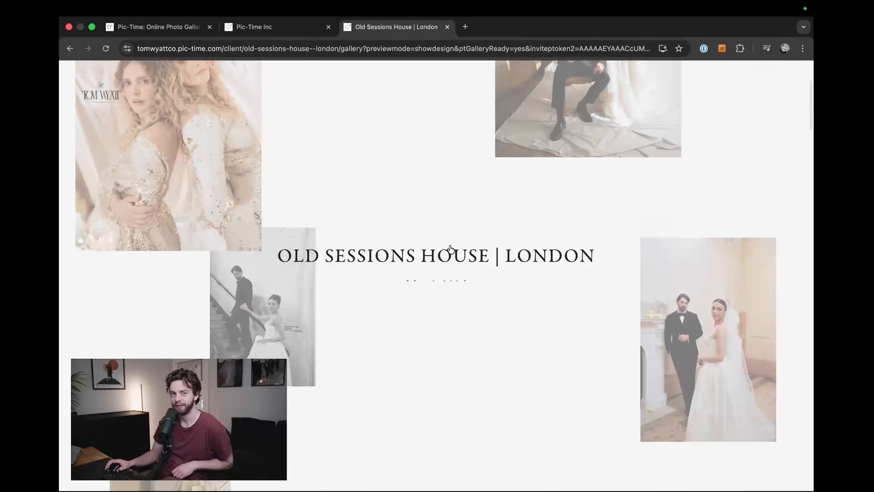
{"action": "key", "text": "super+w"}
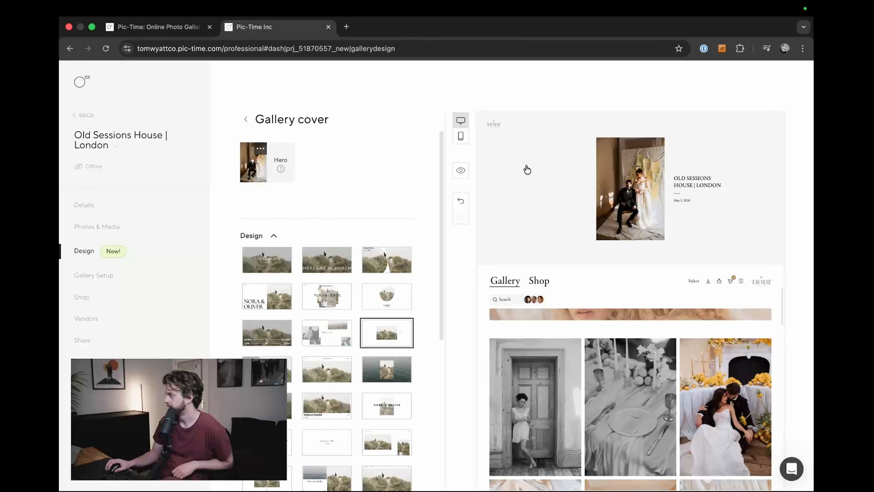
Step: Preview the full gallery with the small centered portrait cover and side title, examining the scroll from cover to gallery
{"action": "left_click", "coordinate": [462, 171]}
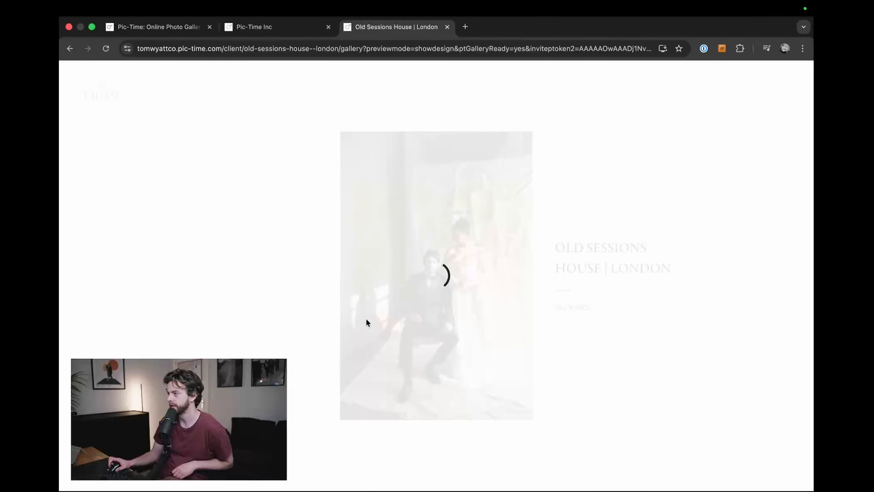
{"action": "scroll", "coordinate": [378, 330], "scroll_direction": "down", "scroll_amount": 5}
{"action": "scroll", "coordinate": [395, 310], "scroll_direction": "up", "scroll_amount": 5}
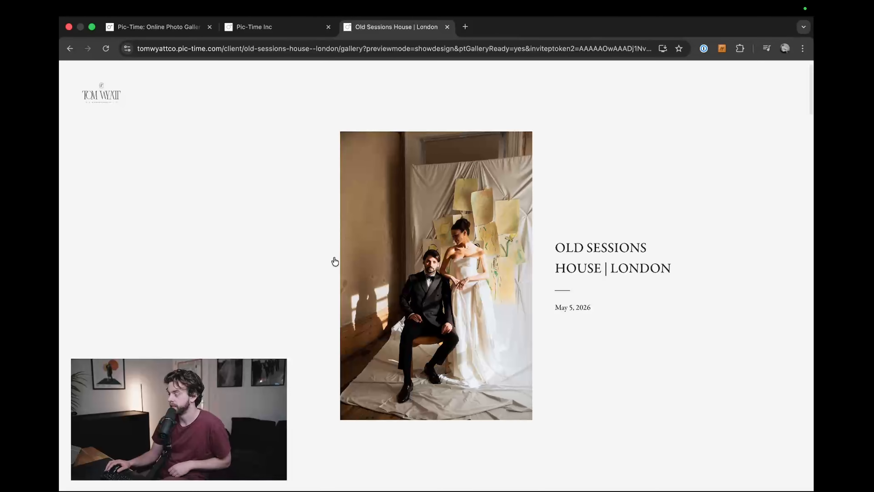
{"action": "scroll", "coordinate": [319, 253], "scroll_direction": "down", "scroll_amount": 5}
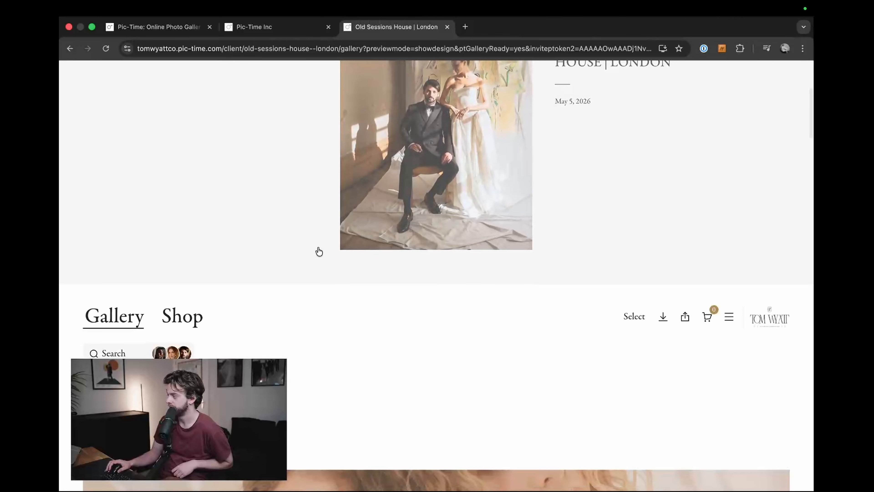
{"action": "scroll", "coordinate": [319, 253], "scroll_direction": "up", "scroll_amount": 5}
{"action": "scroll", "coordinate": [319, 253], "scroll_direction": "down", "scroll_amount": 5}
{"action": "scroll", "coordinate": [319, 253], "scroll_direction": "down", "scroll_amount": 3}
{"action": "scroll", "coordinate": [317, 250], "scroll_direction": "up", "scroll_amount": 5}
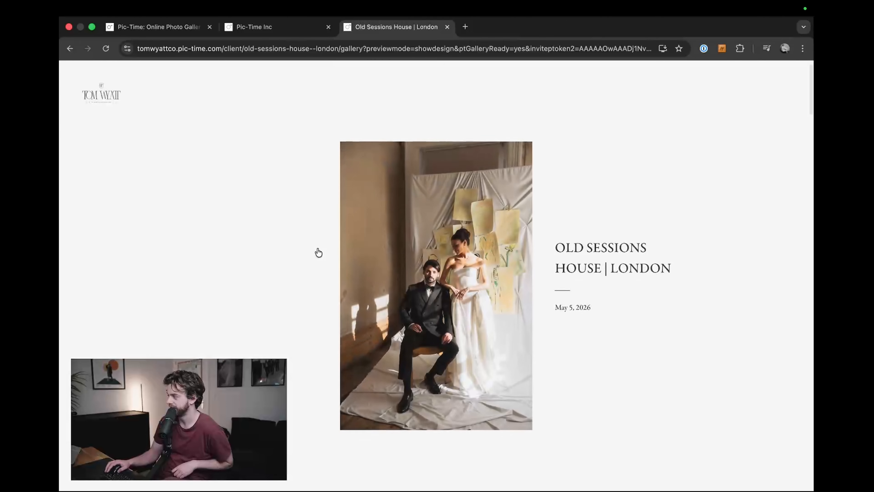
{"action": "scroll", "coordinate": [318, 252], "scroll_direction": "down", "scroll_amount": 5}
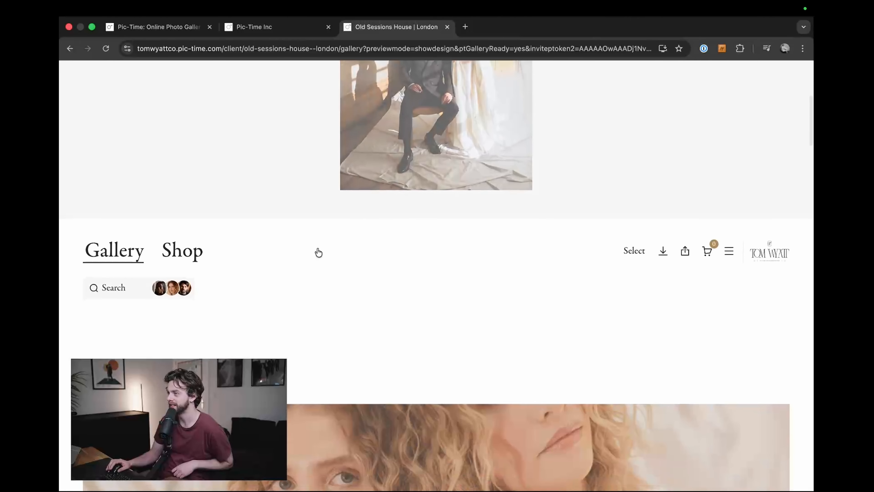
{"action": "scroll", "coordinate": [317, 250], "scroll_direction": "up", "scroll_amount": 3}
{"action": "scroll", "coordinate": [316, 278], "scroll_direction": "up", "scroll_amount": 3}
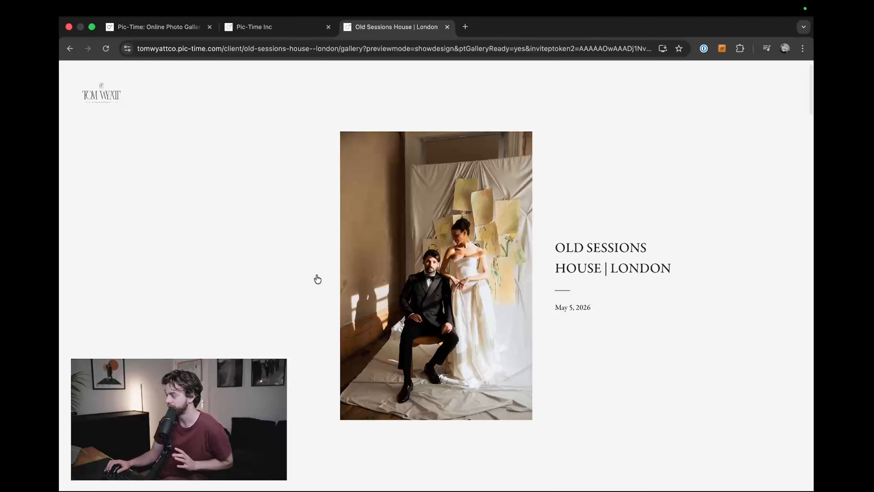
{"action": "scroll", "coordinate": [317, 279], "scroll_direction": "down", "scroll_amount": 5}
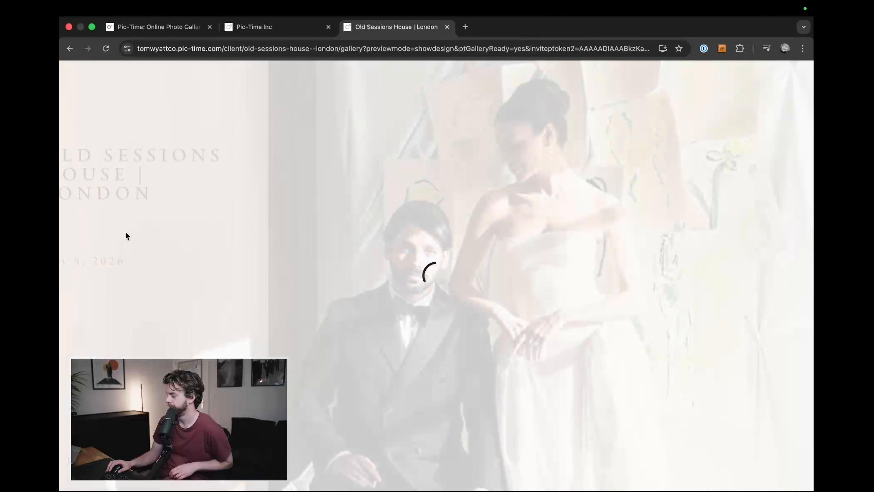
Step: Examine the full-width photo cover with the title on a shaded side panel in the gallery preview, and close the preview
{"action": "scroll", "coordinate": [317, 231], "scroll_direction": "down", "scroll_amount": 2}
{"action": "scroll", "coordinate": [320, 234], "scroll_direction": "down", "scroll_amount": 3}
{"action": "scroll", "coordinate": [325, 241], "scroll_direction": "up", "scroll_amount": 5}
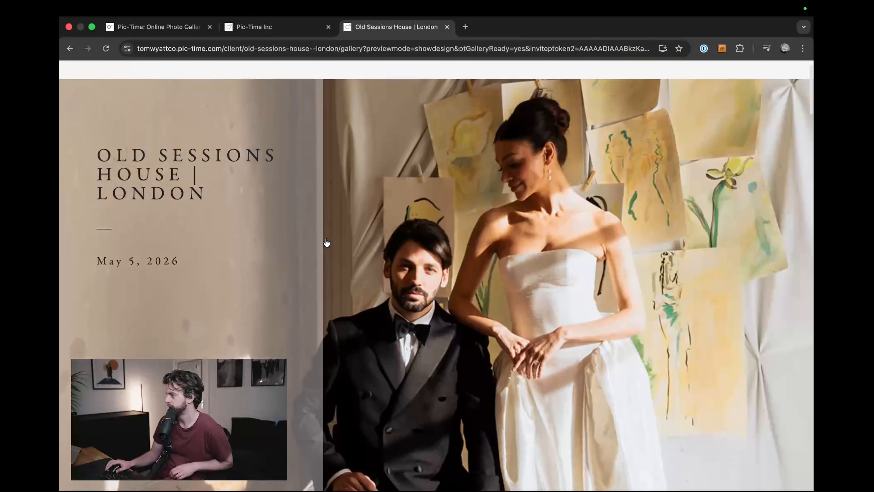
{"action": "key", "text": "super+w"}
Step: Try the cover designs with a portrait over a background photo, a full-width photo under a large title, and a framed photo above the title
{"action": "left_click", "coordinate": [387, 368]}
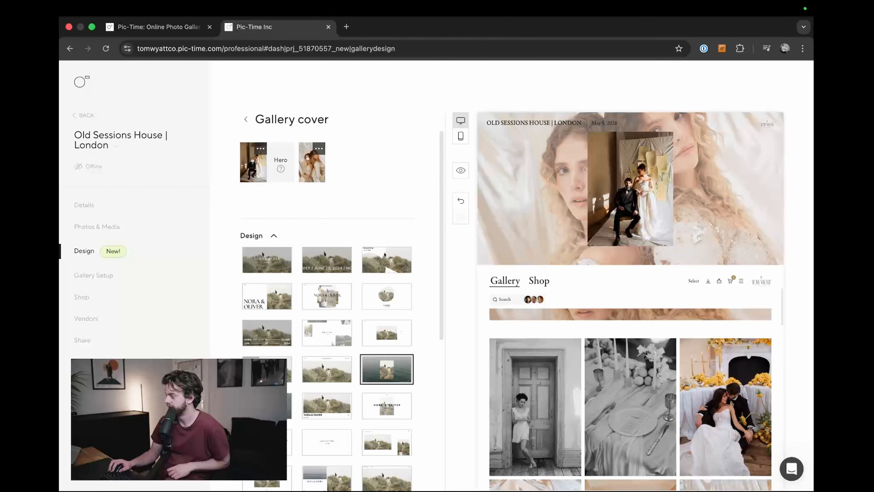
{"action": "left_click", "coordinate": [268, 405]}
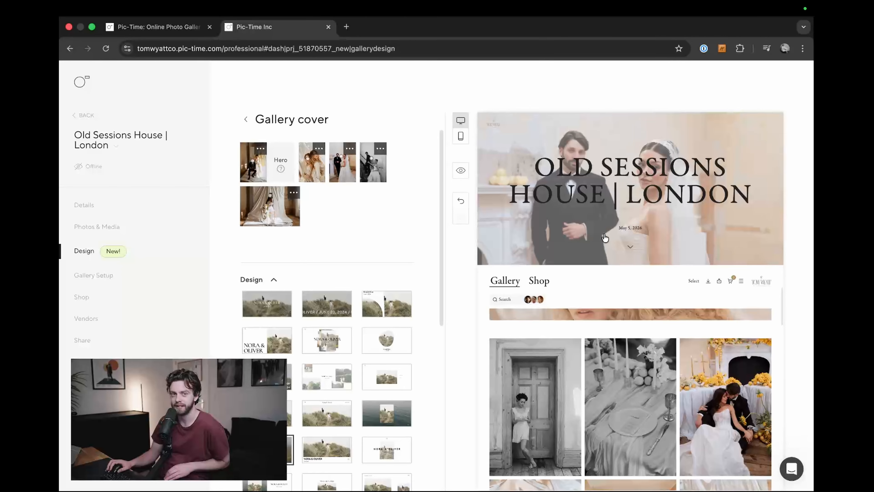
{"action": "scroll", "coordinate": [325, 390], "scroll_direction": "down", "scroll_amount": 3}
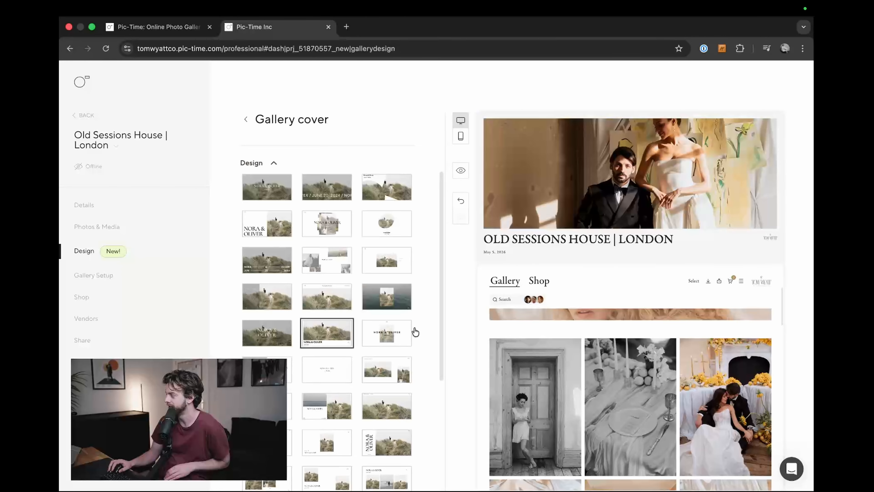
Step: Preview the full gallery with the framed photo cover and title underneath, examining how it scrolls into the gallery
{"action": "left_click", "coordinate": [461, 171]}
{"action": "scroll", "coordinate": [450, 179], "scroll_direction": "down", "scroll_amount": 6}
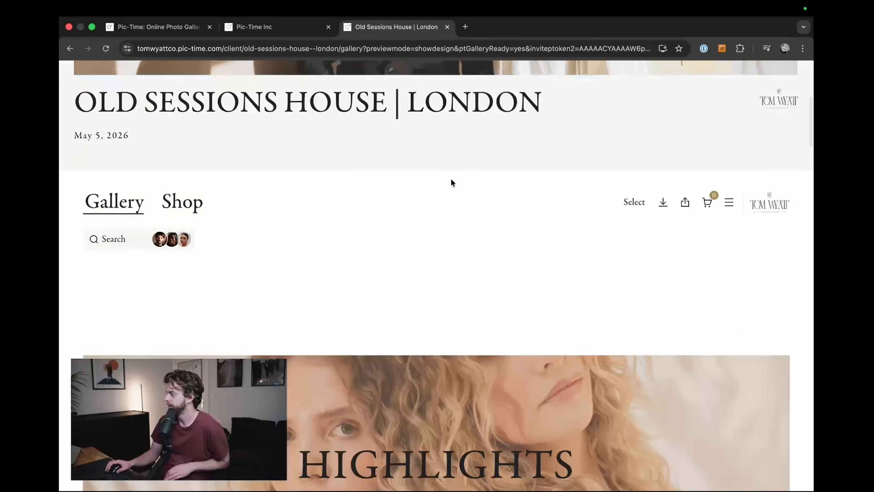
{"action": "scroll", "coordinate": [457, 236], "scroll_direction": "up", "scroll_amount": 6}
{"action": "scroll", "coordinate": [457, 236], "scroll_direction": "down", "scroll_amount": 6}
{"action": "scroll", "coordinate": [458, 240], "scroll_direction": "up", "scroll_amount": 3}
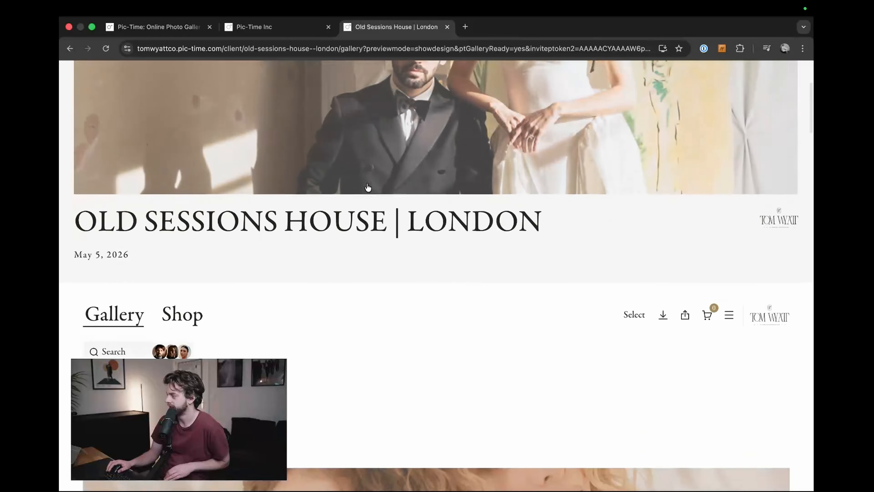
{"action": "scroll", "coordinate": [458, 240], "scroll_direction": "down", "scroll_amount": 5}
{"action": "scroll", "coordinate": [458, 240], "scroll_direction": "up", "scroll_amount": 8}
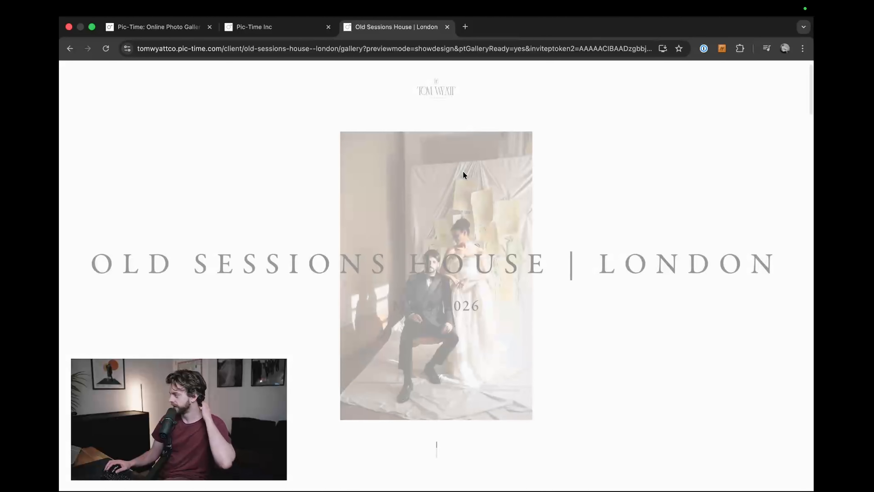
Step: Examine the scroll effect of the centered portrait cover with the widely spaced title across it in the gallery preview
{"action": "scroll", "coordinate": [474, 224], "scroll_direction": "down", "scroll_amount": 6}
{"action": "scroll", "coordinate": [467, 255], "scroll_direction": "up", "scroll_amount": 6}
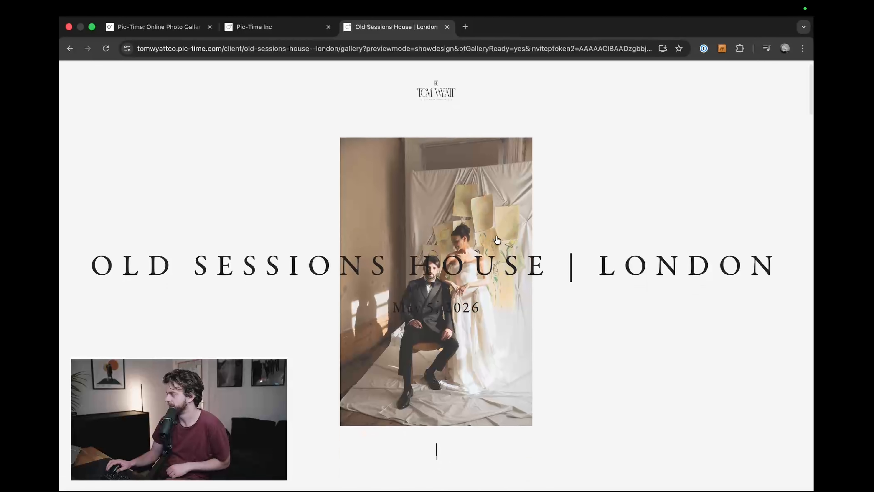
{"action": "scroll", "coordinate": [532, 244], "scroll_direction": "down", "scroll_amount": 5}
{"action": "scroll", "coordinate": [533, 246], "scroll_direction": "up", "scroll_amount": 5}
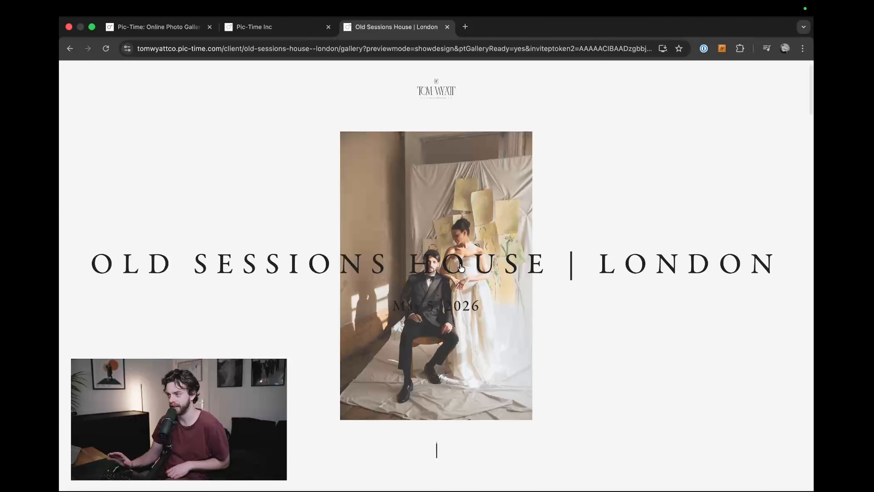
{"action": "scroll", "coordinate": [606, 291], "scroll_direction": "down", "scroll_amount": 5}
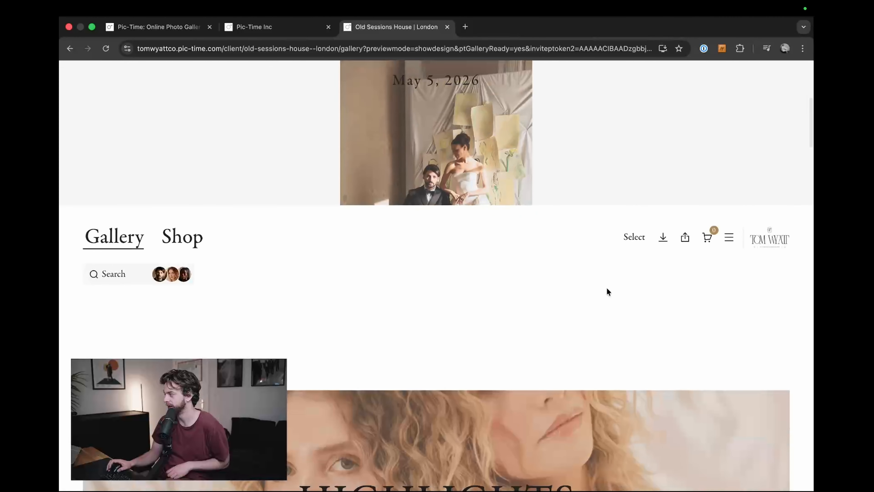
{"action": "scroll", "coordinate": [606, 291], "scroll_direction": "up", "scroll_amount": 5}
{"action": "scroll", "coordinate": [572, 282], "scroll_direction": "down", "scroll_amount": 3}
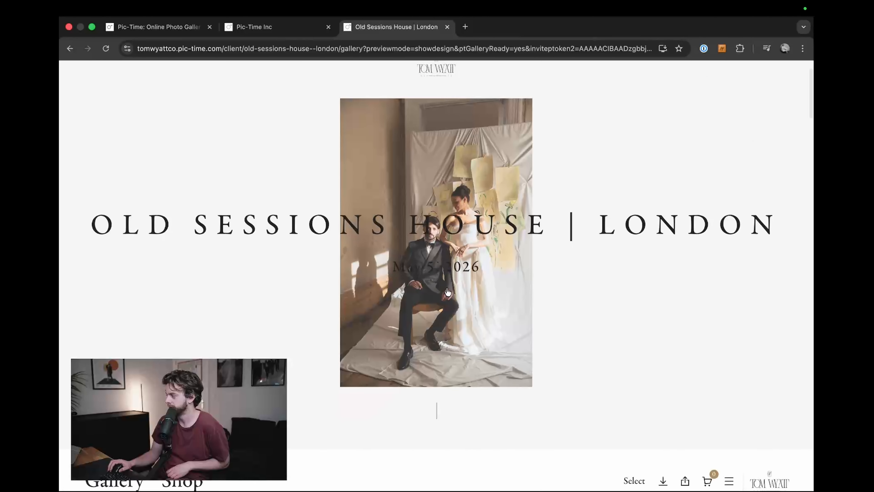
{"action": "scroll", "coordinate": [451, 287], "scroll_direction": "up", "scroll_amount": 3}
{"action": "scroll", "coordinate": [451, 286], "scroll_direction": "down", "scroll_amount": 5}
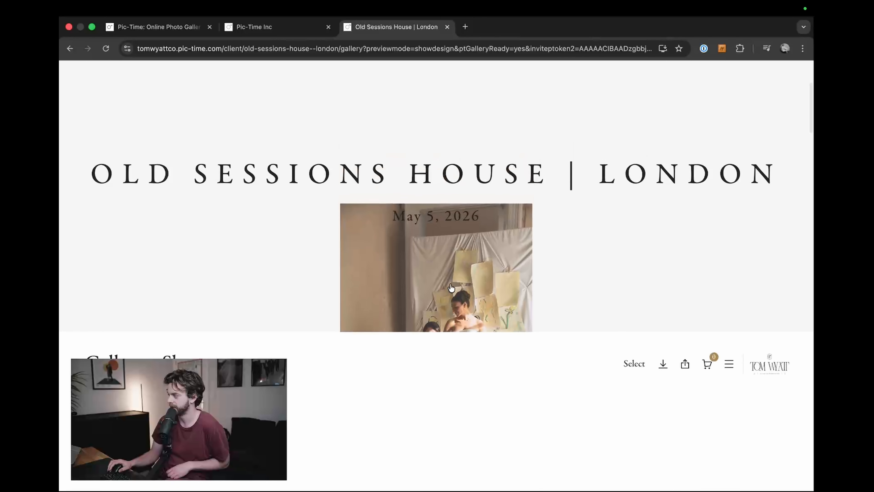
Step: Close the current preview, switch the cover to the minimal centered title design, and preview the full gallery
{"action": "key", "text": "super+w"}
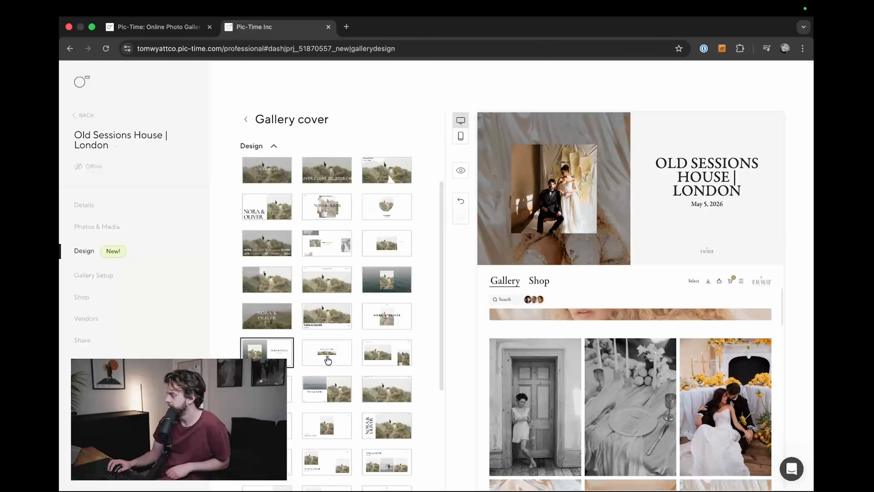
{"action": "left_click", "coordinate": [339, 358]}
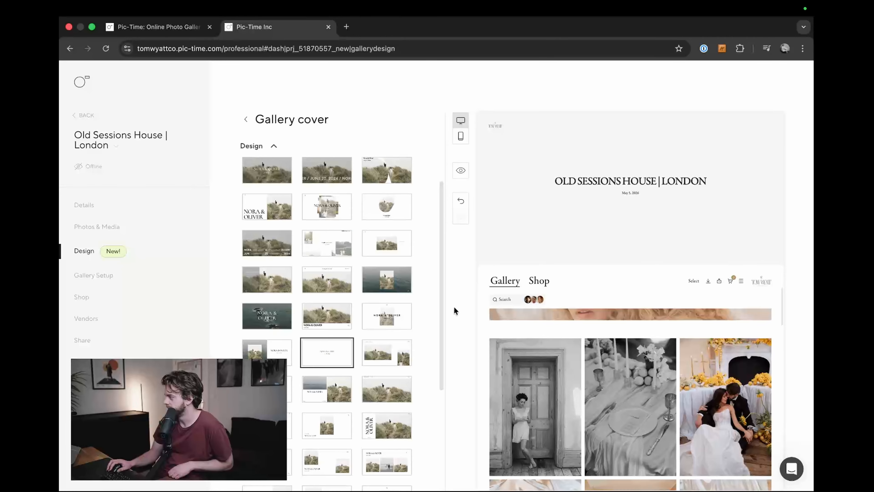
{"action": "left_click", "coordinate": [461, 170]}
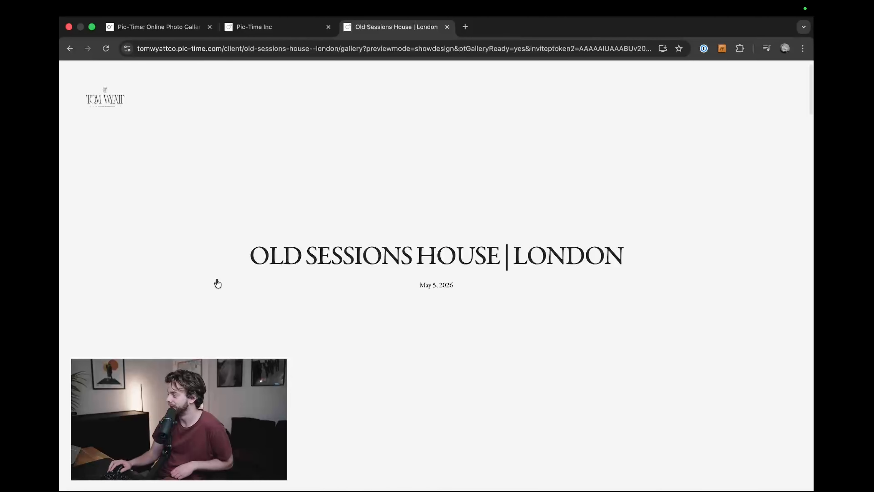
Step: Examine how the minimal centered title cover animates its photo and scrolls into the gallery
{"action": "scroll", "coordinate": [221, 291], "scroll_direction": "down", "scroll_amount": 8}
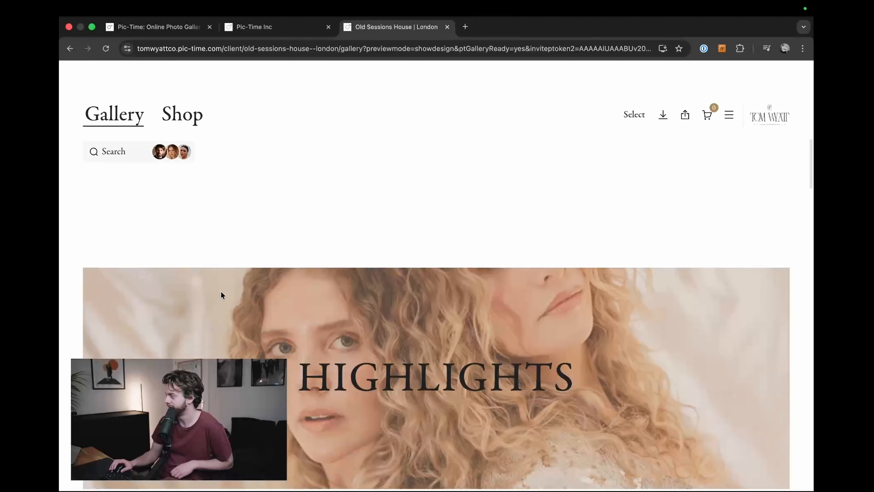
{"action": "scroll", "coordinate": [225, 303], "scroll_direction": "up", "scroll_amount": 10}
{"action": "scroll", "coordinate": [225, 304], "scroll_direction": "down", "scroll_amount": 3}
{"action": "scroll", "coordinate": [225, 303], "scroll_direction": "up", "scroll_amount": 2}
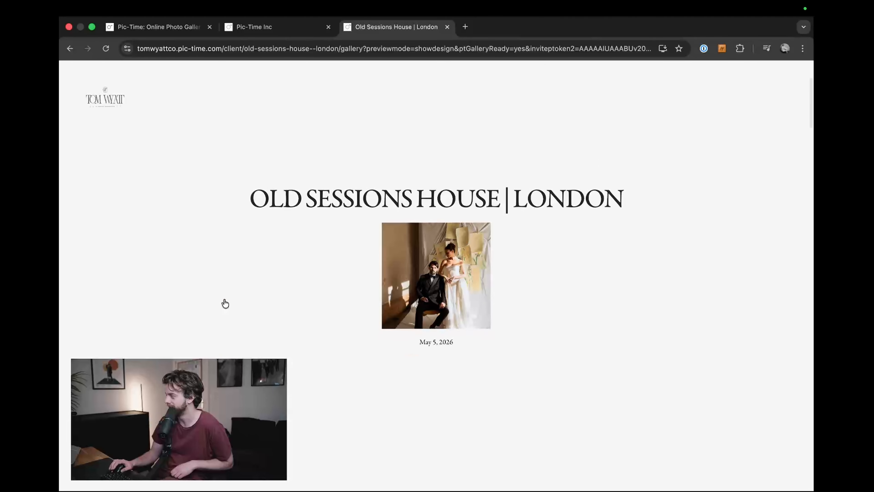
{"action": "scroll", "coordinate": [478, 328], "scroll_direction": "up", "scroll_amount": 8}
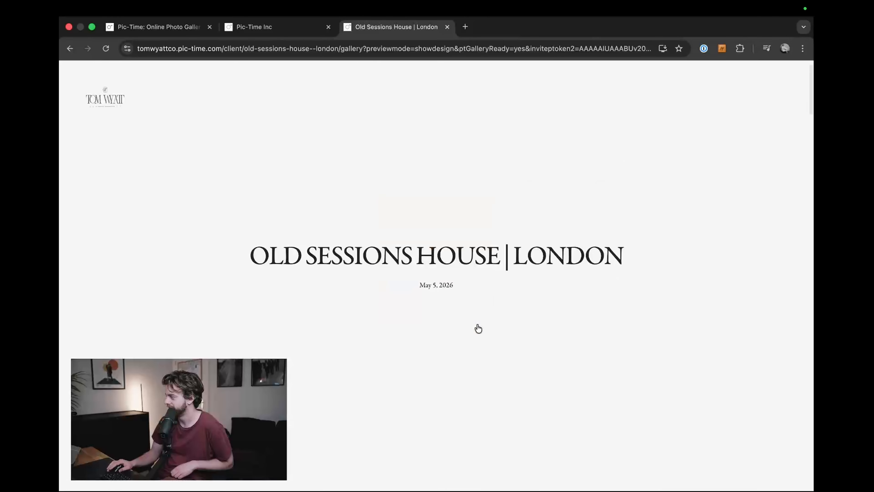
{"action": "scroll", "coordinate": [478, 329], "scroll_direction": "down", "scroll_amount": 8}
{"action": "scroll", "coordinate": [478, 329], "scroll_direction": "up", "scroll_amount": 7}
{"action": "scroll", "coordinate": [616, 269], "scroll_direction": "down", "scroll_amount": 8}
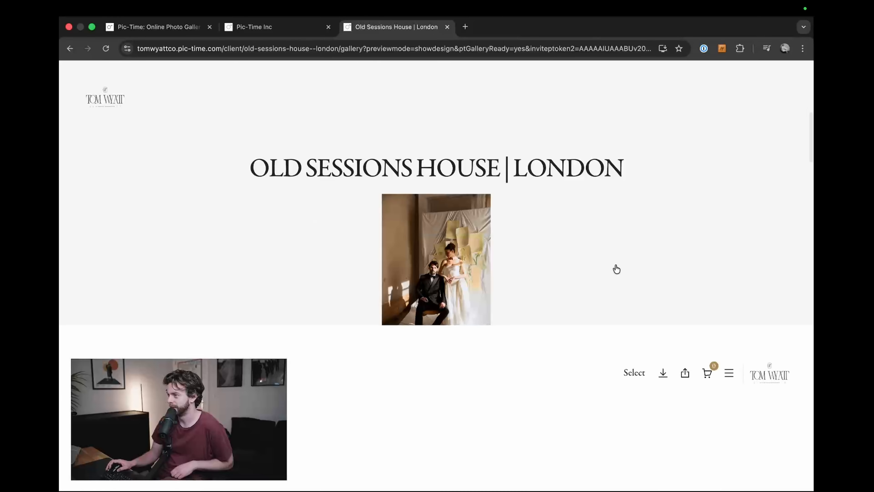
{"action": "scroll", "coordinate": [616, 270], "scroll_direction": "up", "scroll_amount": 8}
{"action": "scroll", "coordinate": [616, 269], "scroll_direction": "down", "scroll_amount": 6}
{"action": "scroll", "coordinate": [615, 269], "scroll_direction": "up", "scroll_amount": 6}
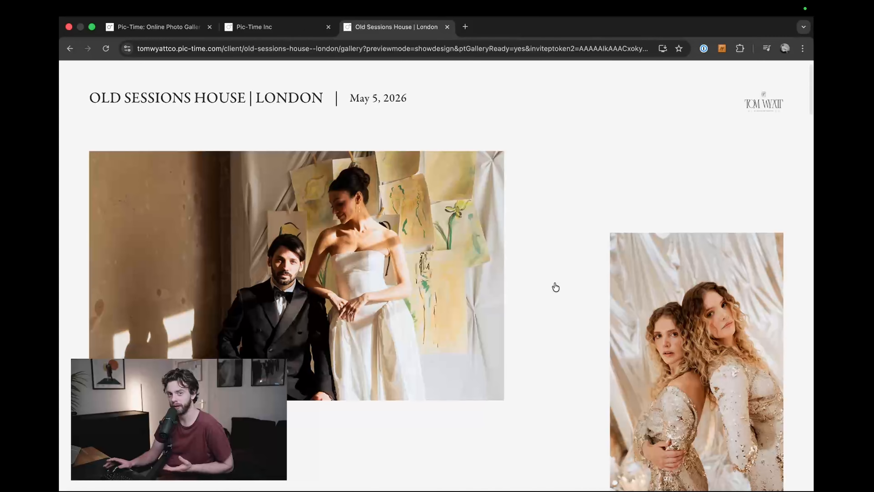
Step: Examine the preview of the cover with a large landscape photo and a smaller offset portrait, and close it
{"action": "scroll", "coordinate": [556, 287], "scroll_direction": "down", "scroll_amount": 10}
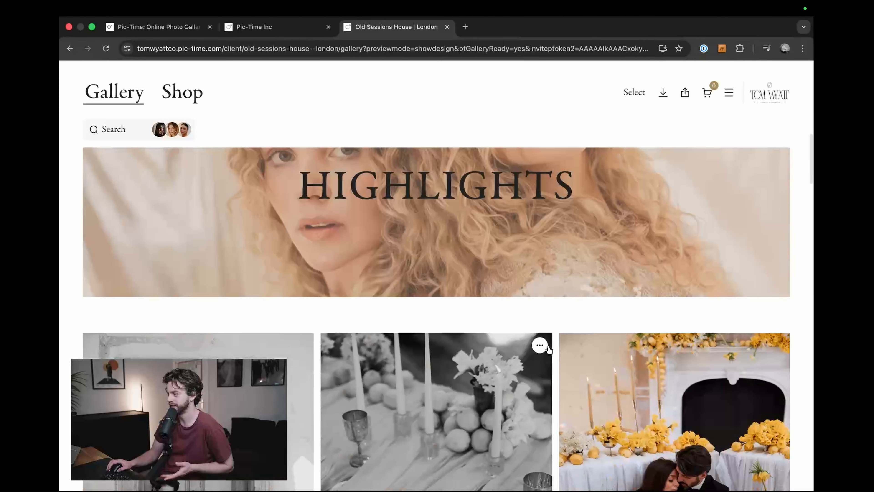
{"action": "scroll", "coordinate": [549, 400], "scroll_direction": "up", "scroll_amount": 10}
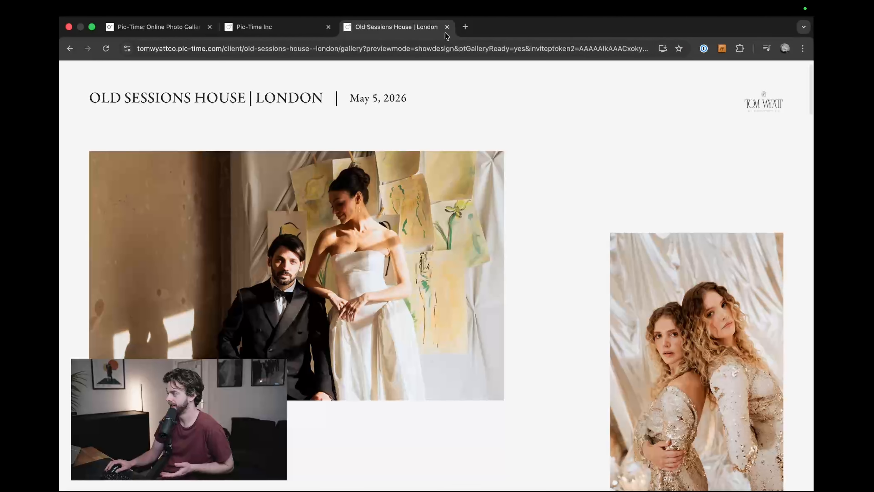
{"action": "left_click", "coordinate": [446, 27]}
Step: Try the cover design with a single framed portrait below the title and date, checking it in the full gallery preview
{"action": "left_click", "coordinate": [271, 389]}
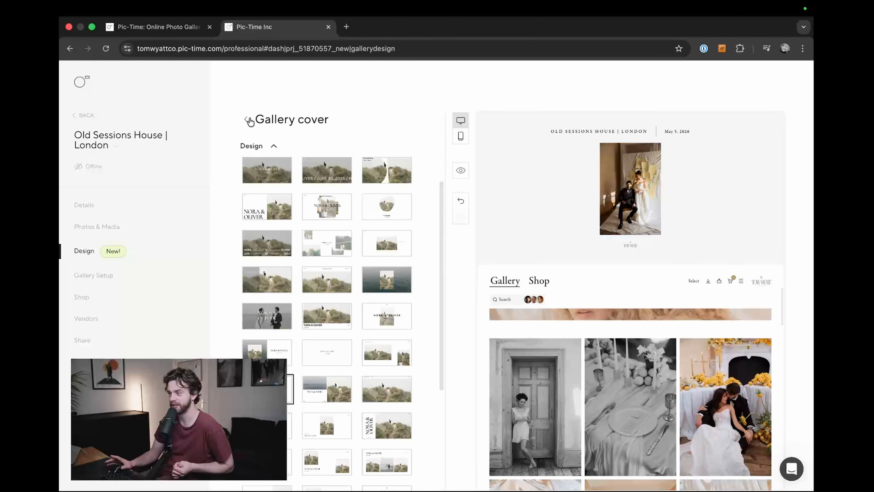
{"action": "left_click", "coordinate": [460, 170]}
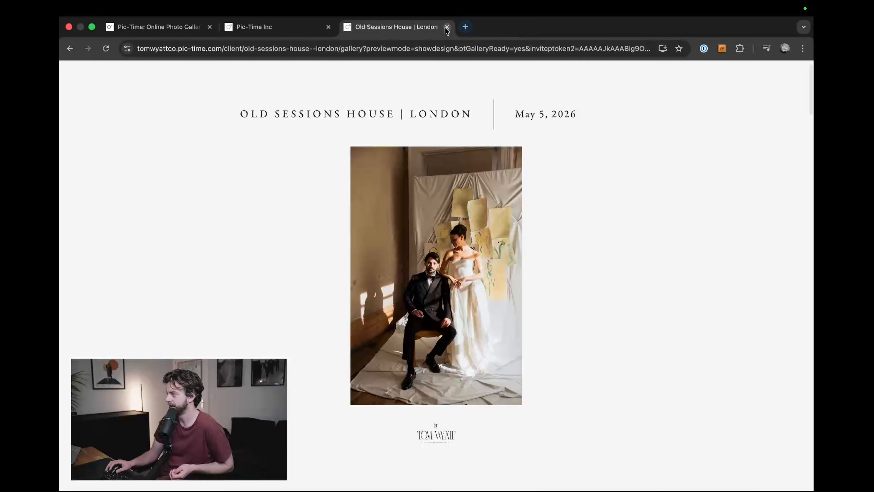
{"action": "left_click", "coordinate": [446, 27]}
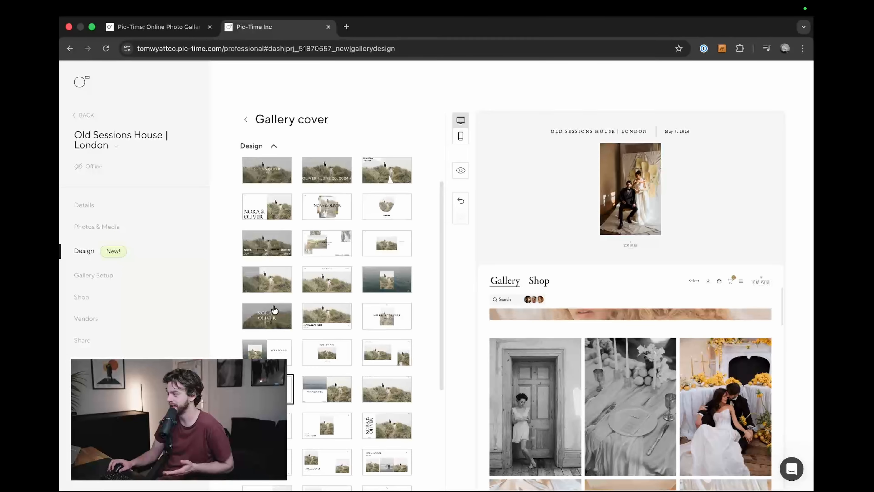
Step: Try the split cover with a smaller photo above the title beside a tall photo, and examine its scroll in the gallery preview
{"action": "scroll", "coordinate": [274, 310], "scroll_direction": "down", "scroll_amount": 3}
{"action": "left_click", "coordinate": [326, 294]}
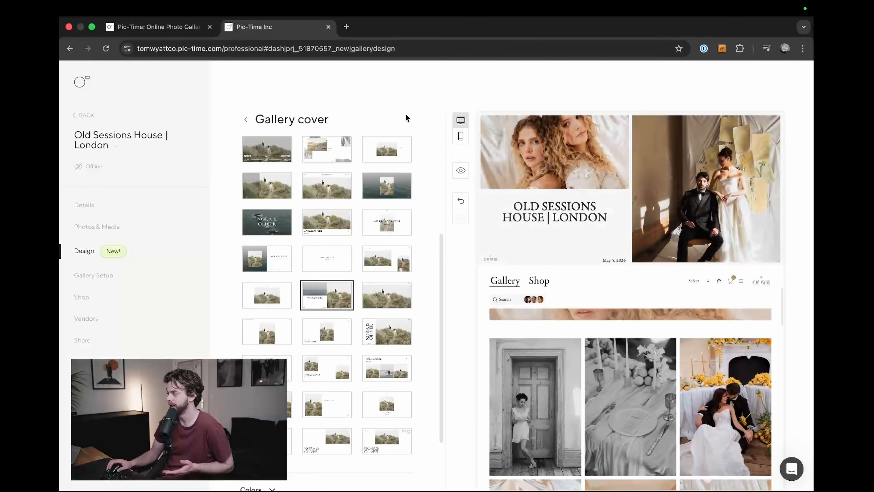
{"action": "left_click", "coordinate": [461, 171]}
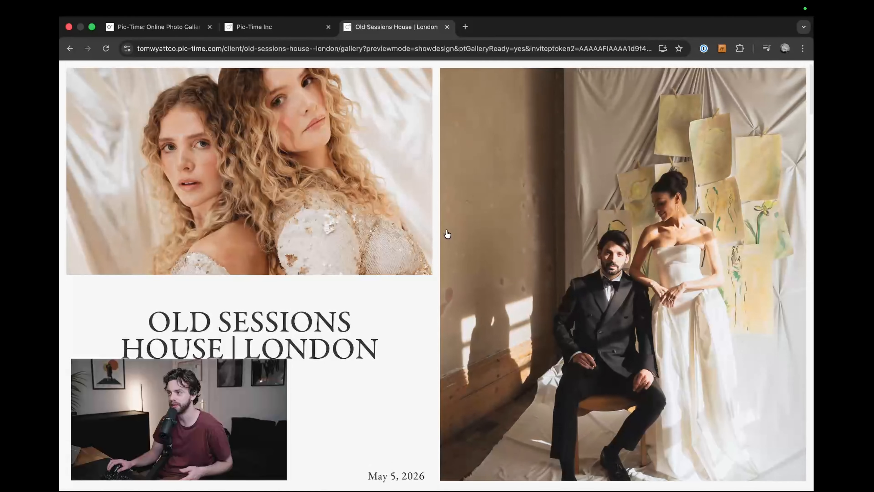
{"action": "scroll", "coordinate": [438, 234], "scroll_direction": "down", "scroll_amount": 8}
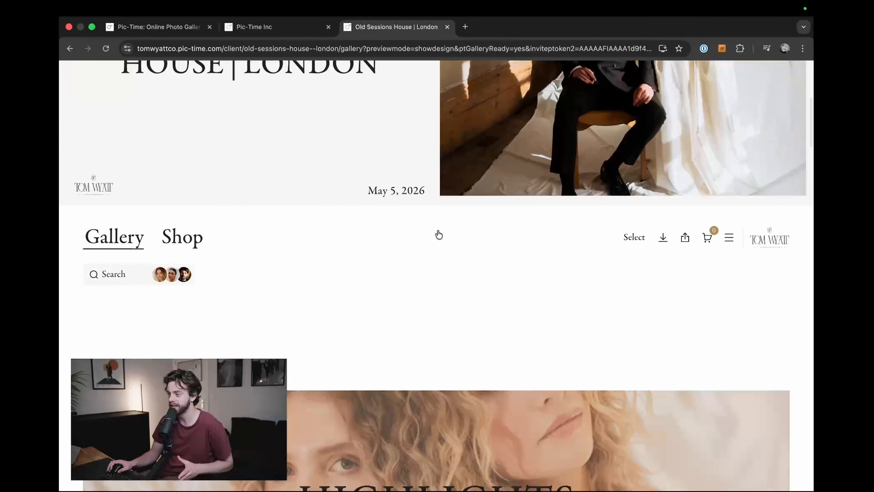
{"action": "scroll", "coordinate": [437, 234], "scroll_direction": "down", "scroll_amount": 4}
{"action": "scroll", "coordinate": [435, 239], "scroll_direction": "up", "scroll_amount": 10}
{"action": "scroll", "coordinate": [433, 242], "scroll_direction": "up", "scroll_amount": 3}
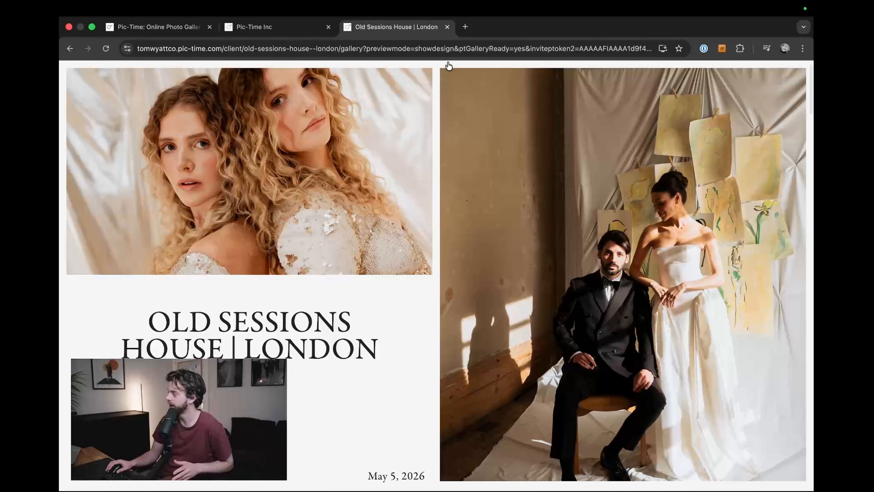
{"action": "left_click", "coordinate": [447, 27]}
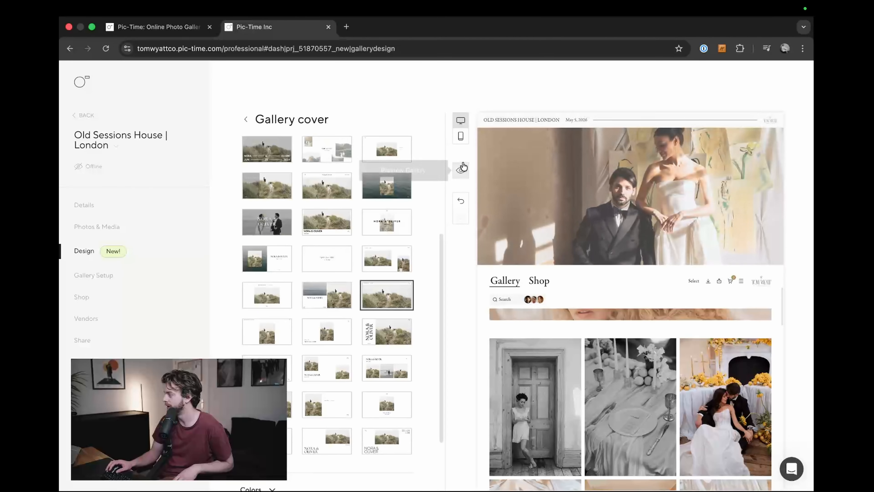
Step: Try the cover with a centered portrait above a left-aligned date and title, checking it in the full gallery preview
{"action": "left_click", "coordinate": [331, 335]}
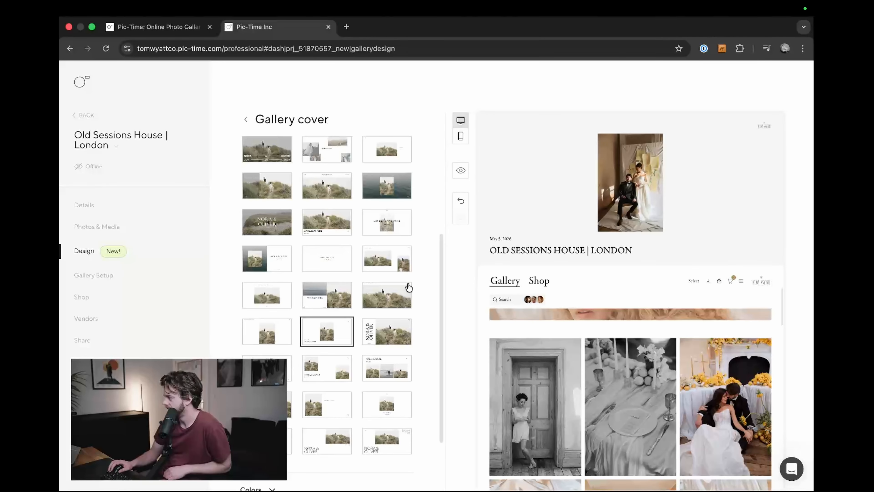
{"action": "left_click", "coordinate": [460, 170]}
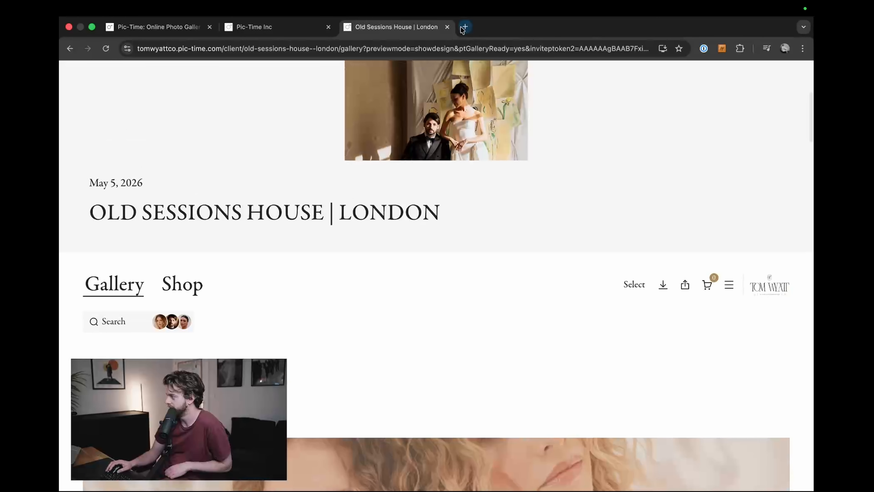
{"action": "left_click", "coordinate": [447, 27]}
Step: Try the cover designs with a vertical title beside the photo, two photos, and a row of three photos under the title
{"action": "left_click", "coordinate": [387, 331]}
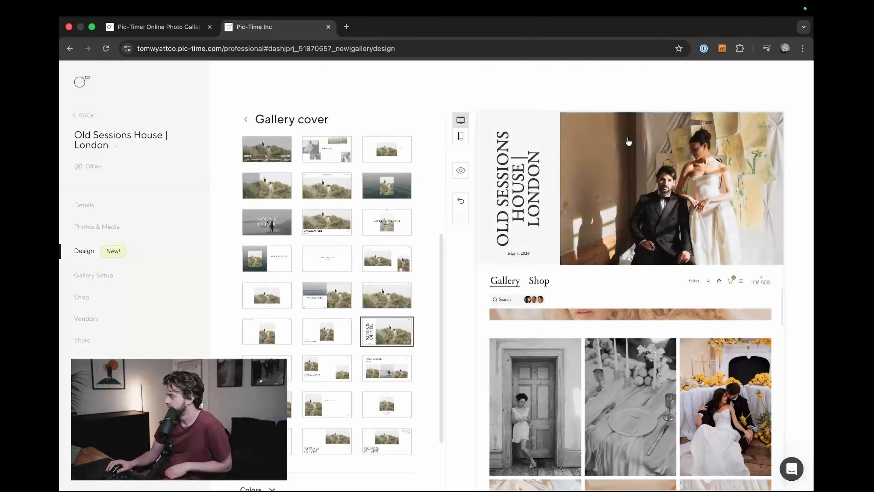
{"action": "left_click", "coordinate": [327, 367]}
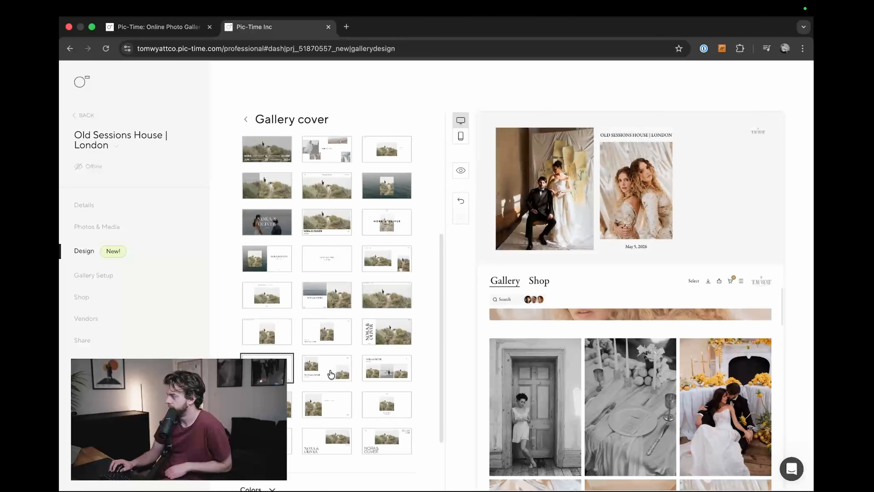
{"action": "left_click", "coordinate": [401, 359]}
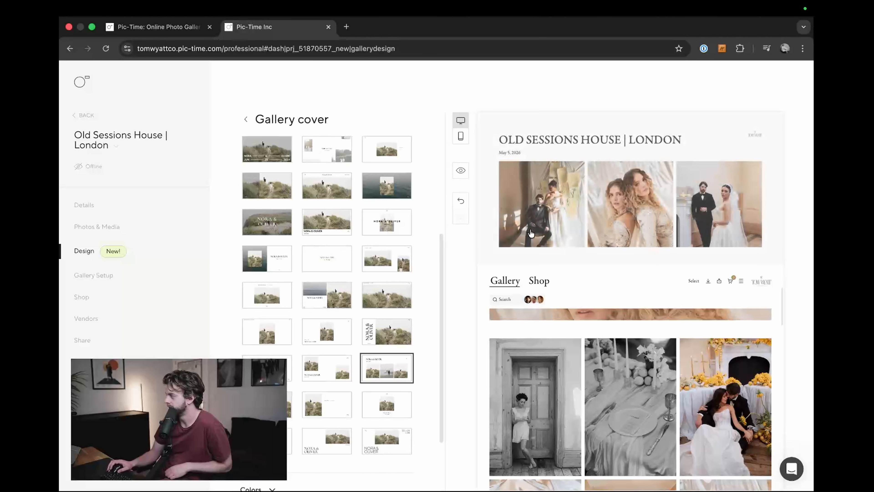
Step: Preview the full gallery with the three-photo row cover, examine how it scrolls, and close the preview
{"action": "left_click", "coordinate": [461, 170]}
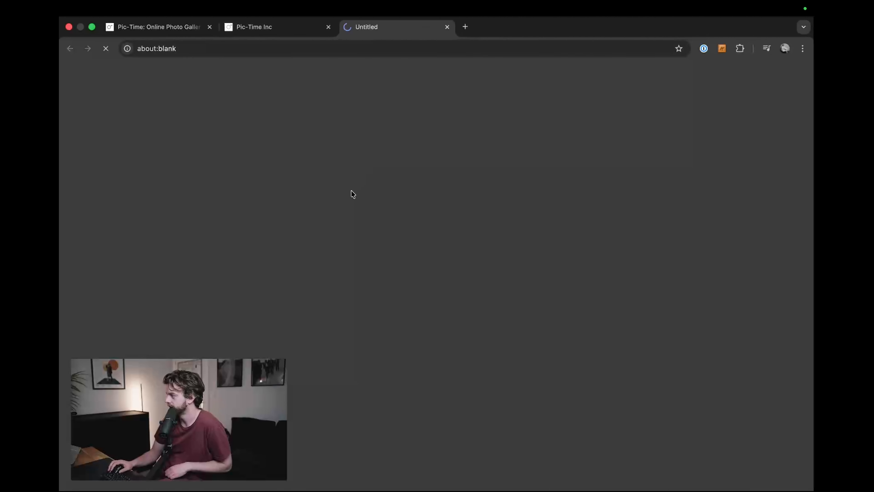
{"action": "scroll", "coordinate": [414, 281], "scroll_direction": "down", "scroll_amount": 3}
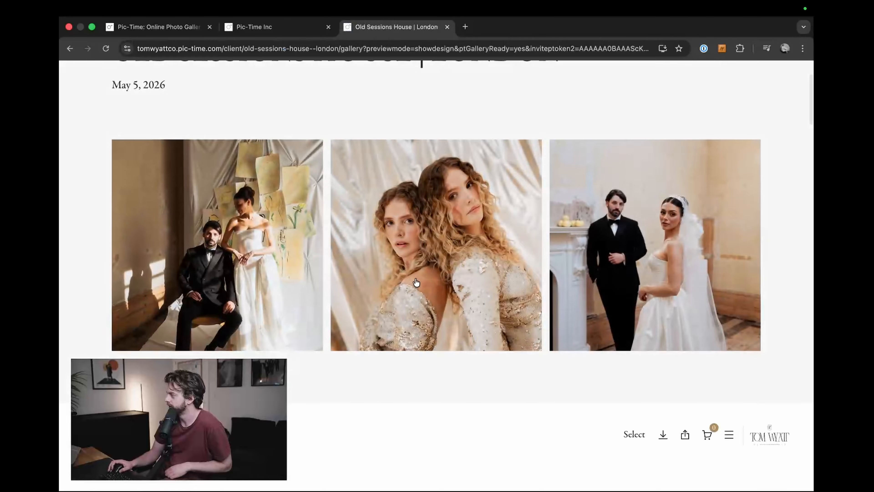
{"action": "scroll", "coordinate": [414, 282], "scroll_direction": "up", "scroll_amount": 3}
{"action": "scroll", "coordinate": [415, 281], "scroll_direction": "down", "scroll_amount": 6}
{"action": "scroll", "coordinate": [415, 280], "scroll_direction": "up", "scroll_amount": 5}
{"action": "scroll", "coordinate": [414, 280], "scroll_direction": "up", "scroll_amount": 3}
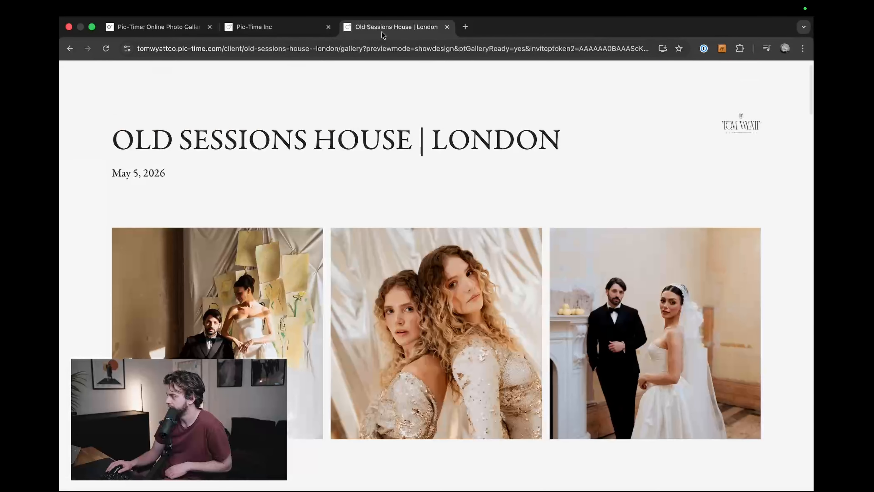
{"action": "left_click", "coordinate": [447, 27]}
Step: Try the remaining cover designs at the end of the list, finishing with the centered portrait, large title and corner date
{"action": "left_click", "coordinate": [331, 408]}
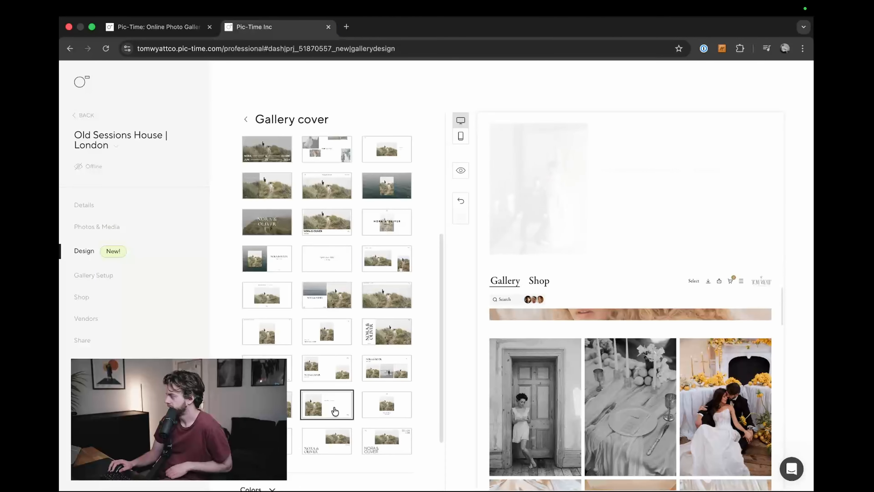
{"action": "scroll", "coordinate": [358, 353], "scroll_direction": "down", "scroll_amount": 1}
{"action": "left_click", "coordinate": [380, 328]}
{"action": "left_click", "coordinate": [273, 361]}
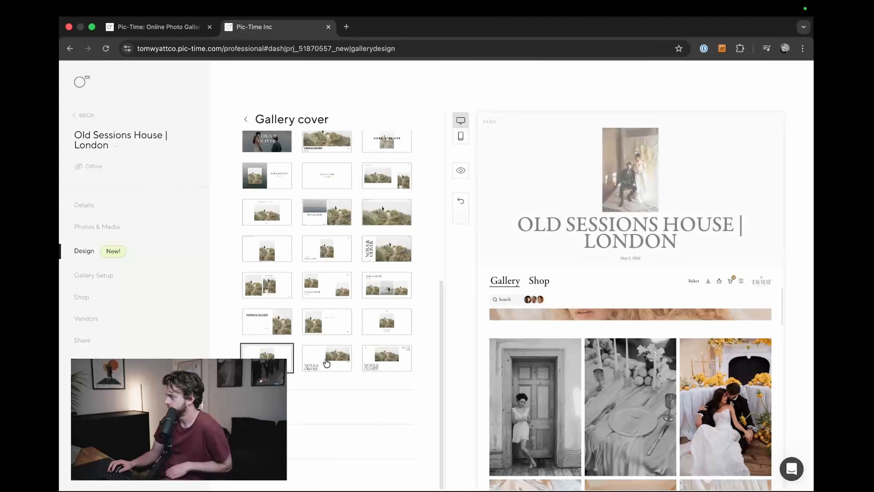
{"action": "left_click", "coordinate": [327, 362]}
{"action": "left_click", "coordinate": [386, 360]}
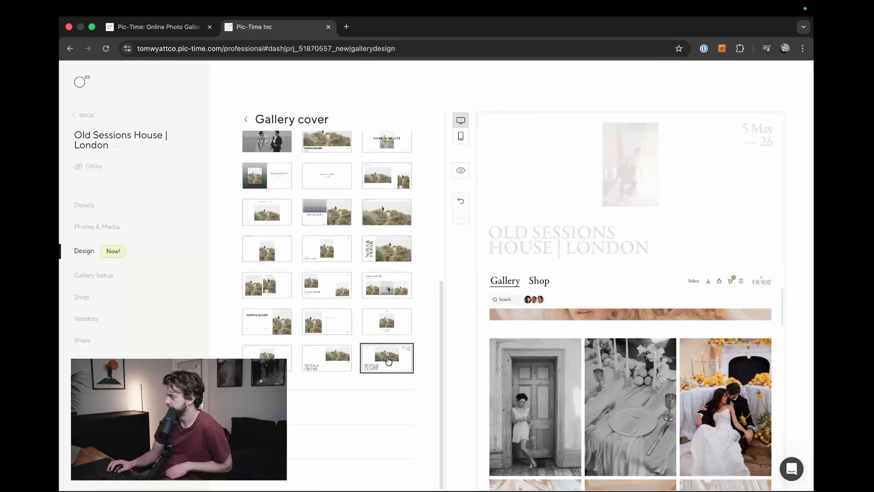
Step: Apply the cover design with a stack of overlapping photos and the title across the middle
{"action": "scroll", "coordinate": [265, 271], "scroll_direction": "up", "scroll_amount": 10}
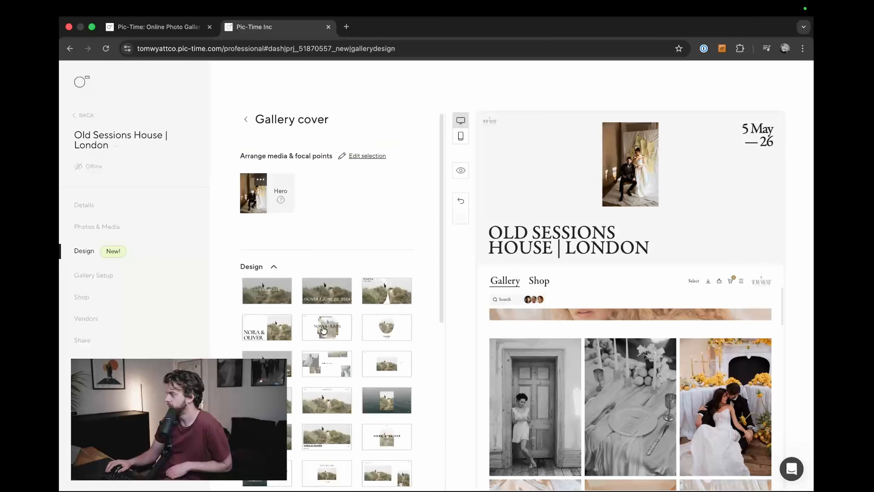
{"action": "left_click", "coordinate": [274, 268]}
{"action": "left_click", "coordinate": [274, 267]}
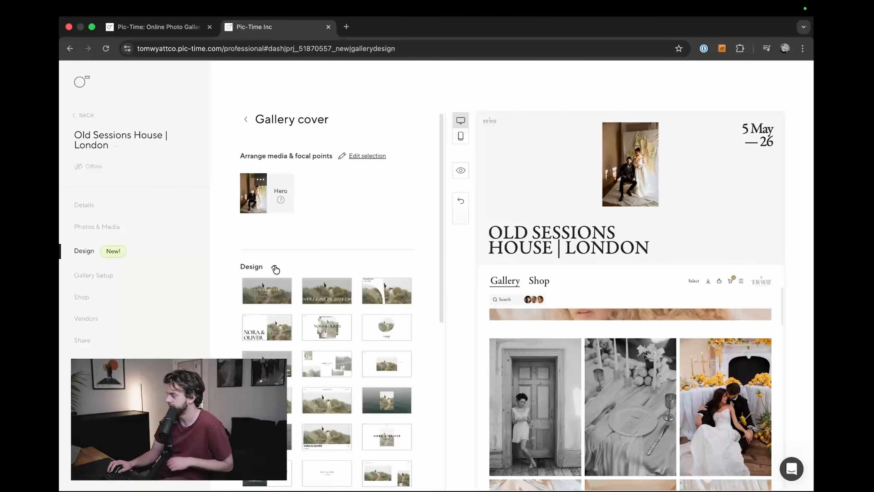
{"action": "left_click", "coordinate": [325, 337]}
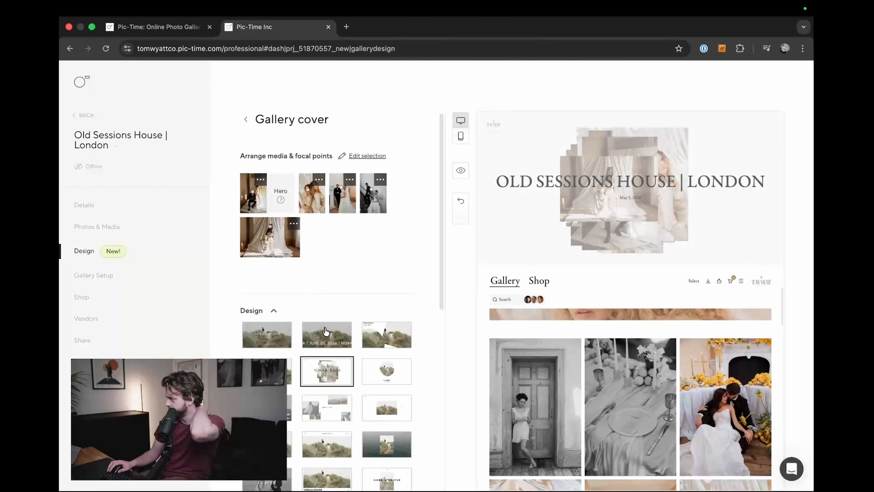
Step: Set the gallery cover's colors to come from the hero photo
{"action": "scroll", "coordinate": [324, 328], "scroll_direction": "down", "scroll_amount": 1}
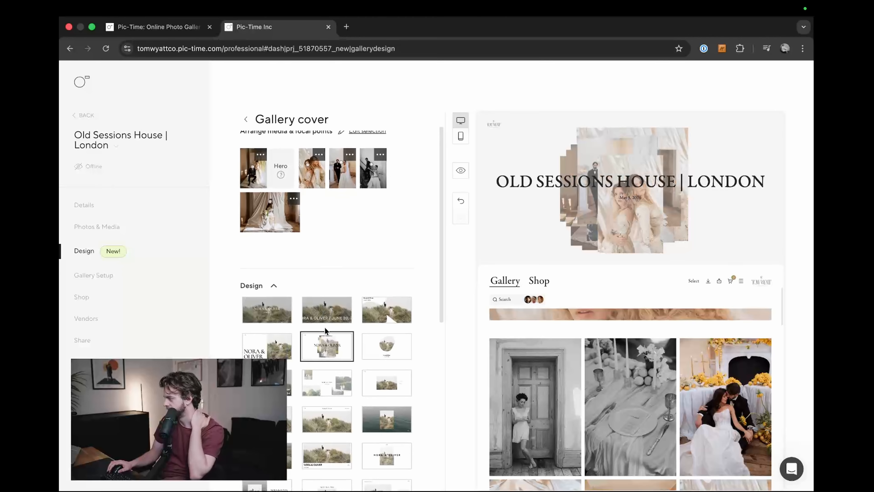
{"action": "left_click", "coordinate": [271, 285]}
{"action": "left_click", "coordinate": [274, 344]}
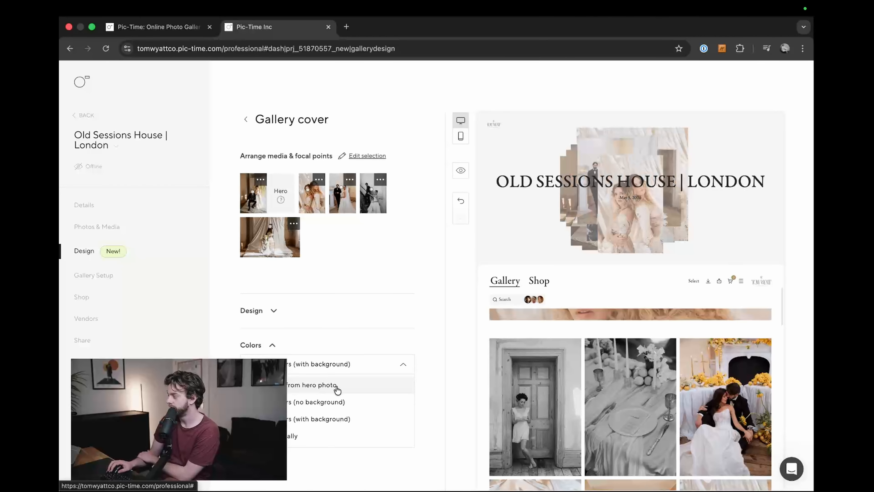
{"action": "left_click", "coordinate": [324, 385]}
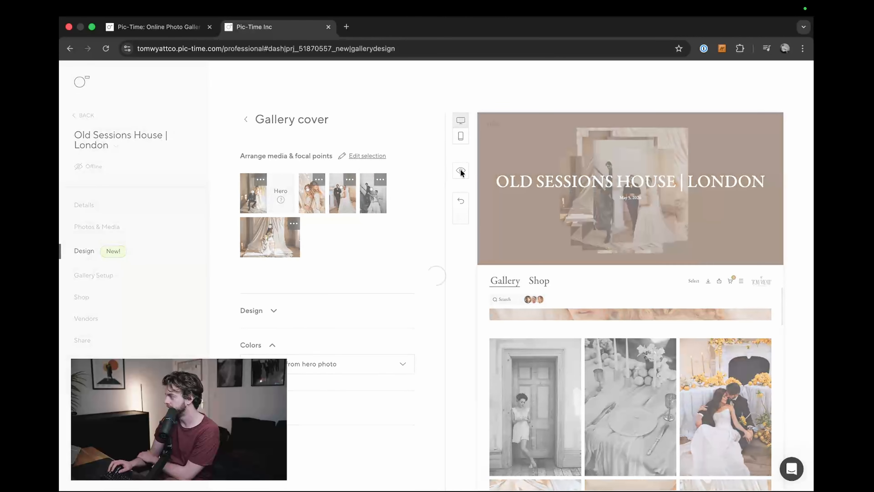
Step: Preview the full gallery with the hero-photo cover colors, examine how the cover scrolls into the photos, and close the preview
{"action": "left_click", "coordinate": [461, 170]}
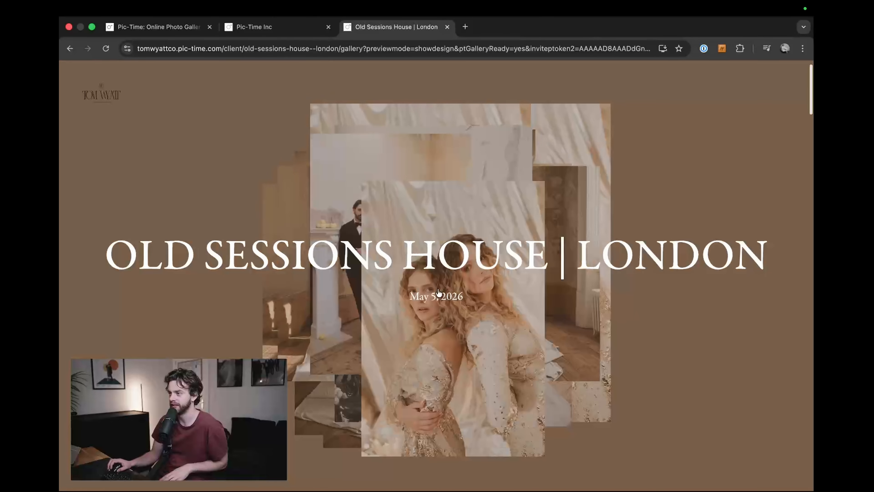
{"action": "scroll", "coordinate": [495, 299], "scroll_direction": "down", "scroll_amount": 10}
{"action": "scroll", "coordinate": [498, 296], "scroll_direction": "up", "scroll_amount": 10}
{"action": "scroll", "coordinate": [494, 269], "scroll_direction": "down", "scroll_amount": 12}
{"action": "scroll", "coordinate": [494, 276], "scroll_direction": "up", "scroll_amount": 10}
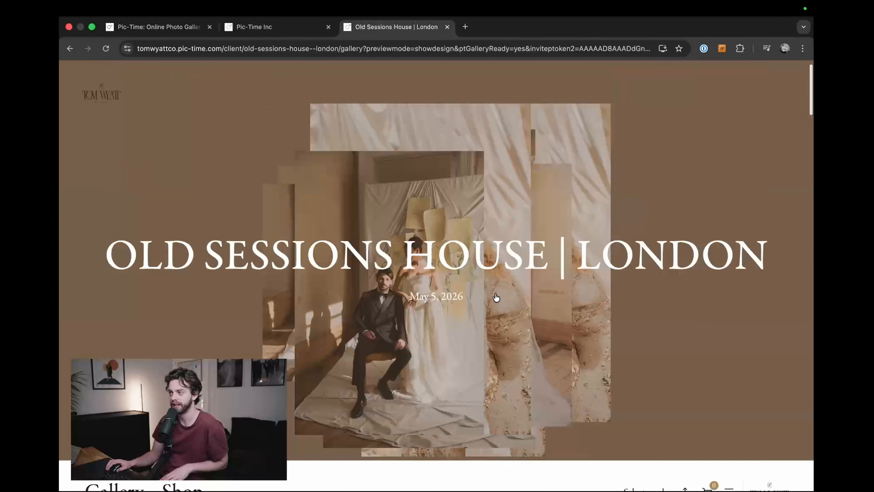
{"action": "scroll", "coordinate": [538, 260], "scroll_direction": "down", "scroll_amount": 10}
{"action": "scroll", "coordinate": [538, 260], "scroll_direction": "down", "scroll_amount": 6}
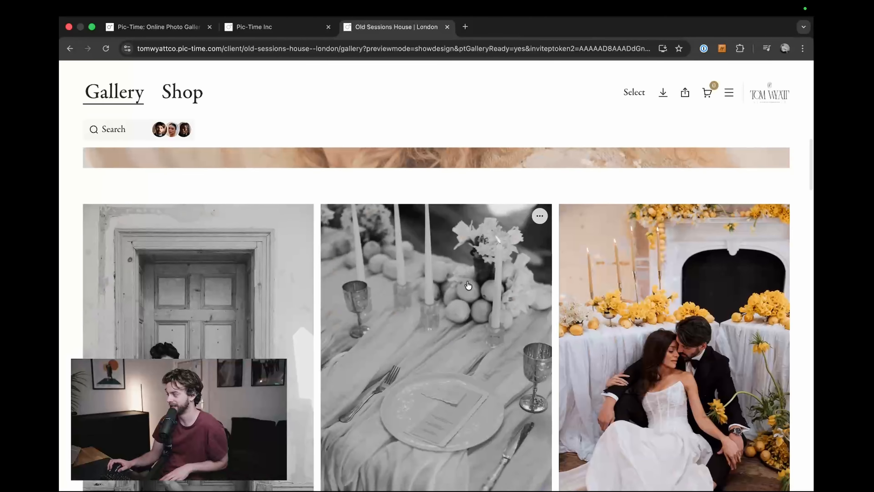
{"action": "scroll", "coordinate": [468, 289], "scroll_direction": "up", "scroll_amount": 12}
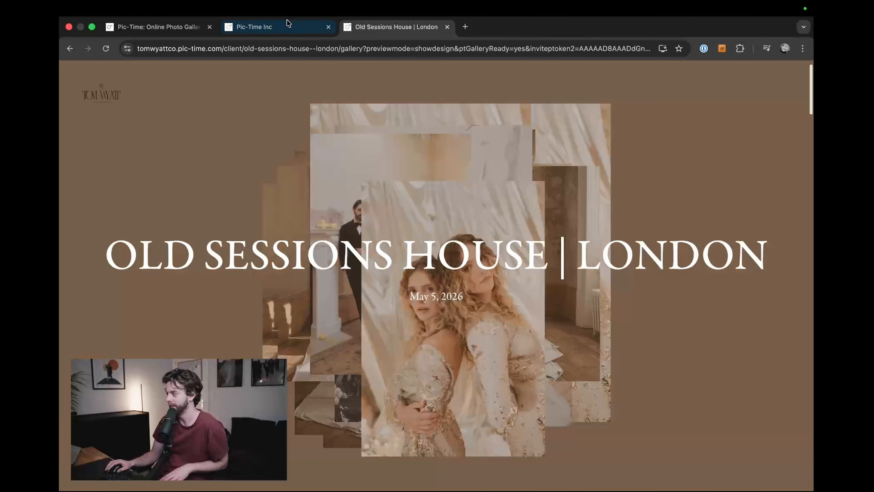
{"action": "key", "text": "super+w"}
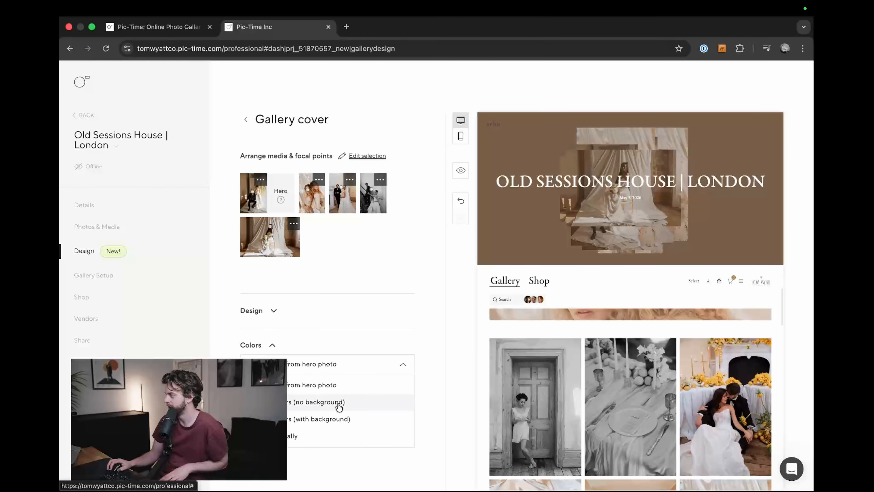
Step: Try the no-background and with-background color options on the gallery cover, and check the result in the design overview
{"action": "left_click", "coordinate": [333, 402]}
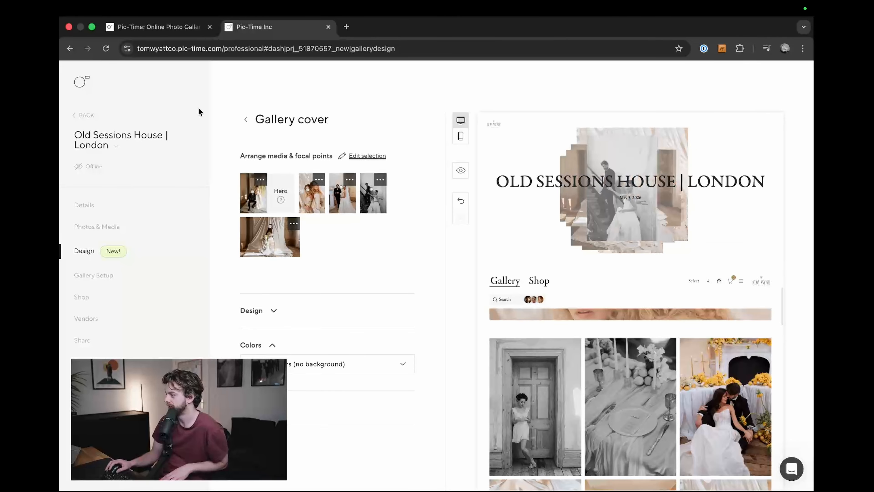
{"action": "left_click", "coordinate": [245, 119]}
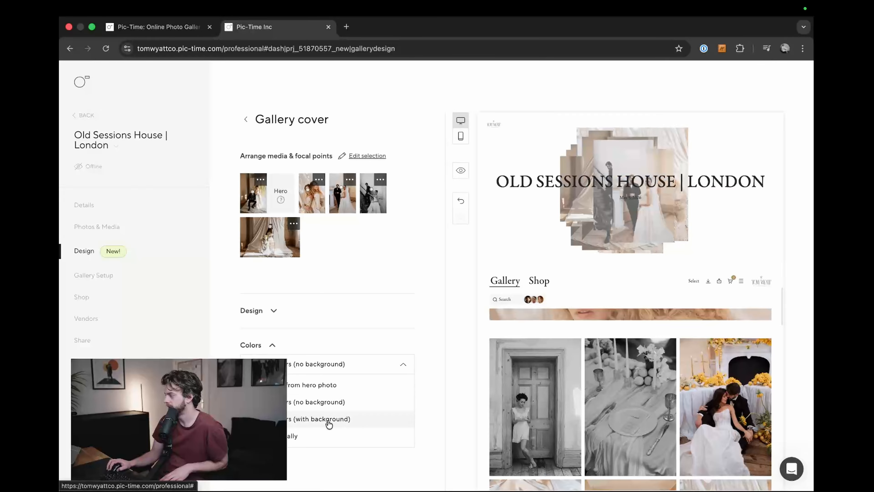
{"action": "left_click", "coordinate": [329, 422]}
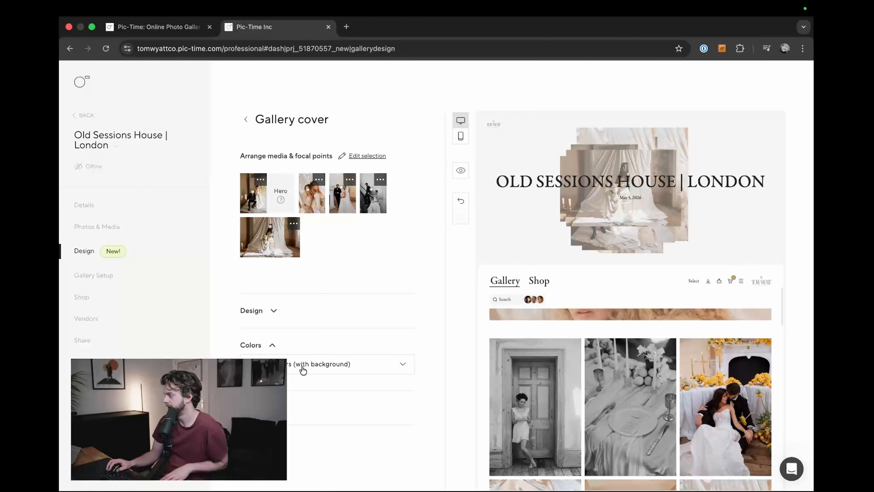
{"action": "left_click", "coordinate": [246, 120]}
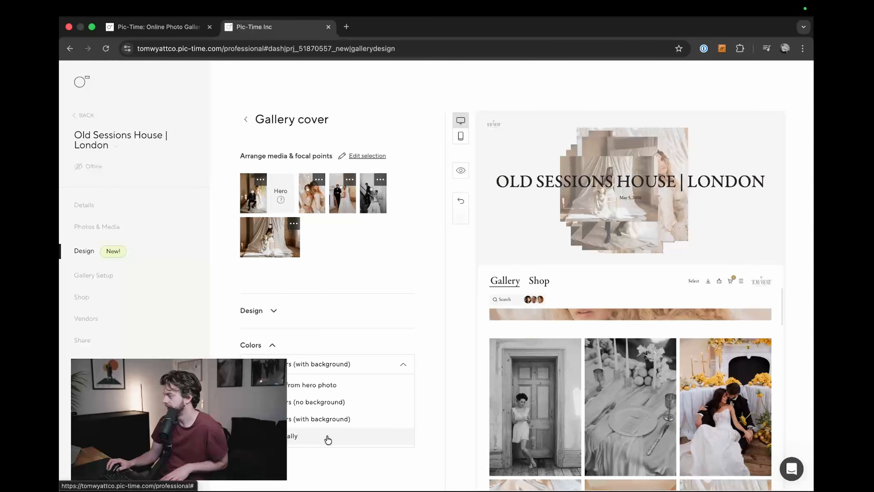
Step: Switch the gallery cover's colors to manual selection and set the background to red, #E80000
{"action": "left_click", "coordinate": [328, 439]}
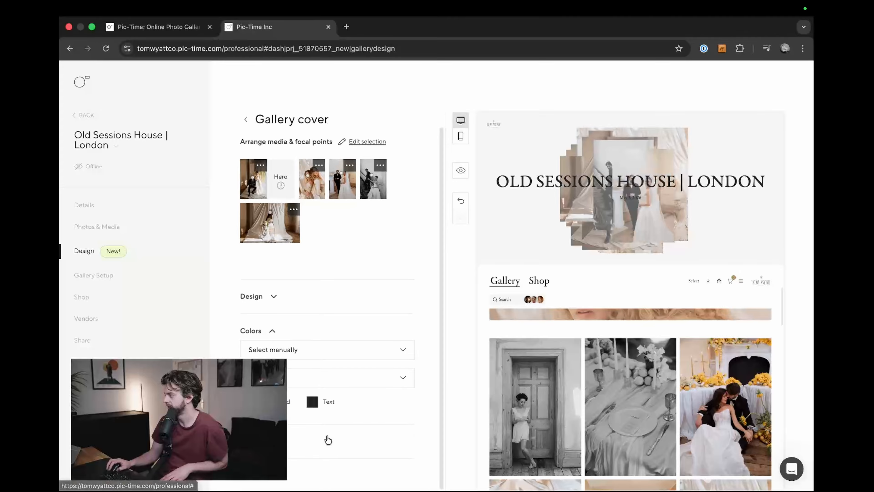
{"action": "left_click", "coordinate": [246, 402]}
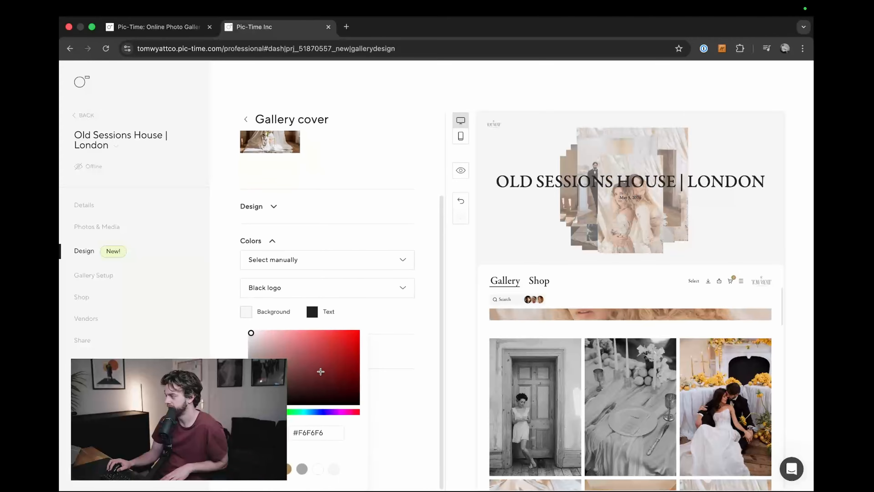
{"action": "left_click", "coordinate": [383, 341]}
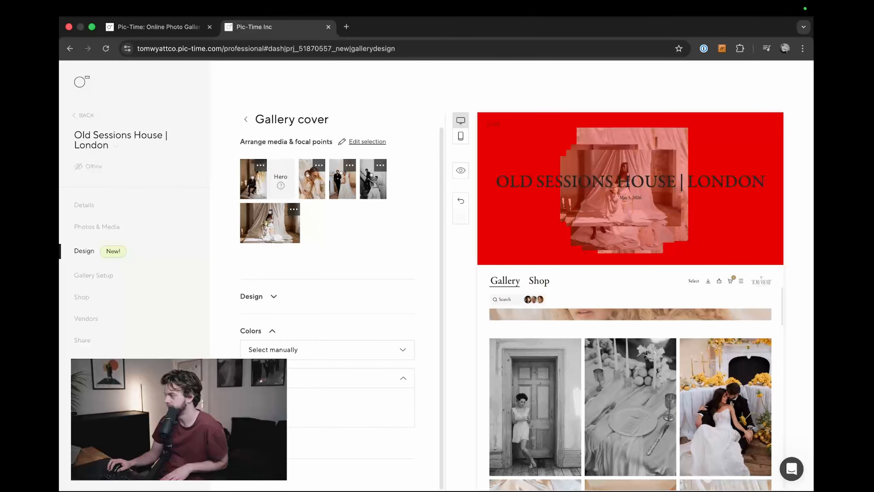
Step: Change the gallery cover's background color to a muted beige, #DBD0B6
{"action": "left_click", "coordinate": [269, 399]}
{"action": "left_click", "coordinate": [246, 401]}
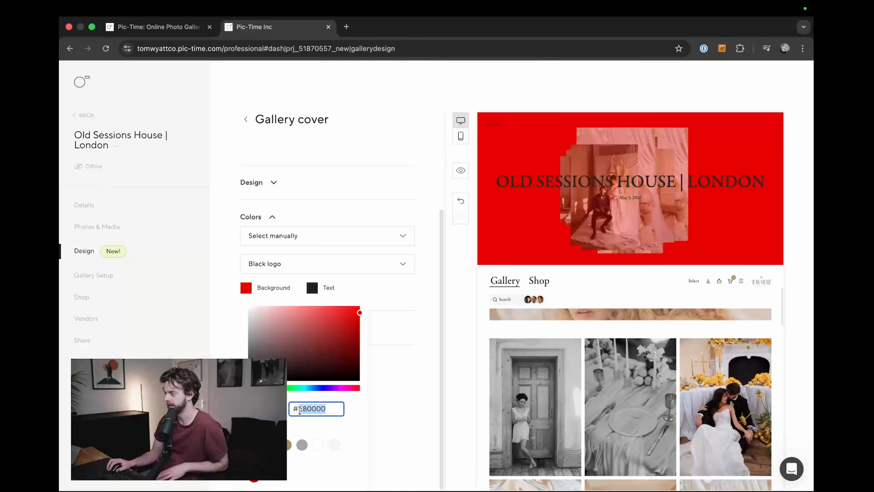
{"action": "type", "text": "E2DBCB"}
{"action": "key", "text": "Return"}
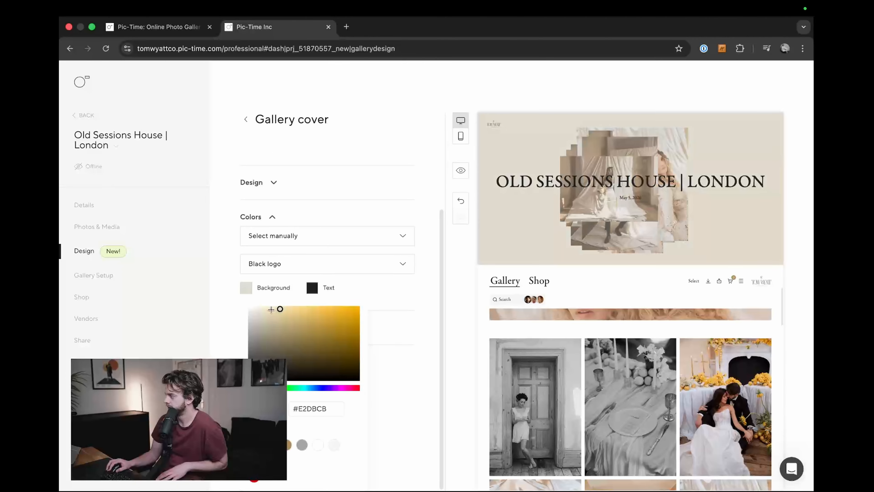
{"action": "left_click", "coordinate": [292, 309]}
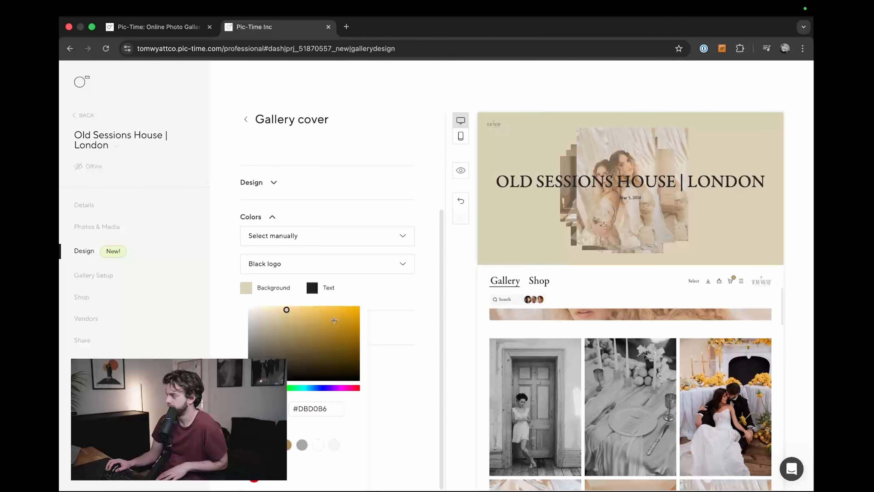
{"action": "left_click", "coordinate": [388, 295]}
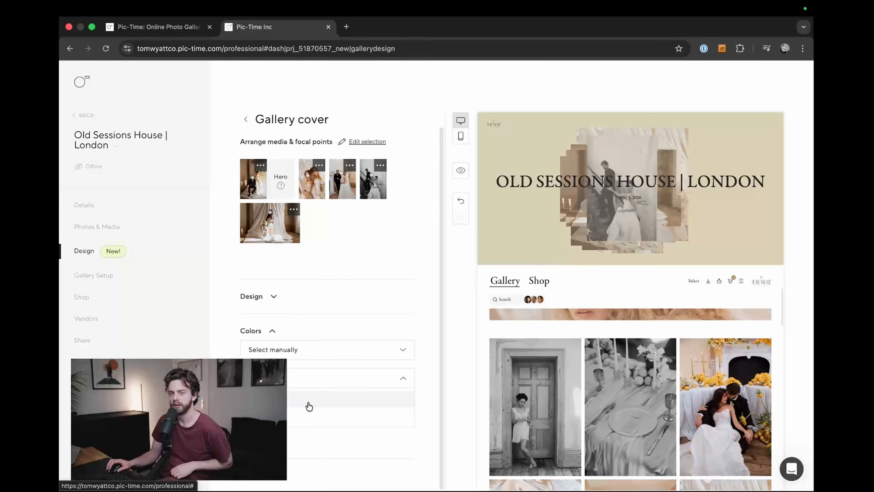
Step: Use the white logo on the beige gallery cover, check it in the full preview, and close the preview
{"action": "left_click", "coordinate": [309, 406]}
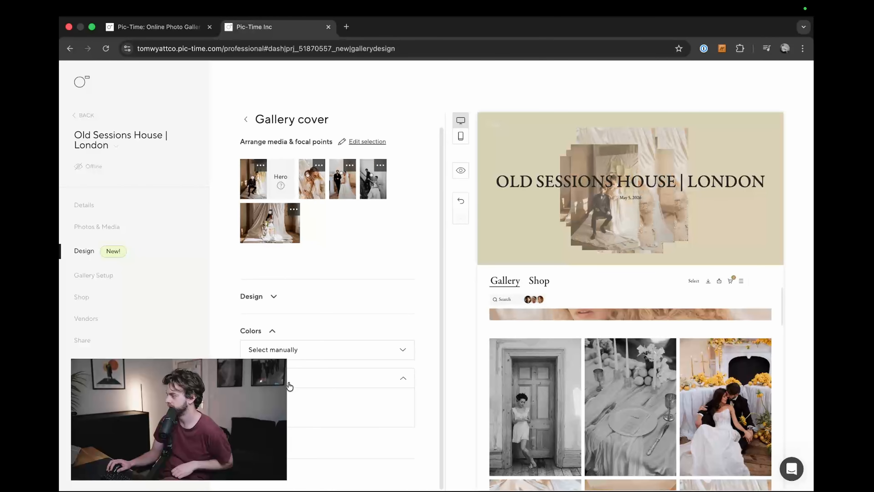
{"action": "left_click", "coordinate": [460, 170]}
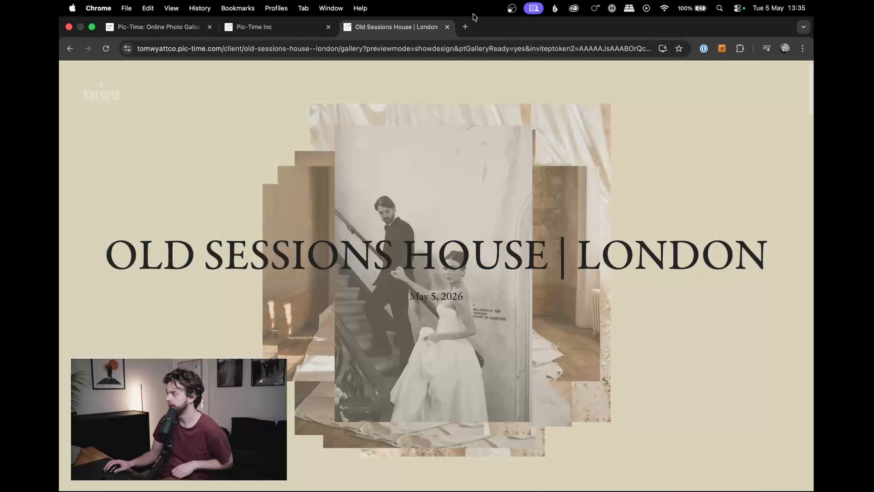
{"action": "left_click", "coordinate": [447, 27]}
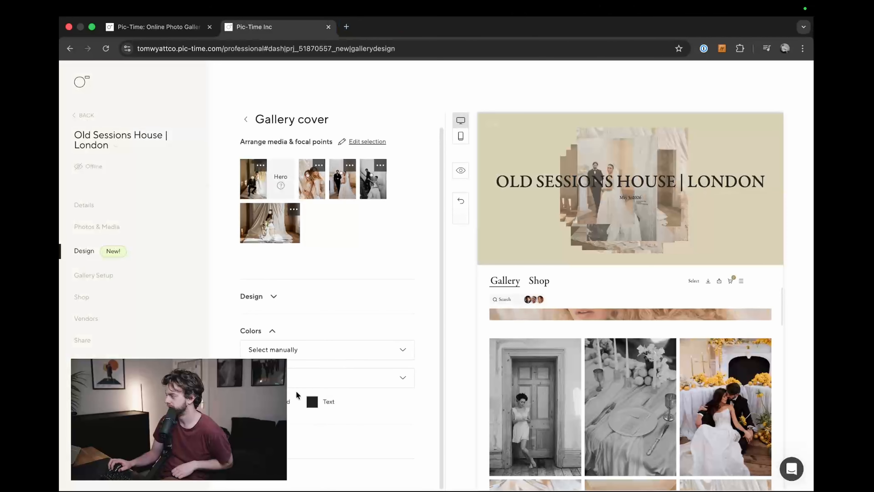
Step: Switch the gallery cover back to the black logo, preview how the beige cover scrolls, and close the preview
{"action": "left_click", "coordinate": [288, 422]}
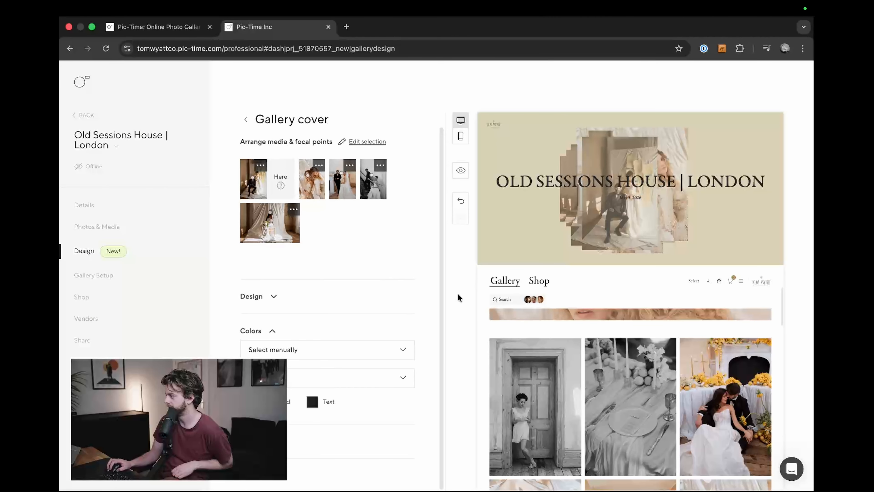
{"action": "left_click", "coordinate": [461, 170]}
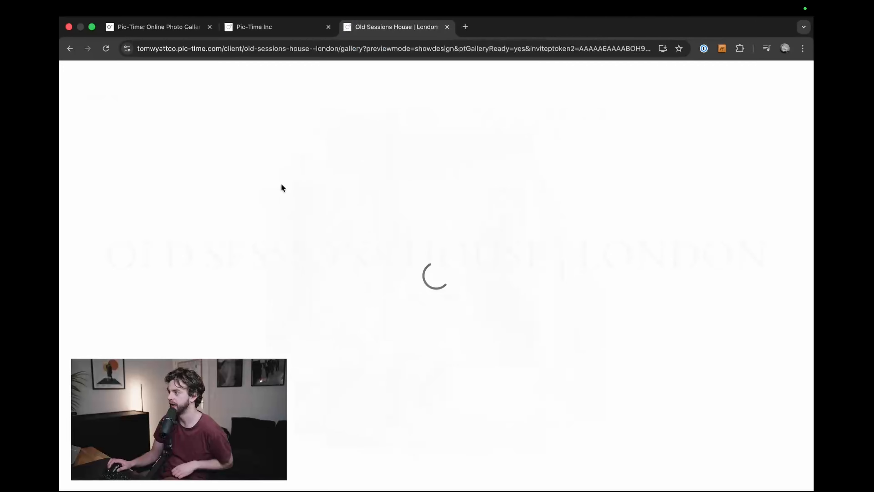
{"action": "scroll", "coordinate": [109, 137], "scroll_direction": "down", "scroll_amount": 8}
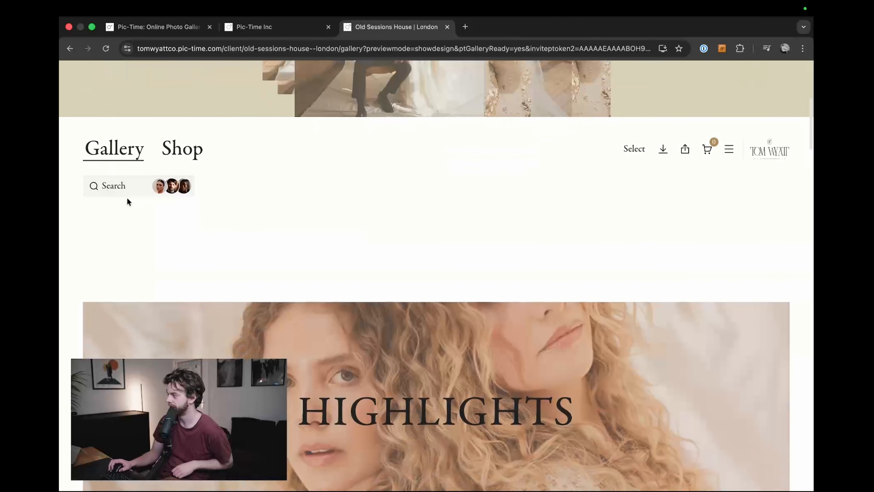
{"action": "scroll", "coordinate": [127, 198], "scroll_direction": "up", "scroll_amount": 8}
{"action": "left_click", "coordinate": [447, 27]}
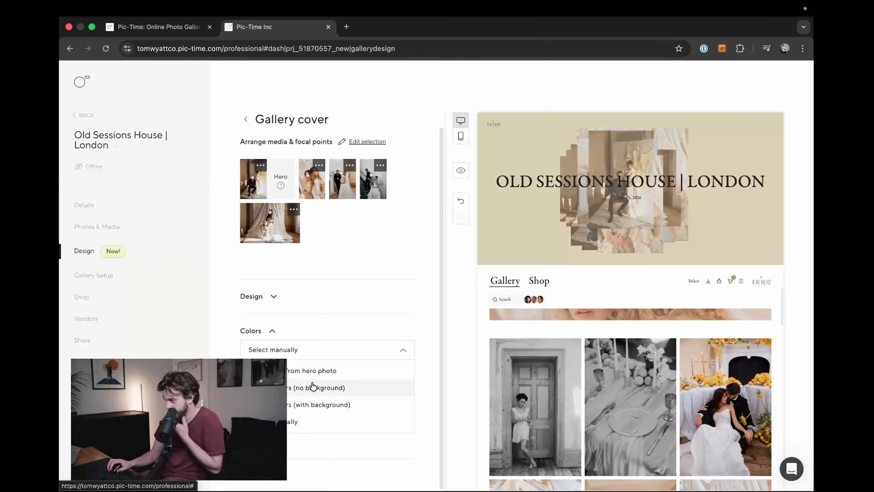
Step: Set the gallery cover's colors back to the hero photo option, scroll through the full preview, and close it
{"action": "left_click", "coordinate": [314, 372]}
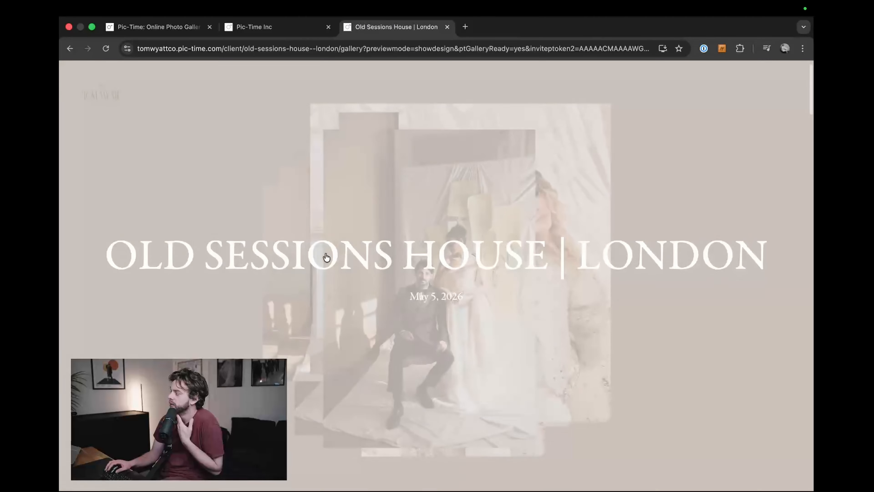
{"action": "scroll", "coordinate": [220, 186], "scroll_direction": "down", "scroll_amount": 5}
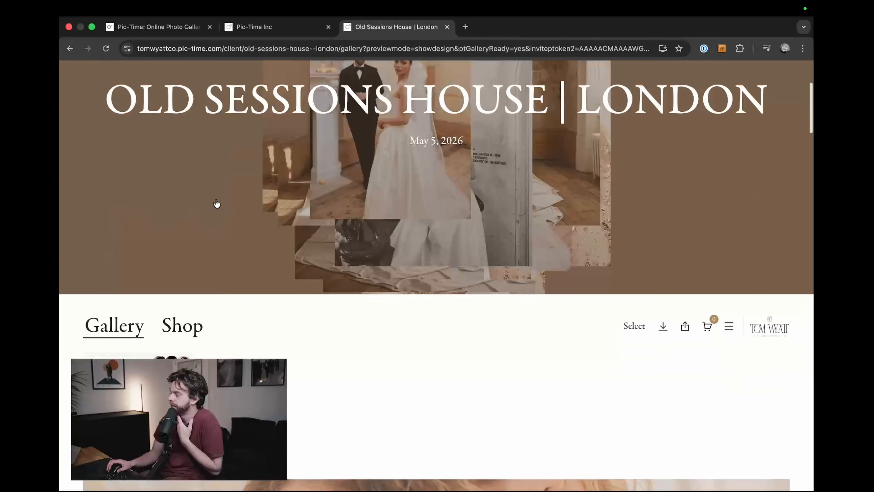
{"action": "scroll", "coordinate": [216, 216], "scroll_direction": "up", "scroll_amount": 5}
{"action": "scroll", "coordinate": [212, 227], "scroll_direction": "down", "scroll_amount": 10}
{"action": "scroll", "coordinate": [212, 230], "scroll_direction": "up", "scroll_amount": 5}
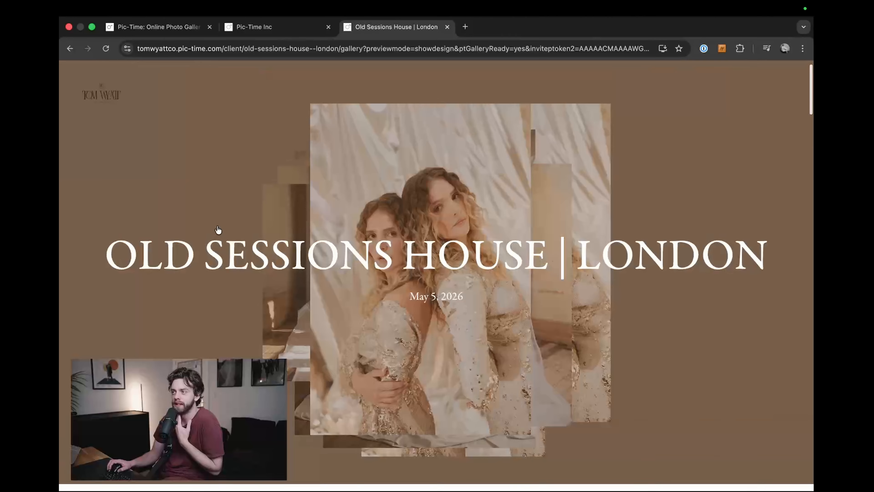
{"action": "key", "text": "super+w"}
Step: Switch the cover text to manual editing and browse the available primary fonts, keeping Garamond Premier Pro Display
{"action": "mouse_move", "coordinate": [441, 306]}
{"action": "left_mouse_down"}
{"action": "mouse_move", "coordinate": [437, 271]}
{"action": "mouse_move", "coordinate": [435, 297]}
{"action": "left_mouse_up"}
{"action": "left_click", "coordinate": [339, 252]}
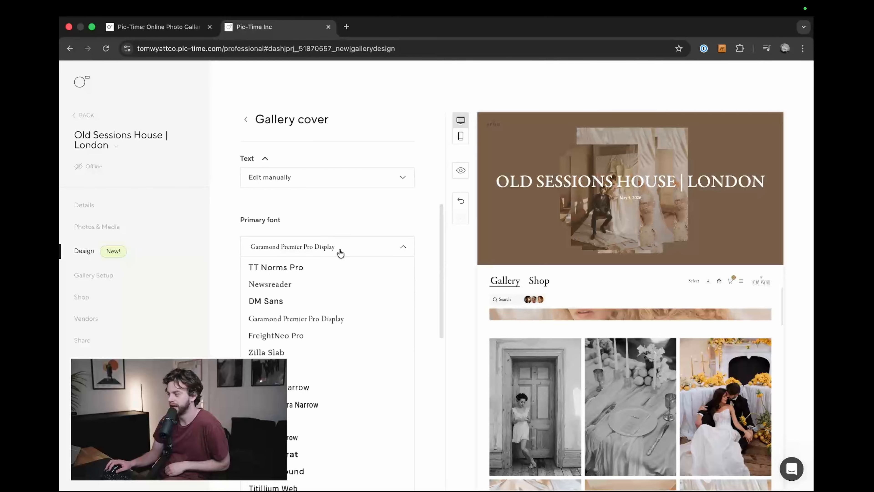
{"action": "left_click", "coordinate": [345, 250]}
{"action": "left_click", "coordinate": [347, 250]}
{"action": "scroll", "coordinate": [383, 322], "scroll_direction": "down", "scroll_amount": 10}
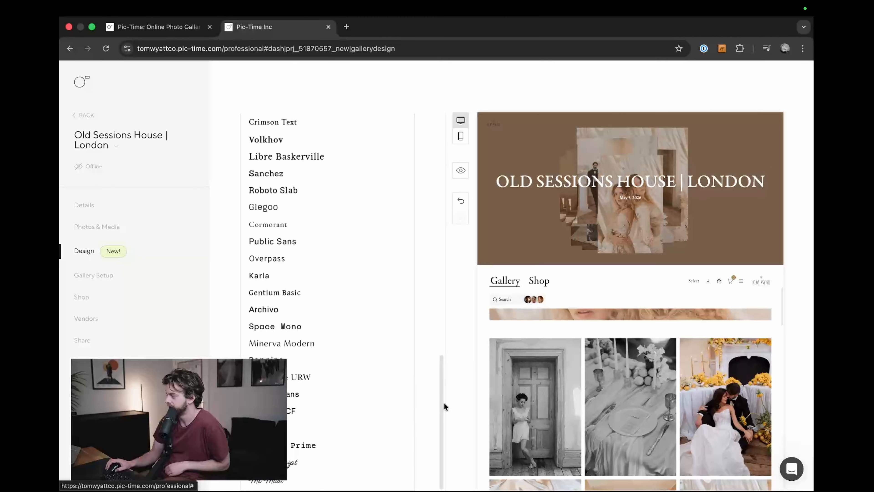
{"action": "scroll", "coordinate": [341, 422], "scroll_direction": "up", "scroll_amount": 10}
{"action": "scroll", "coordinate": [394, 305], "scroll_direction": "down", "scroll_amount": 10}
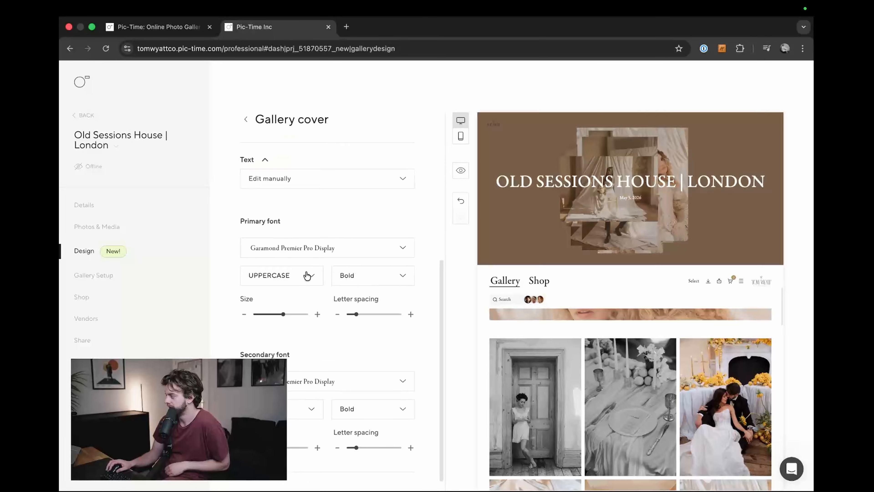
Step: Widen the letter spacing of the cover's primary font to about the middle of its range and reduce its size to near the minimum
{"action": "scroll", "coordinate": [360, 313], "scroll_direction": "down", "scroll_amount": 1}
{"action": "left_click_drag", "start_coordinate": [367, 311], "coordinate": [375, 309]}
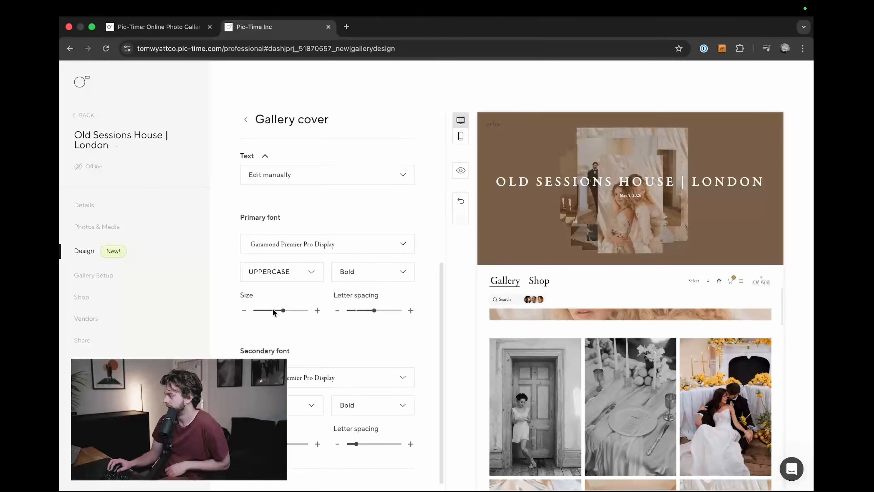
{"action": "left_click_drag", "start_coordinate": [277, 311], "coordinate": [261, 310]}
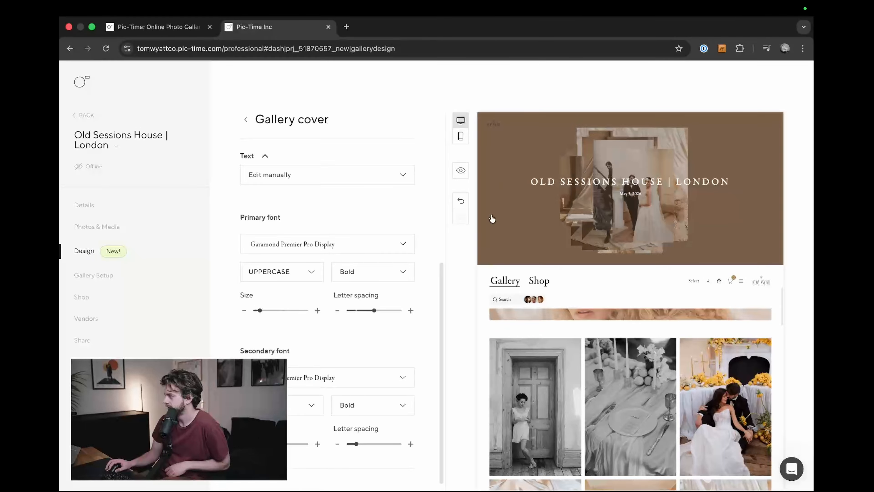
Step: Set the cover's secondary font to TT Norms Pro in Light weight, and check its letter spacing adjustment
{"action": "scroll", "coordinate": [310, 339], "scroll_direction": "down", "scroll_amount": 1}
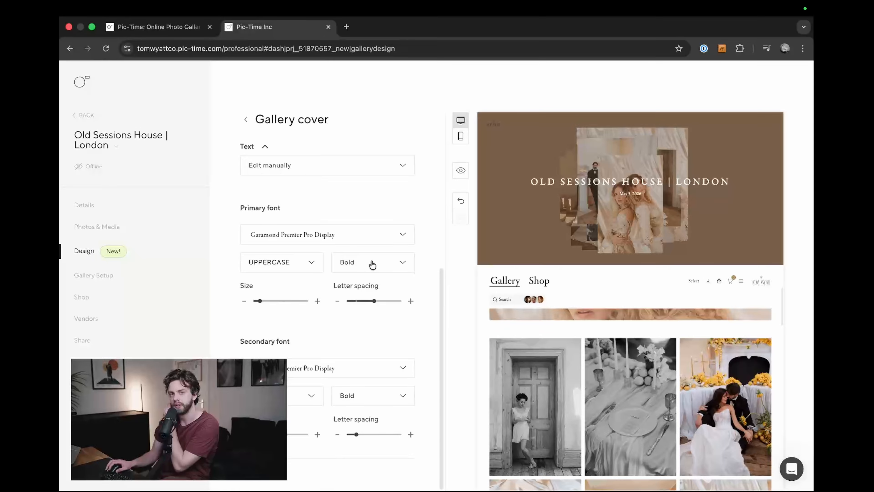
{"action": "left_click", "coordinate": [303, 368]}
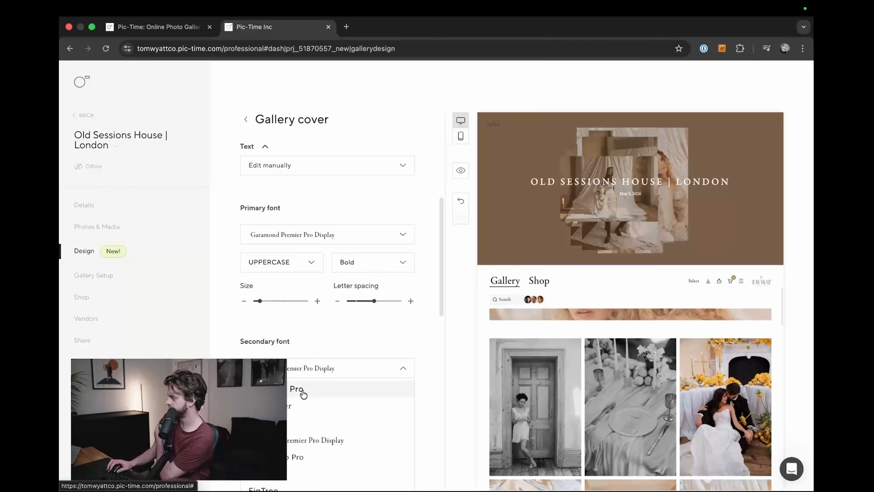
{"action": "left_click", "coordinate": [302, 391]}
{"action": "left_click", "coordinate": [341, 397]}
{"action": "left_click", "coordinate": [361, 416]}
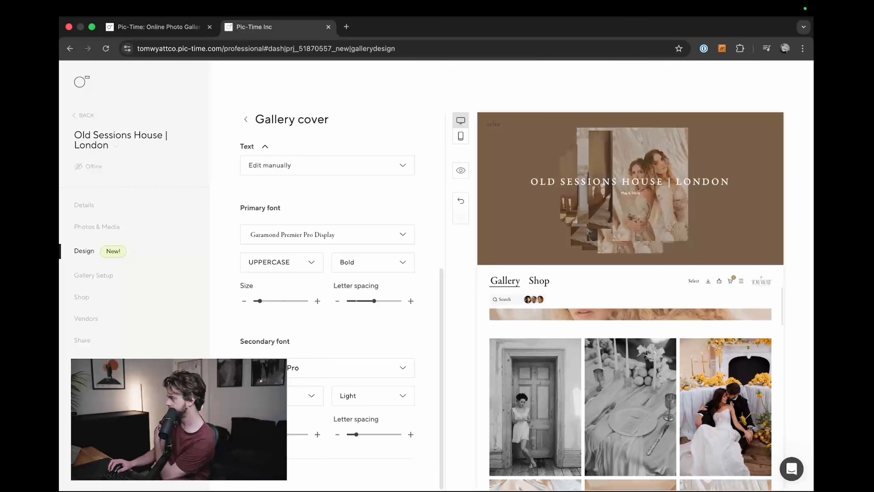
{"action": "left_click_drag", "start_coordinate": [357, 433], "coordinate": [357, 433]}
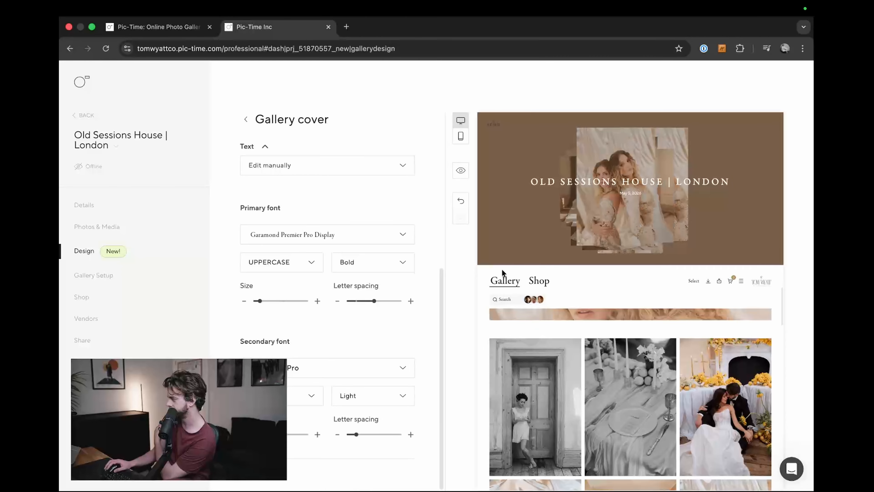
Step: Examine the cover's title and date fonts in the full gallery preview, and close the preview
{"action": "left_click", "coordinate": [461, 170]}
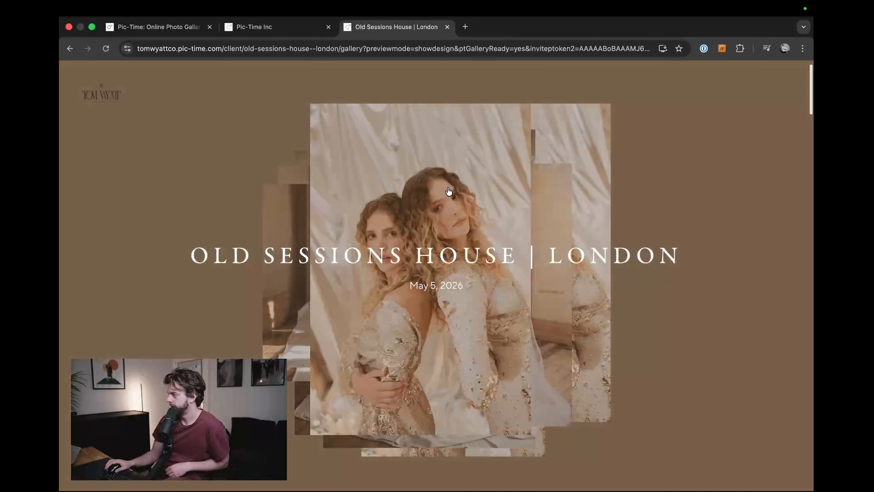
{"action": "left_click_drag", "start_coordinate": [197, 255], "coordinate": [653, 254]}
{"action": "scroll", "coordinate": [652, 254], "scroll_direction": "up", "scroll_amount": 10}
{"action": "left_click_drag", "start_coordinate": [408, 288], "coordinate": [641, 289]}
{"action": "scroll", "coordinate": [488, 268], "scroll_direction": "up", "scroll_amount": 10}
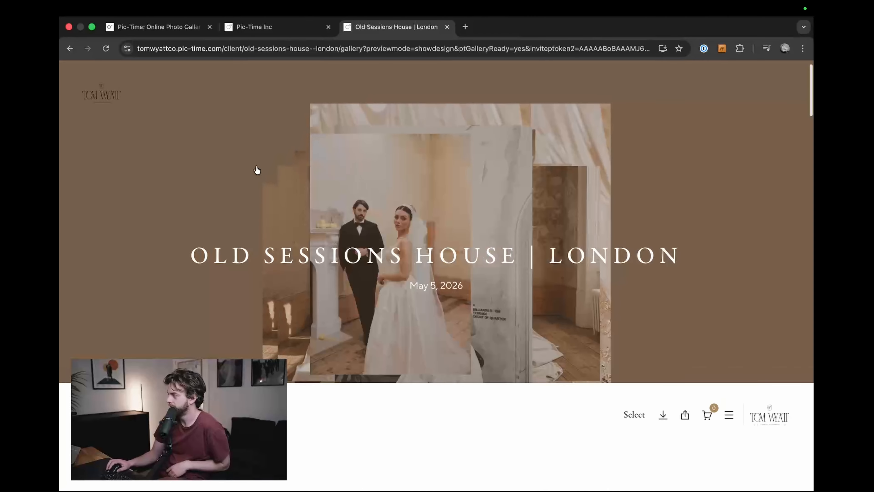
{"action": "left_click", "coordinate": [269, 167]}
{"action": "scroll", "coordinate": [420, 290], "scroll_direction": "down", "scroll_amount": 10}
{"action": "scroll", "coordinate": [379, 313], "scroll_direction": "up", "scroll_amount": 15}
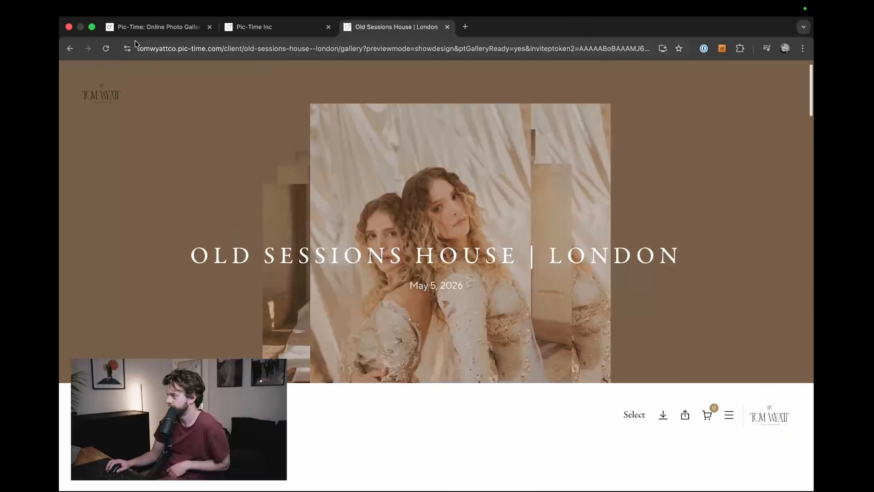
{"action": "left_click", "coordinate": [106, 49]}
{"action": "key", "text": "super+w"}
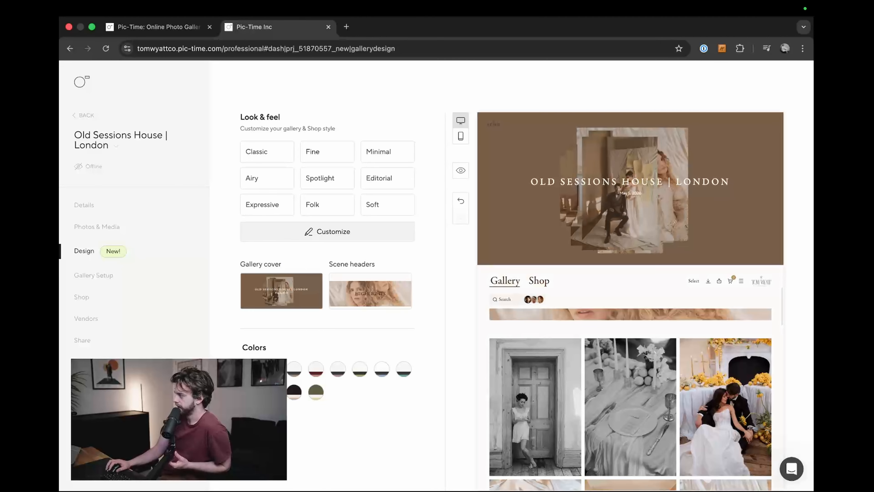
Step: Try a light gallery color palette and set the cover's colors to Gallery colors (with background)
{"action": "left_click", "coordinate": [293, 378]}
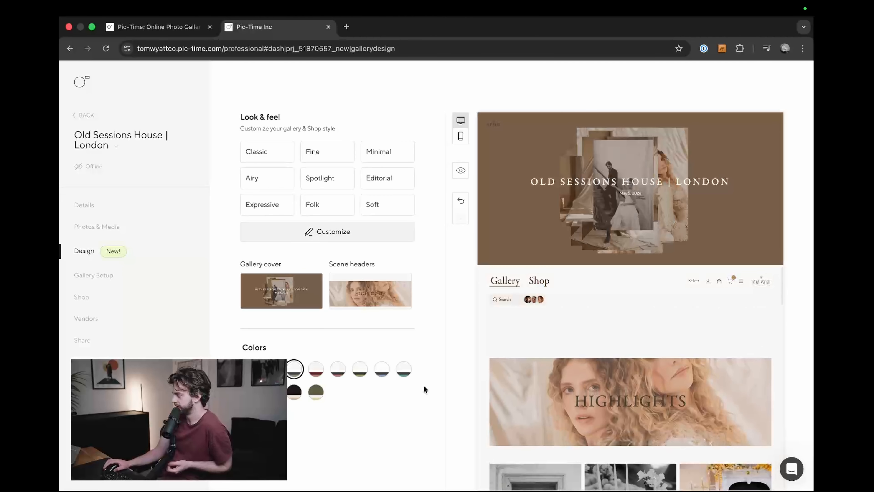
{"action": "left_click", "coordinate": [281, 292]}
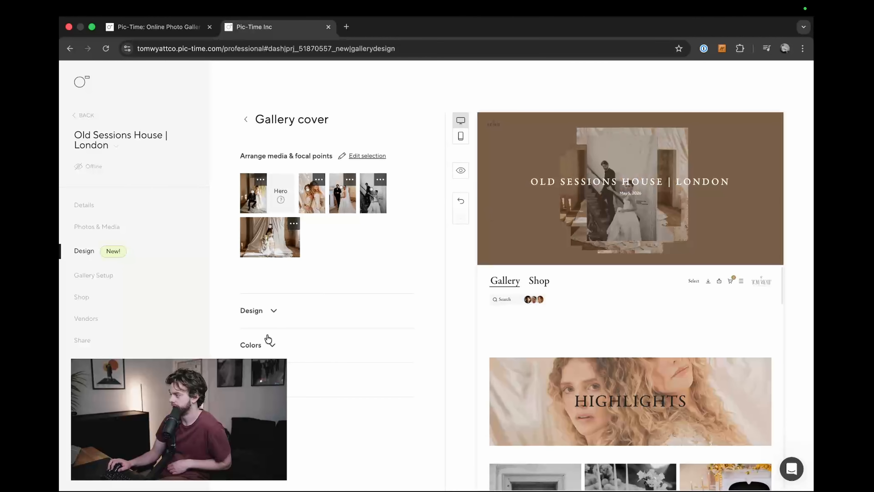
{"action": "left_click", "coordinate": [272, 317]}
{"action": "left_click", "coordinate": [273, 316]}
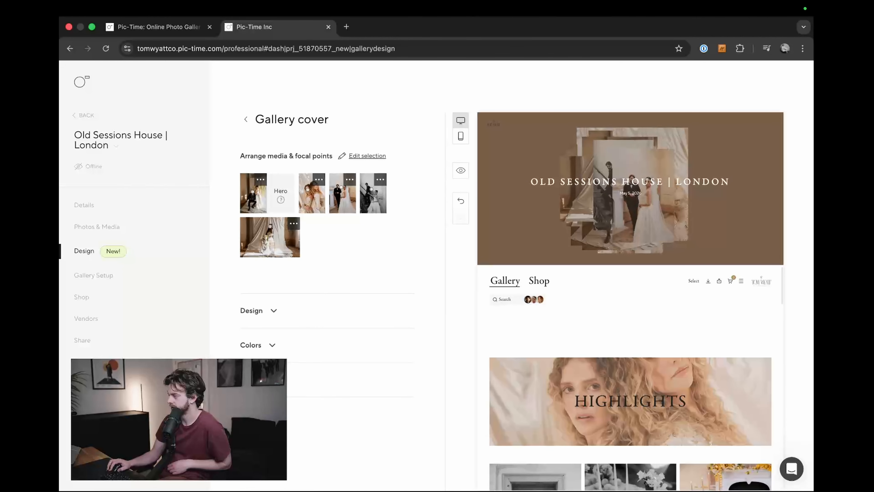
{"action": "left_click", "coordinate": [265, 379]}
{"action": "scroll", "coordinate": [267, 259], "scroll_direction": "down", "scroll_amount": 7}
{"action": "scroll", "coordinate": [267, 260], "scroll_direction": "up", "scroll_amount": 4}
{"action": "left_click", "coordinate": [271, 235]}
{"action": "left_click", "coordinate": [327, 255]}
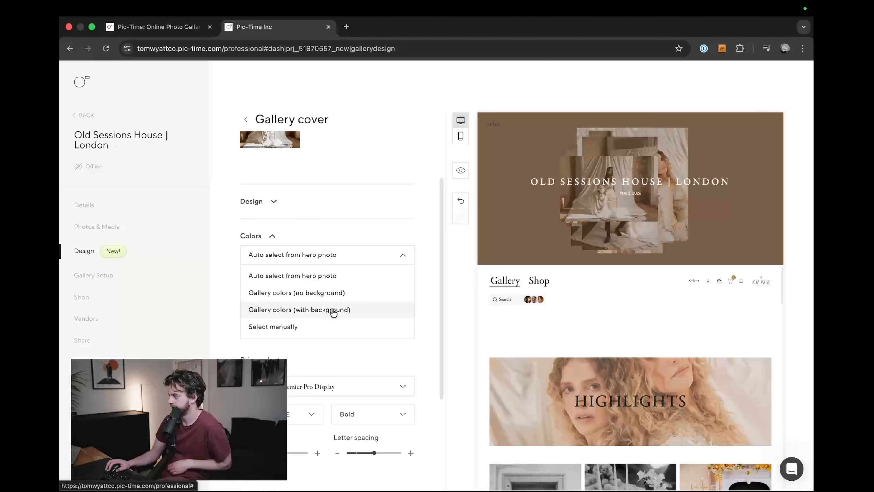
{"action": "left_click", "coordinate": [332, 310]}
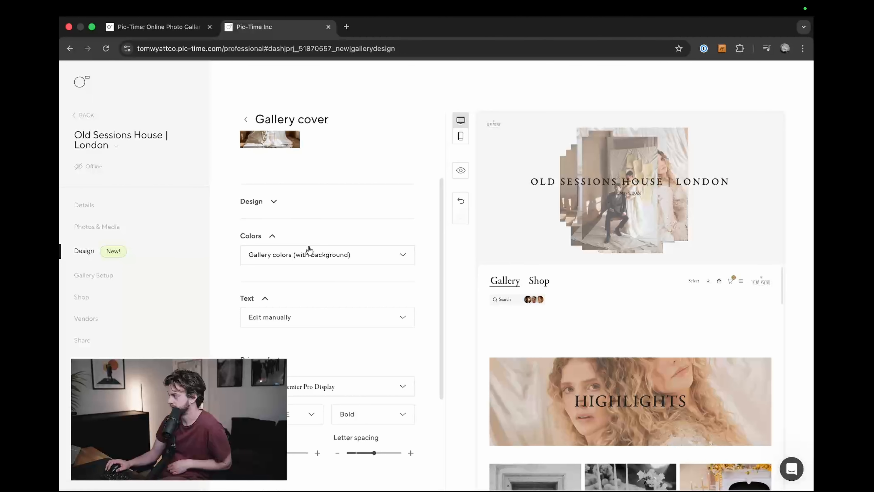
{"action": "scroll", "coordinate": [275, 206], "scroll_direction": "up", "scroll_amount": 3}
{"action": "left_click", "coordinate": [246, 119]}
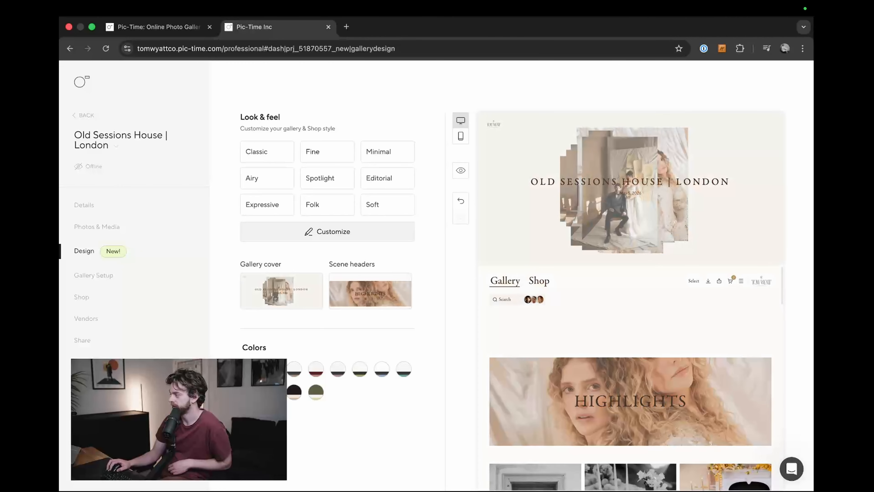
Step: Compare how the olive green palette and the light palettes look with the cover using gallery colors
{"action": "left_click", "coordinate": [314, 397]}
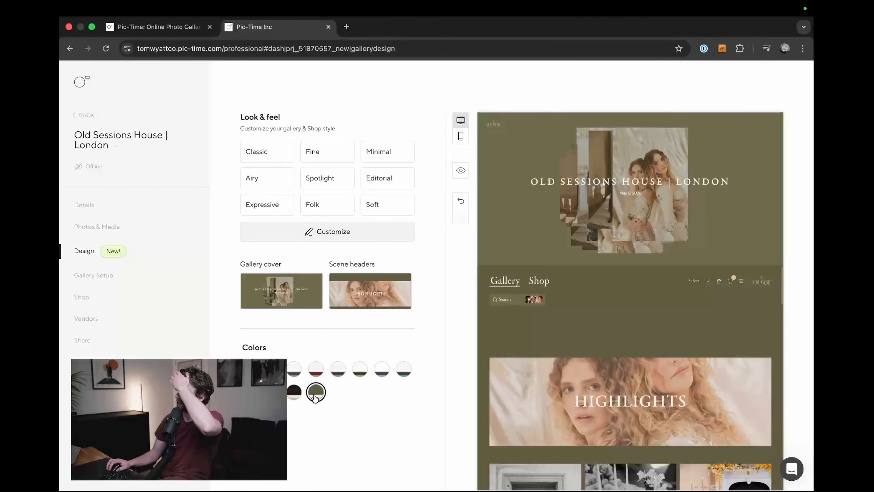
{"action": "left_click", "coordinate": [316, 370]}
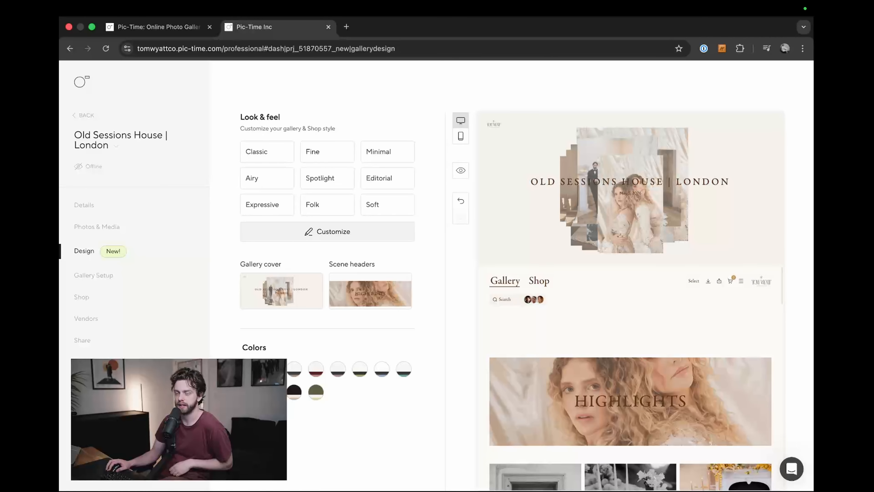
{"action": "left_click", "coordinate": [295, 369]}
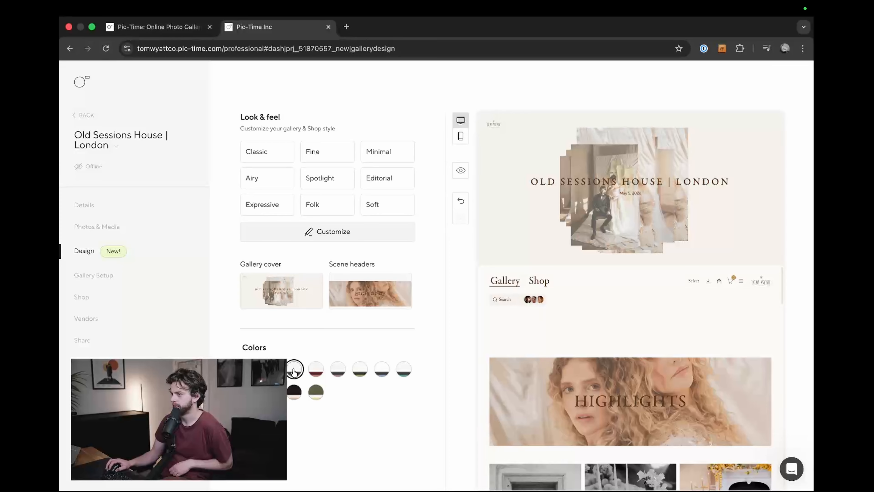
{"action": "left_click", "coordinate": [315, 368]}
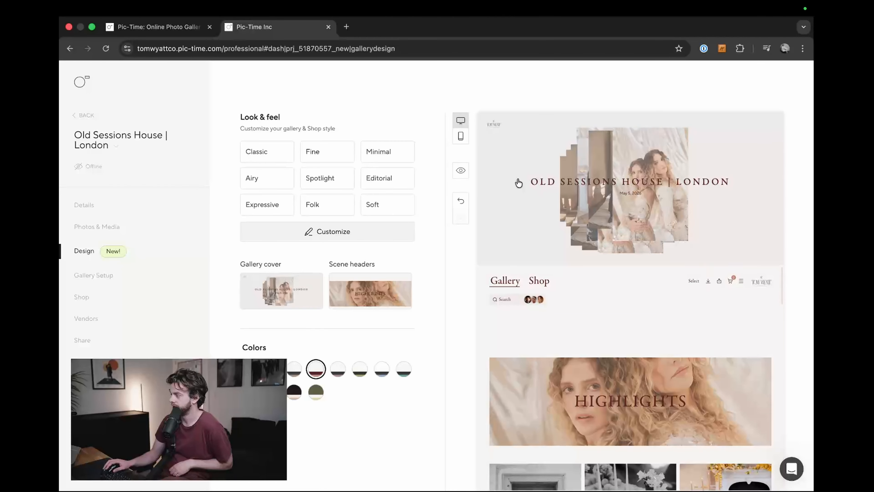
{"action": "left_click", "coordinate": [338, 370]}
{"action": "left_click", "coordinate": [359, 369]}
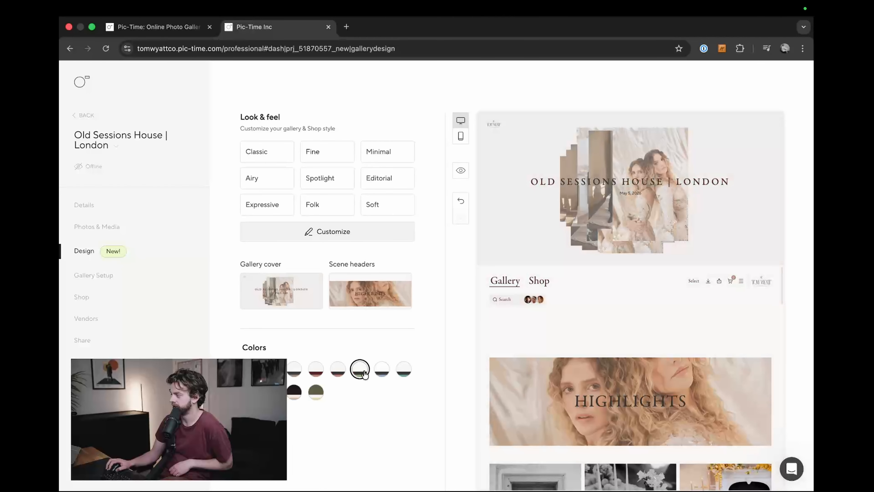
{"action": "left_click", "coordinate": [382, 370]}
{"action": "left_click", "coordinate": [404, 375]}
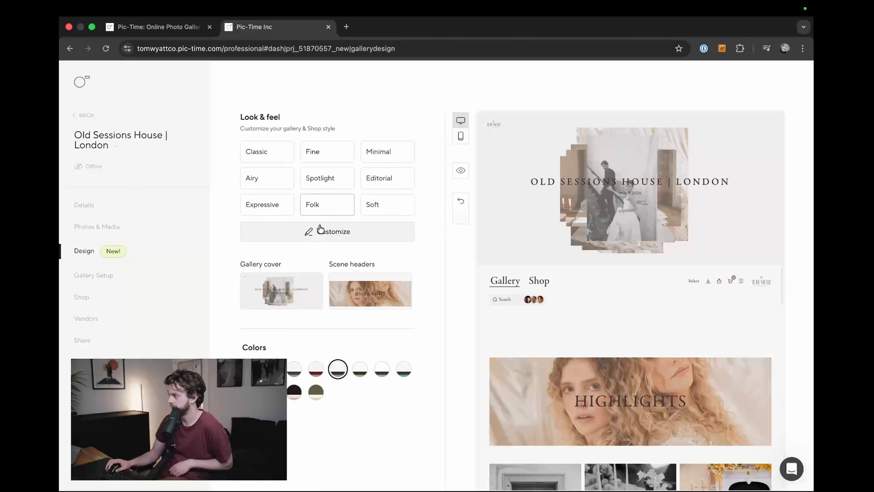
Step: Set the gallery cover's colors back to the hero photo option and return to the gallery's design settings
{"action": "left_click", "coordinate": [274, 290]}
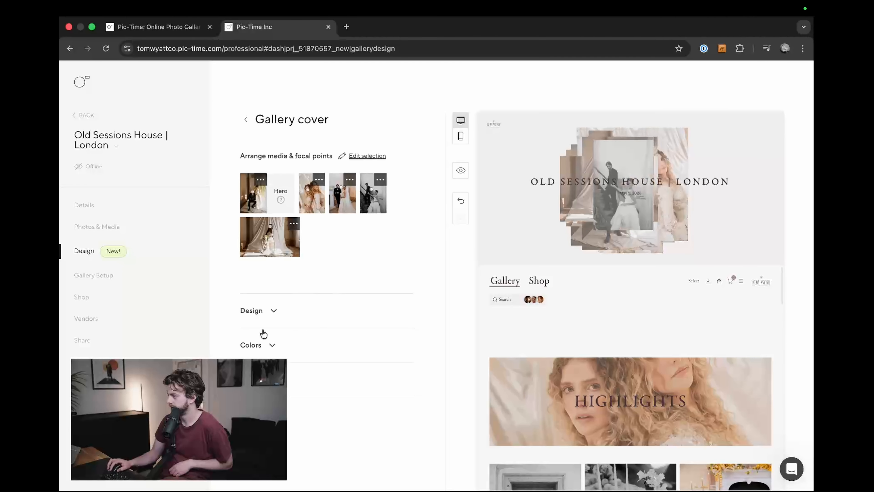
{"action": "left_click", "coordinate": [270, 345]}
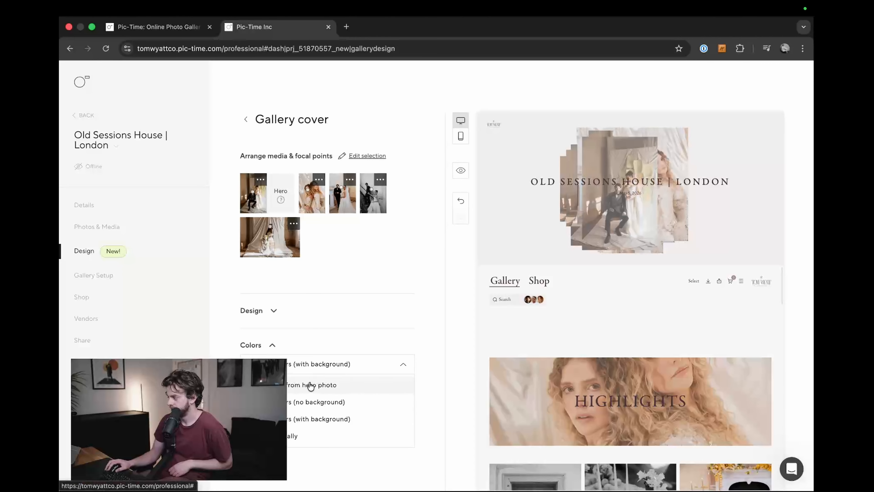
{"action": "left_click", "coordinate": [348, 393]}
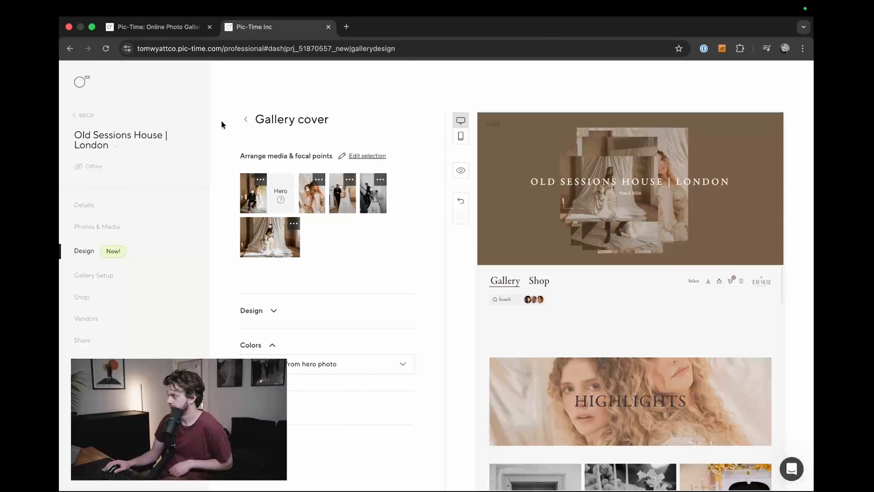
{"action": "left_click", "coordinate": [246, 118]}
Step: Compare the light, black and olive green gallery palettes against the cover that takes its colors from the hero photo
{"action": "left_click", "coordinate": [359, 368]}
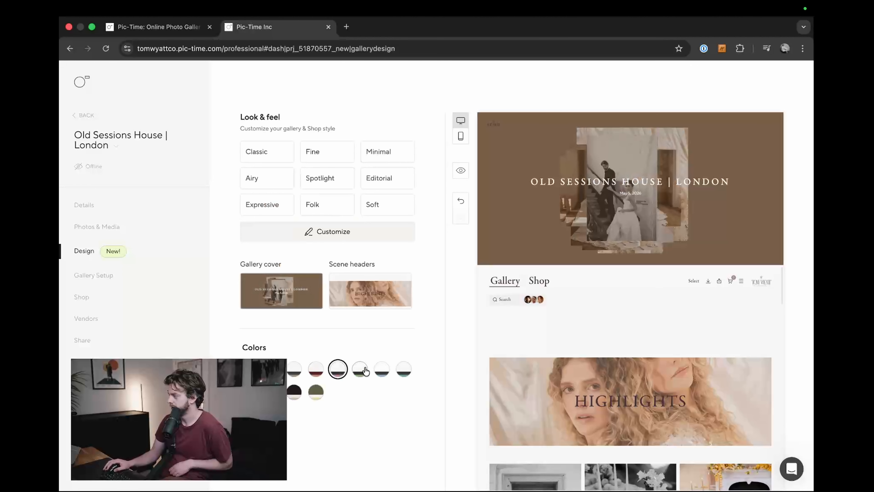
{"action": "left_click", "coordinate": [387, 372]}
{"action": "left_click", "coordinate": [403, 370]}
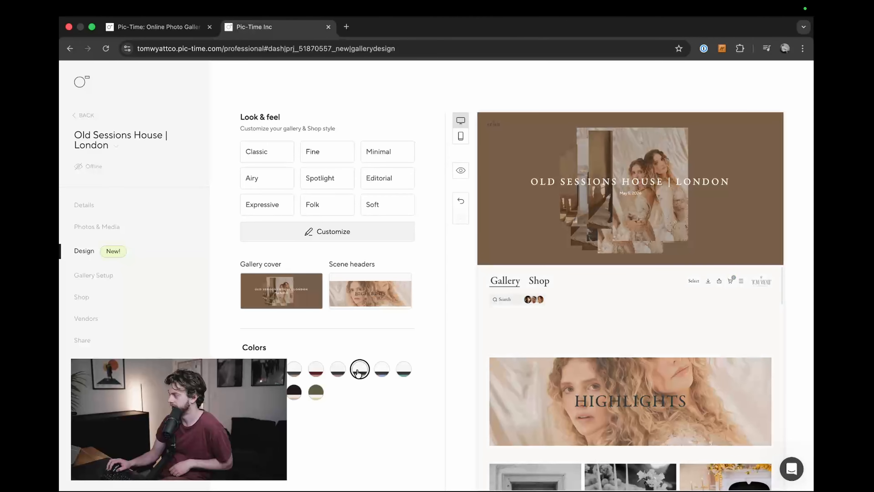
{"action": "left_click", "coordinate": [316, 369]}
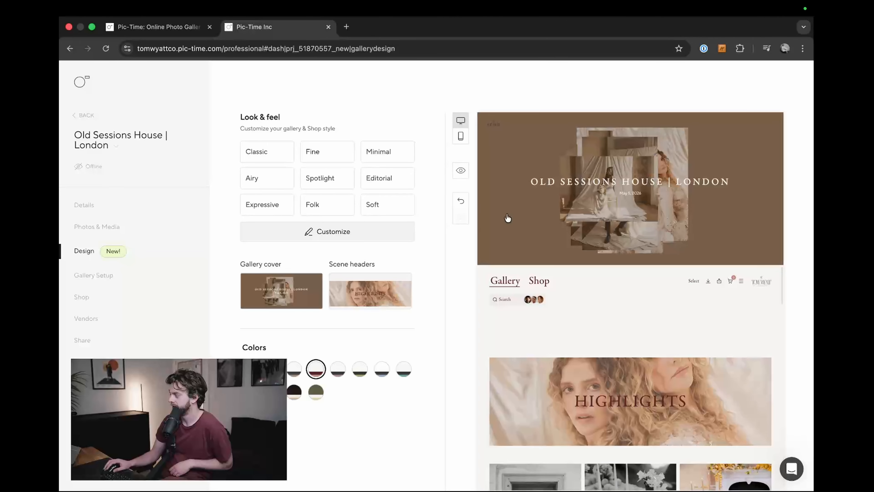
{"action": "left_click", "coordinate": [383, 371]}
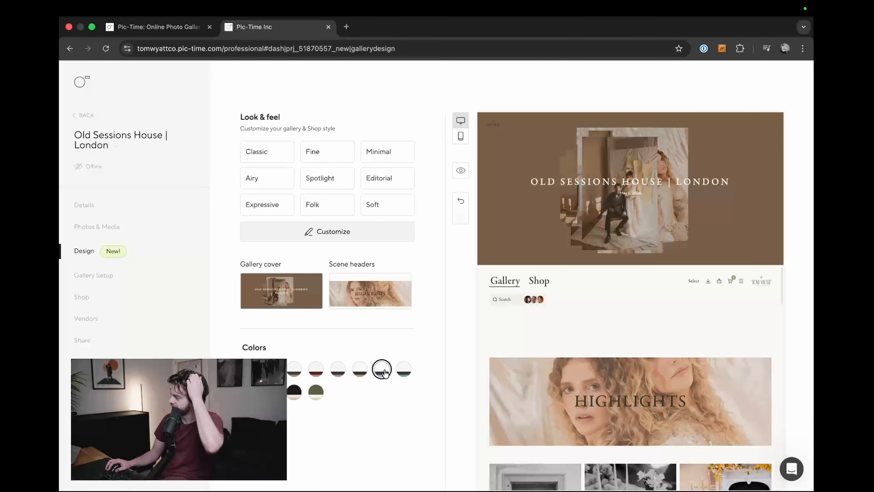
{"action": "left_click", "coordinate": [405, 370]}
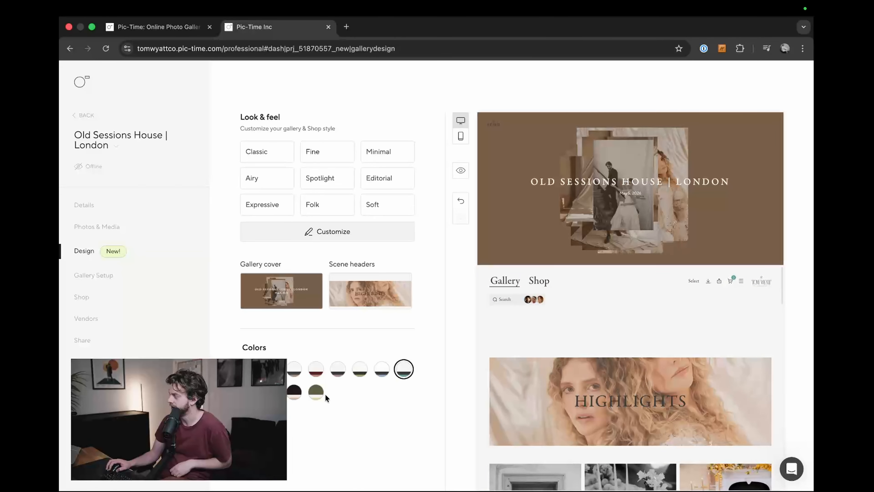
{"action": "left_click", "coordinate": [294, 391]}
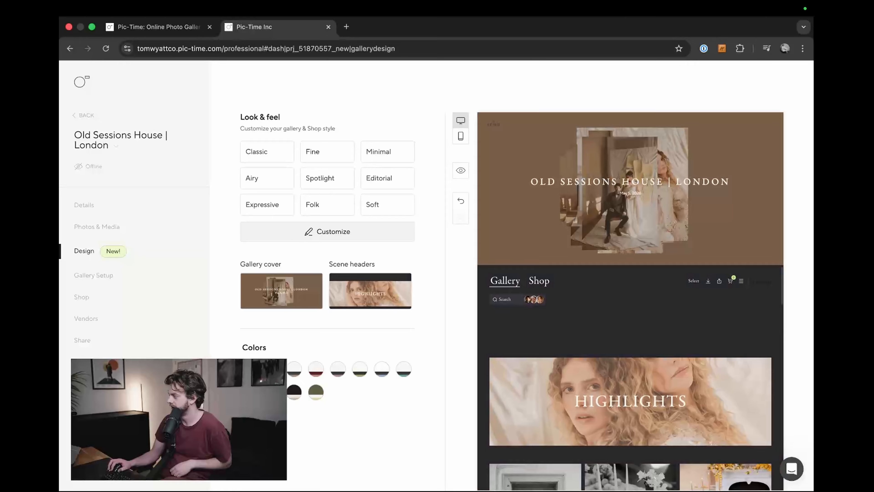
{"action": "left_click", "coordinate": [403, 370]}
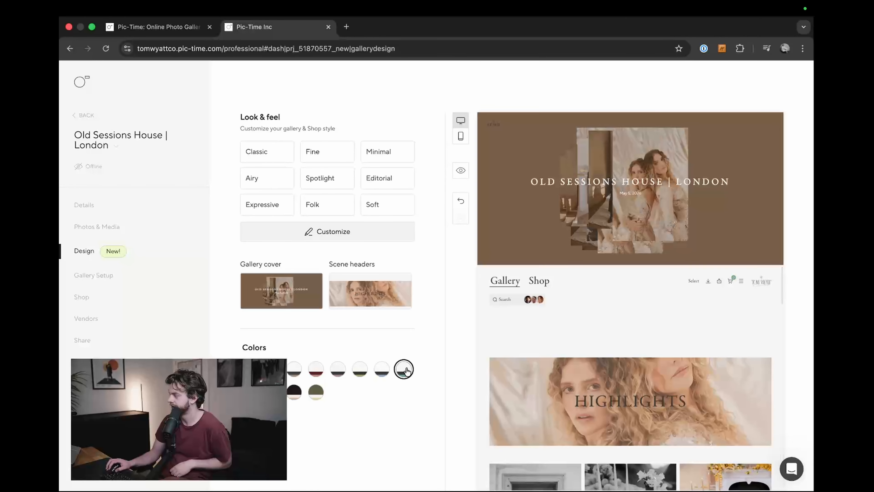
{"action": "left_click", "coordinate": [316, 370]}
{"action": "left_click", "coordinate": [337, 370]}
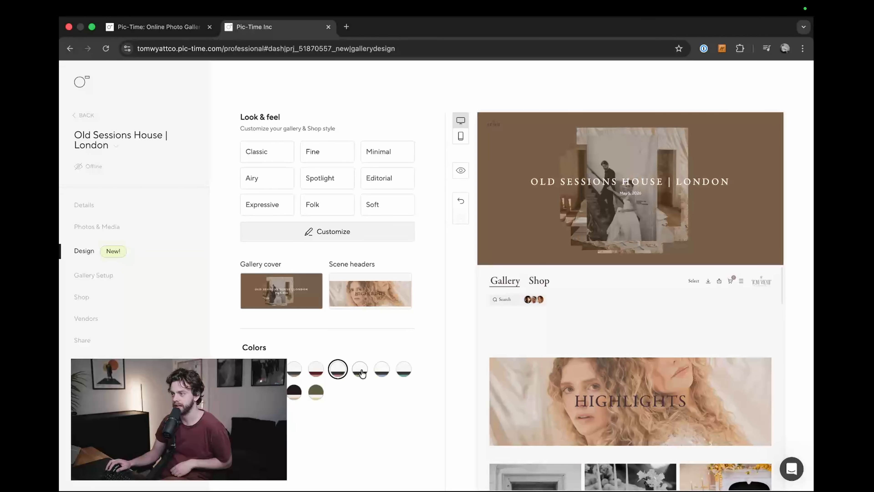
{"action": "left_click", "coordinate": [363, 372]}
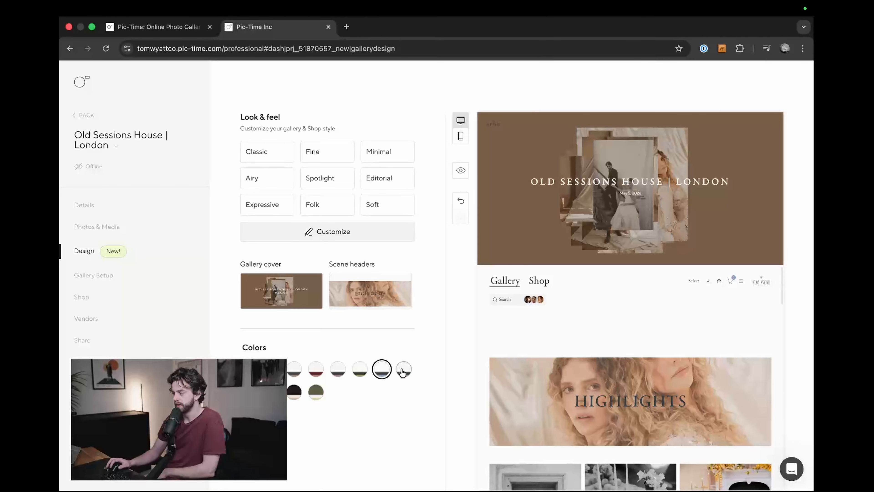
{"action": "left_click", "coordinate": [294, 399]}
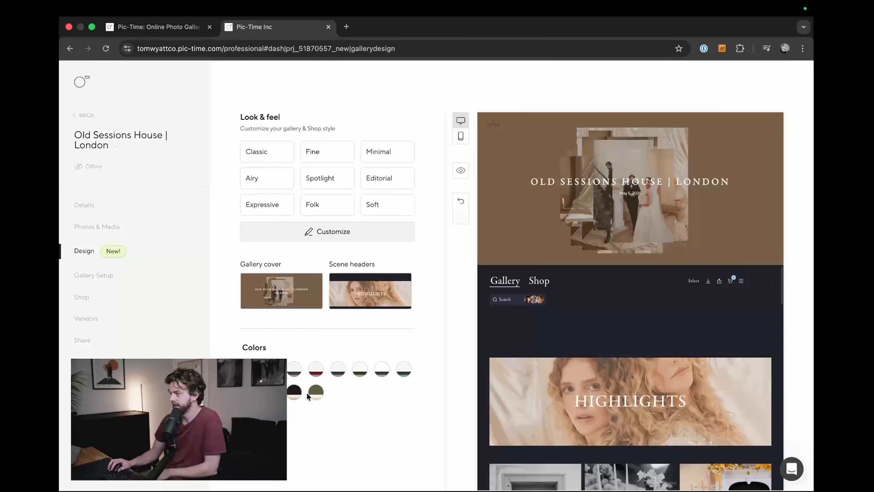
{"action": "left_click", "coordinate": [316, 395]}
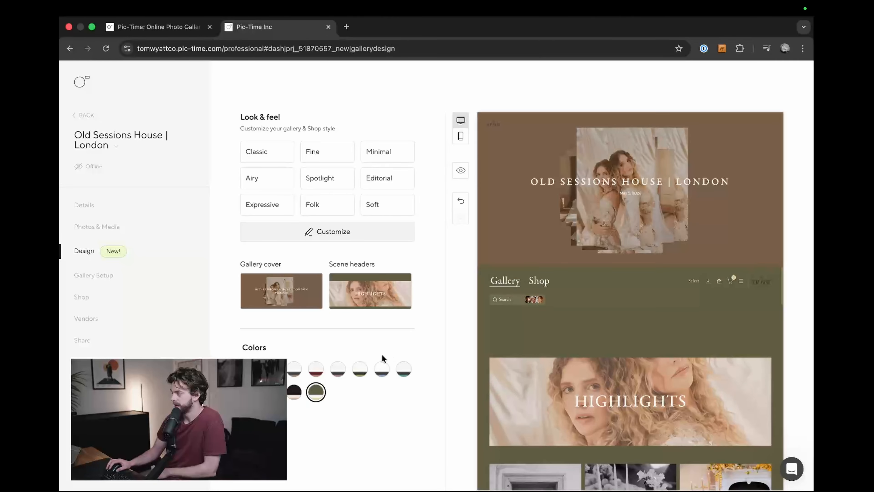
{"action": "left_click", "coordinate": [403, 369]}
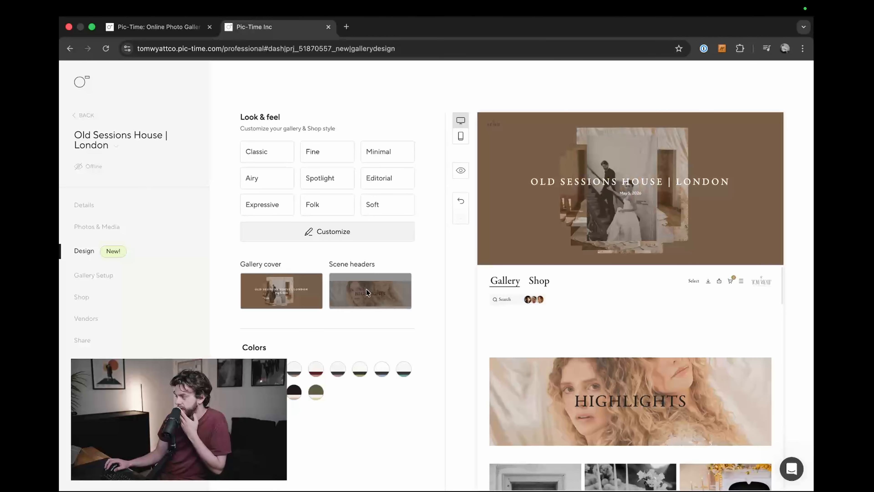
Step: Put the photo of the two women first for the Highlights scene header, and check the header photo picker without changing its selection
{"action": "left_click", "coordinate": [369, 283]}
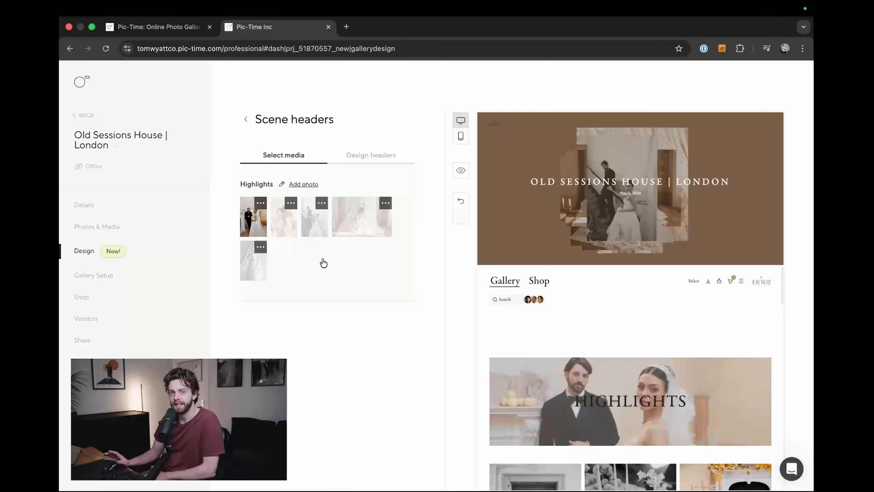
{"action": "left_click_drag", "start_coordinate": [292, 225], "coordinate": [256, 219]}
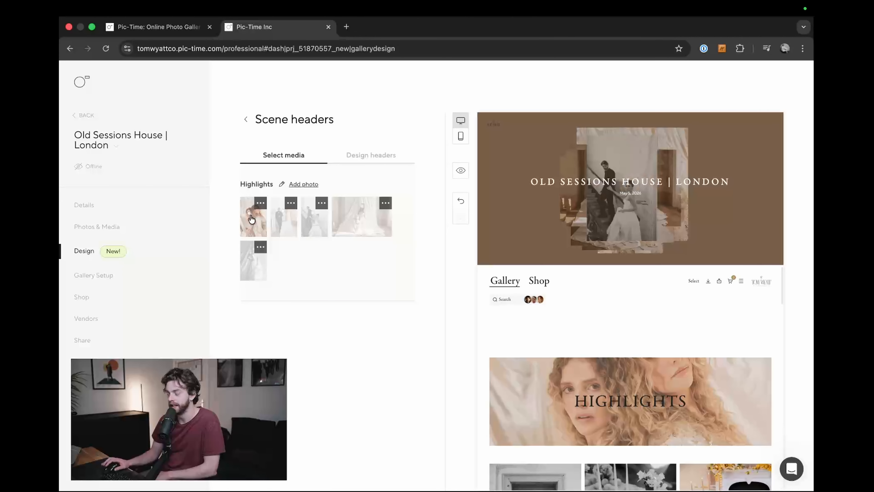
{"action": "left_click", "coordinate": [303, 184]}
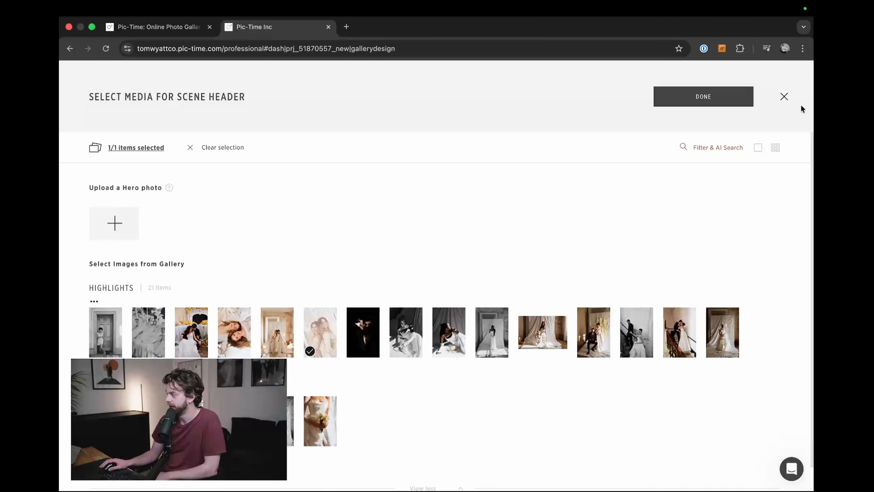
{"action": "left_click", "coordinate": [784, 96]}
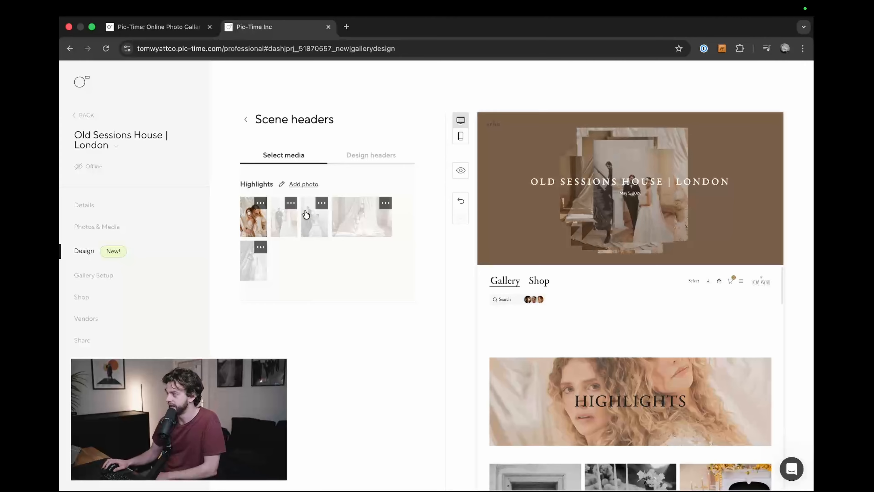
Step: Try the first scene header designs, from the small centered title to the tinted banner with a centered photo, previewing the last one in the gallery
{"action": "left_click", "coordinate": [358, 156]}
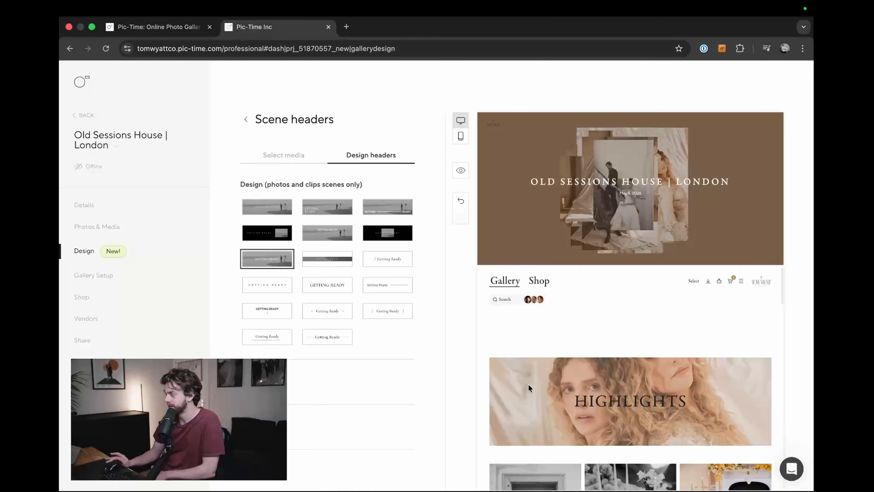
{"action": "left_click", "coordinate": [265, 208]}
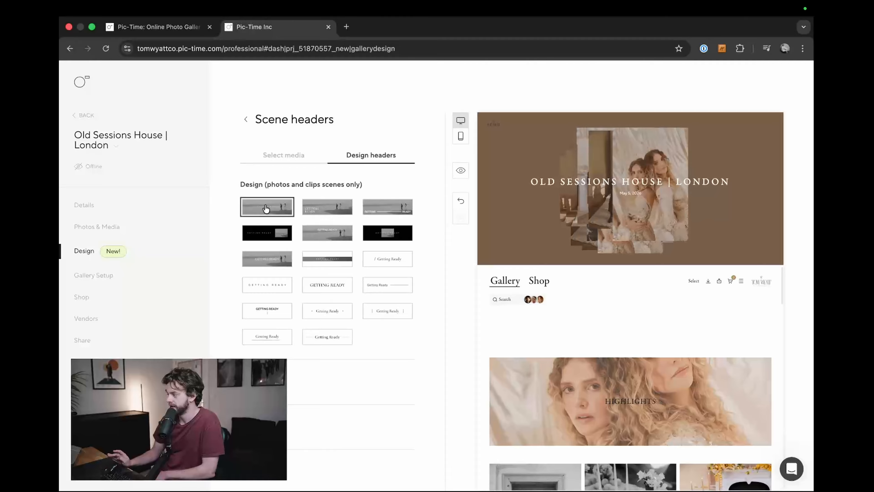
{"action": "left_click", "coordinate": [324, 208]}
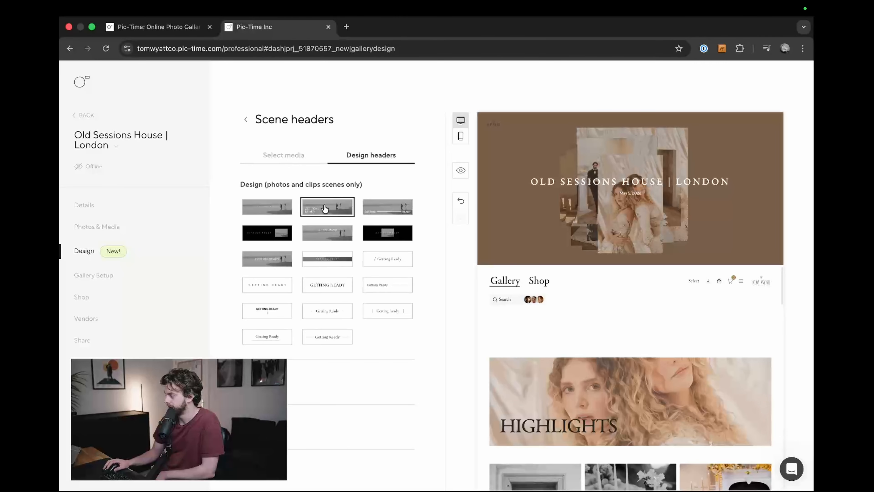
{"action": "left_click", "coordinate": [392, 210]}
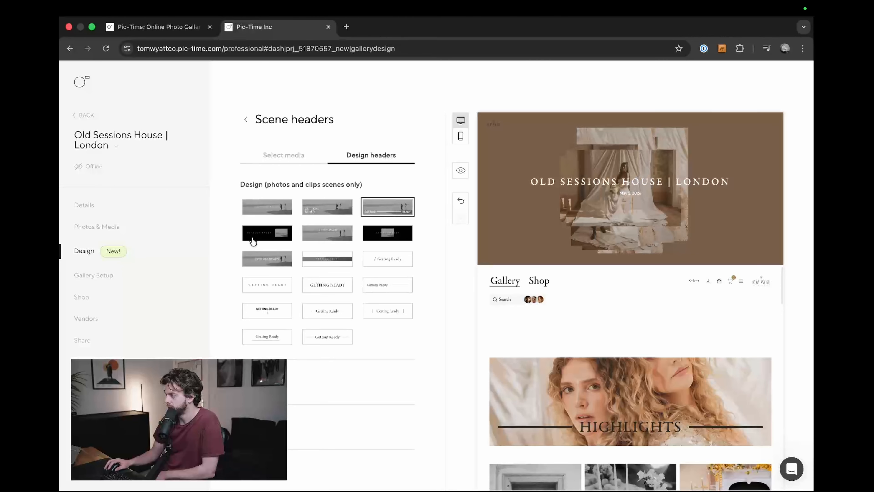
{"action": "left_click", "coordinate": [254, 240]}
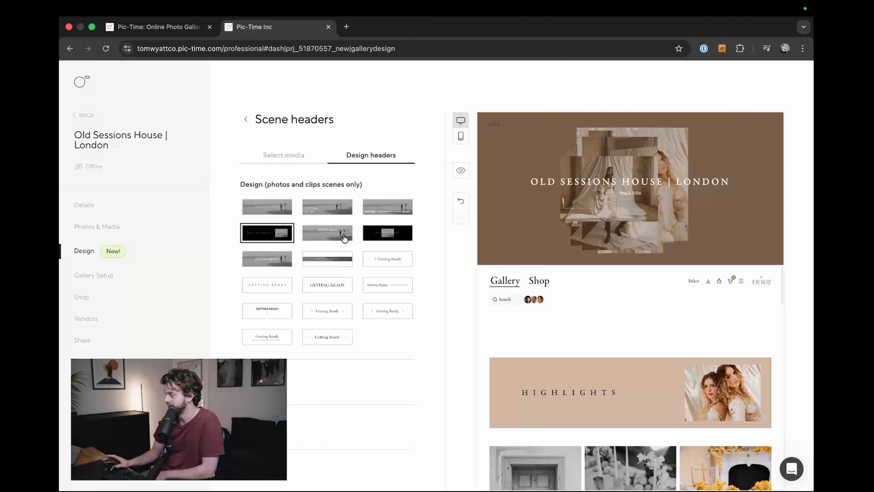
{"action": "left_click", "coordinate": [387, 233]}
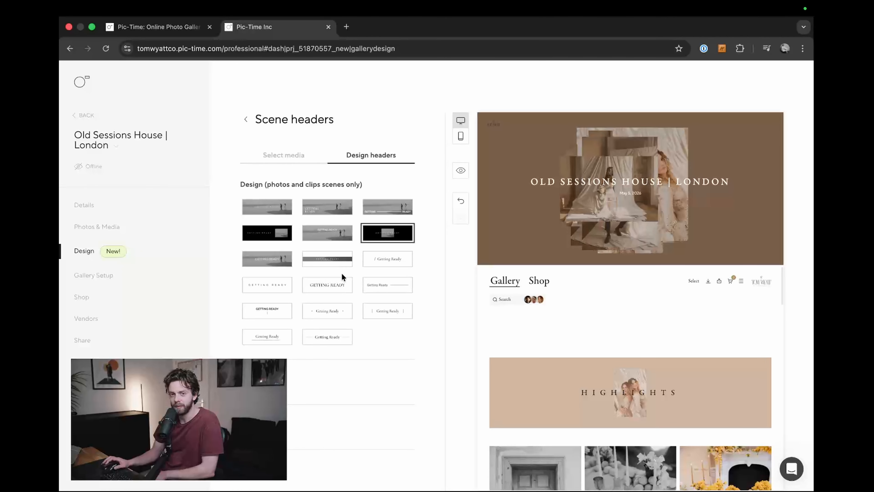
{"action": "left_click", "coordinate": [460, 170]}
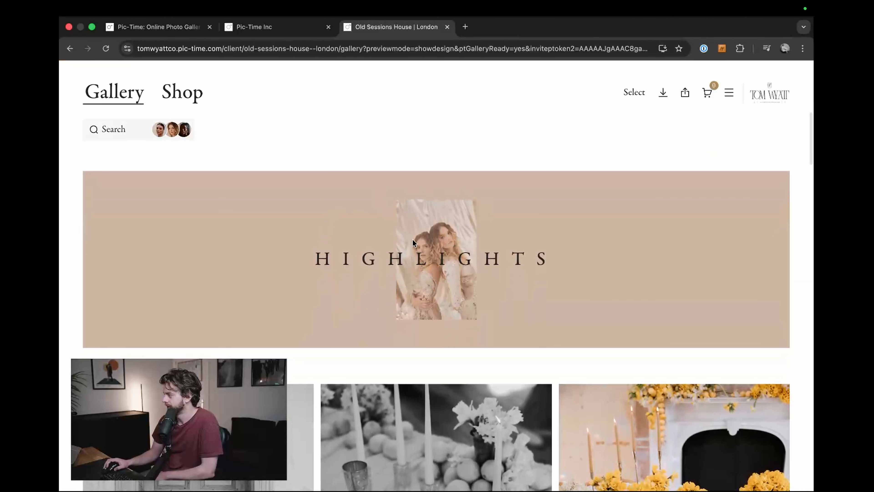
{"action": "left_click", "coordinate": [447, 27]}
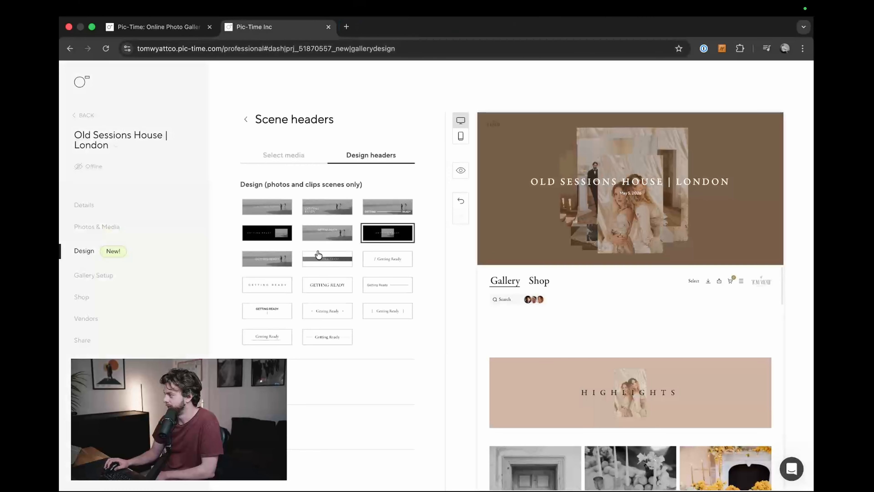
Step: Try the full-width photo header with a small title and the narrow photo strip header, and preview the strip in the gallery
{"action": "left_click", "coordinate": [267, 207]}
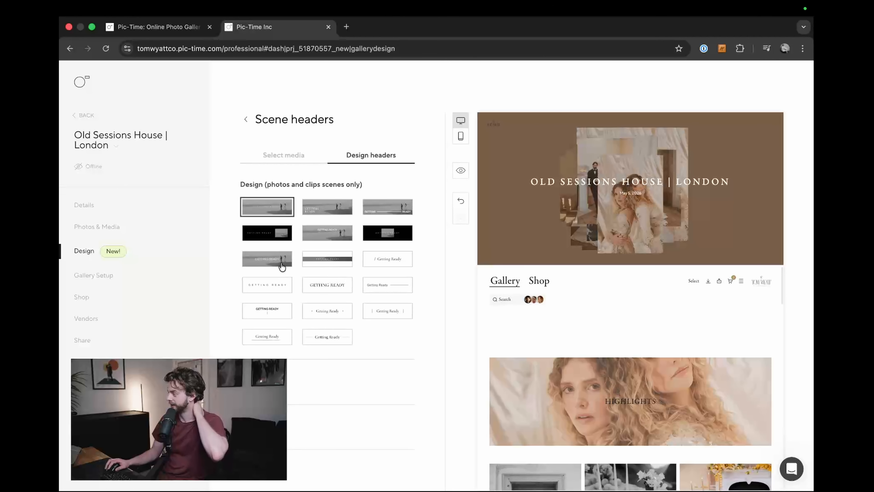
{"action": "left_click", "coordinate": [304, 262]}
{"action": "left_click", "coordinate": [461, 171]}
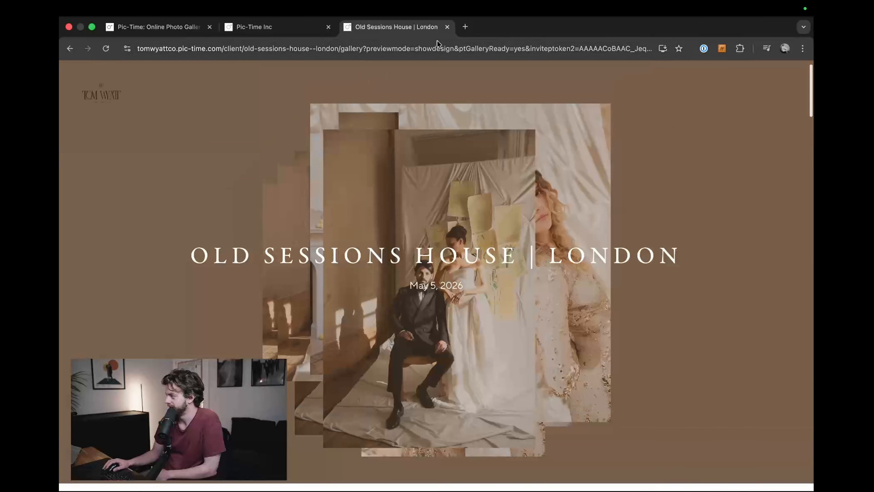
{"action": "left_click", "coordinate": [446, 27]}
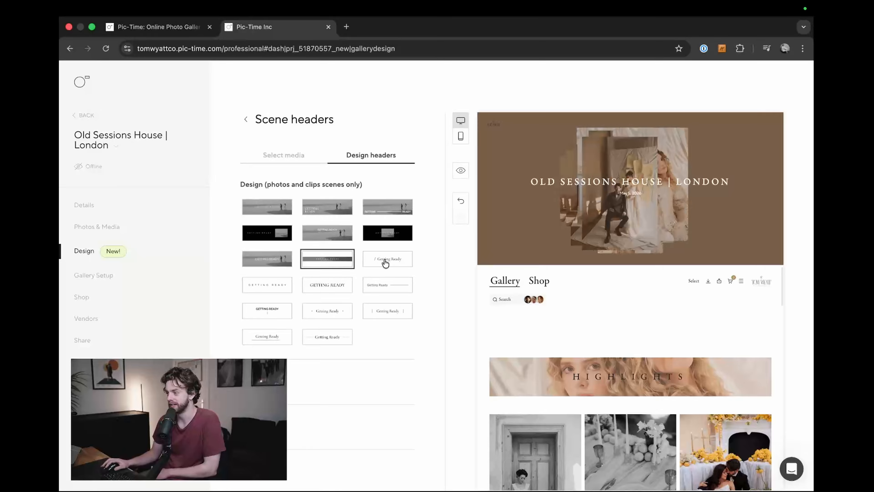
Step: Try the text-only scene header designs, including spaced capitals, a trailing line, side dots, and lines on both sides of the title
{"action": "left_click", "coordinate": [390, 266]}
{"action": "left_click", "coordinate": [262, 290]}
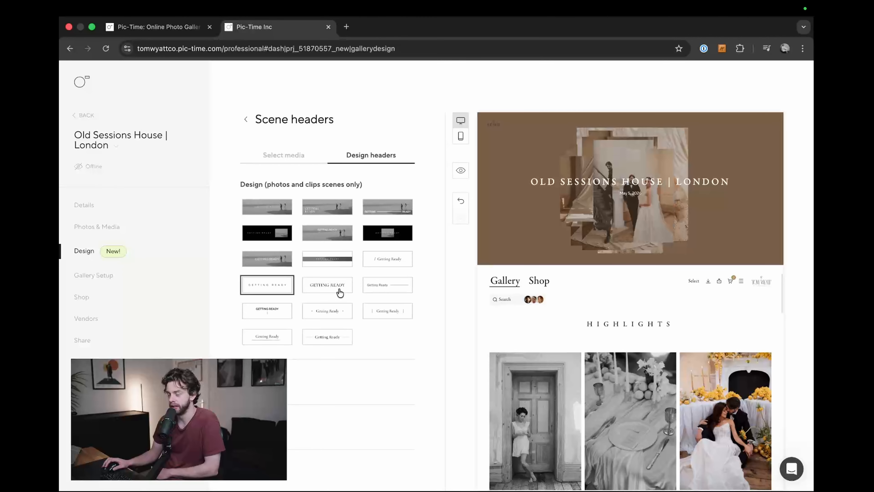
{"action": "left_click", "coordinate": [340, 291]}
{"action": "left_click", "coordinate": [390, 291]}
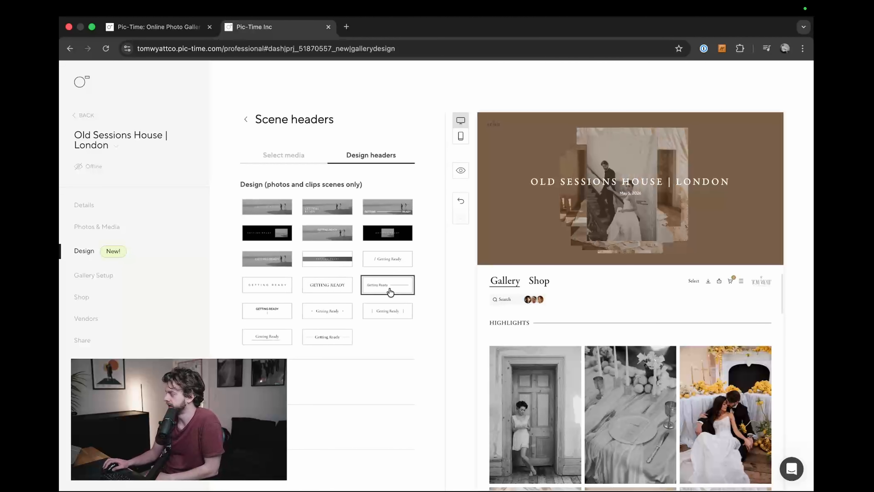
{"action": "left_click", "coordinate": [268, 313]}
{"action": "left_click", "coordinate": [320, 314]}
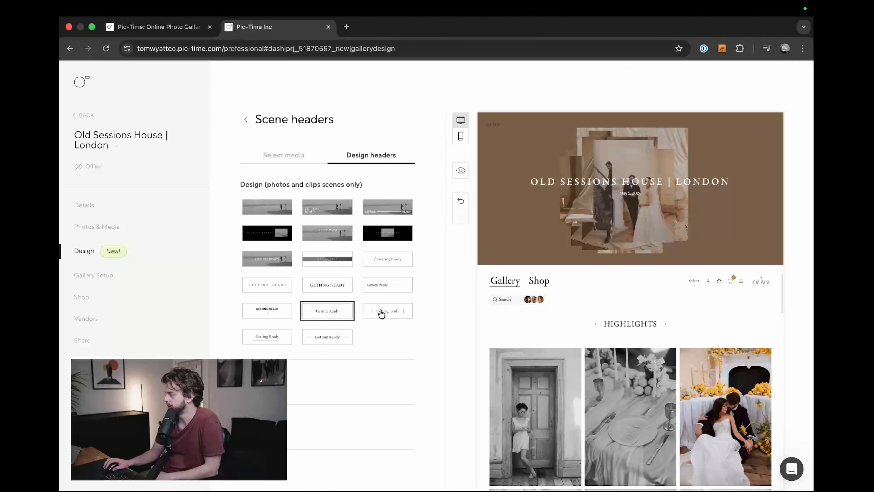
{"action": "left_click", "coordinate": [267, 337]}
{"action": "left_click", "coordinate": [322, 337]}
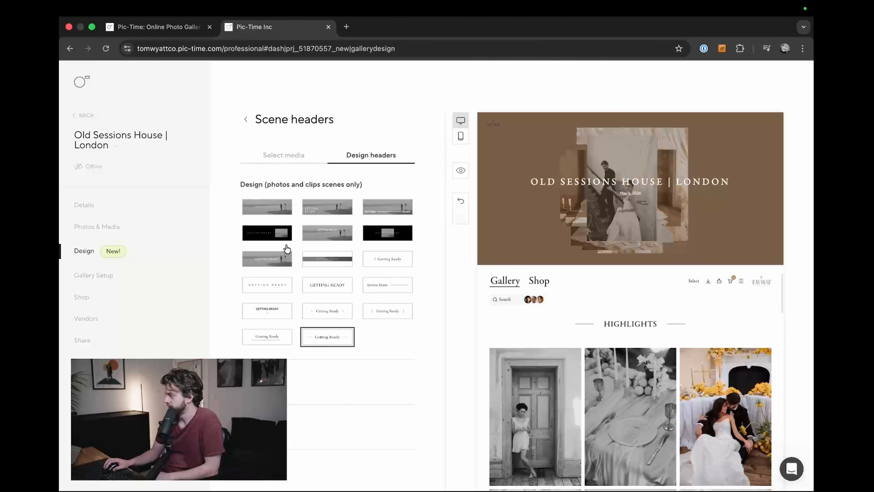
Step: Apply the full-width photo header design with the small centered title to the scene headers and open a gallery preview
{"action": "left_click", "coordinate": [275, 208]}
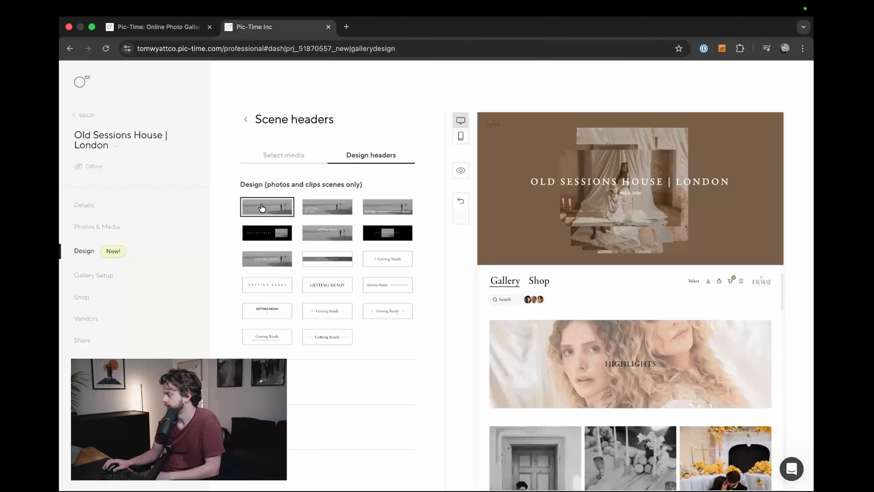
{"action": "left_click", "coordinate": [273, 259]}
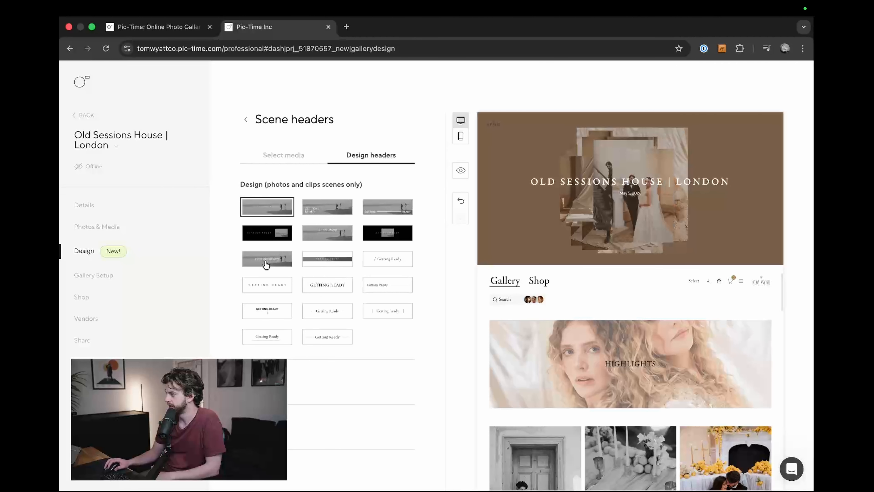
{"action": "left_click", "coordinate": [266, 264]}
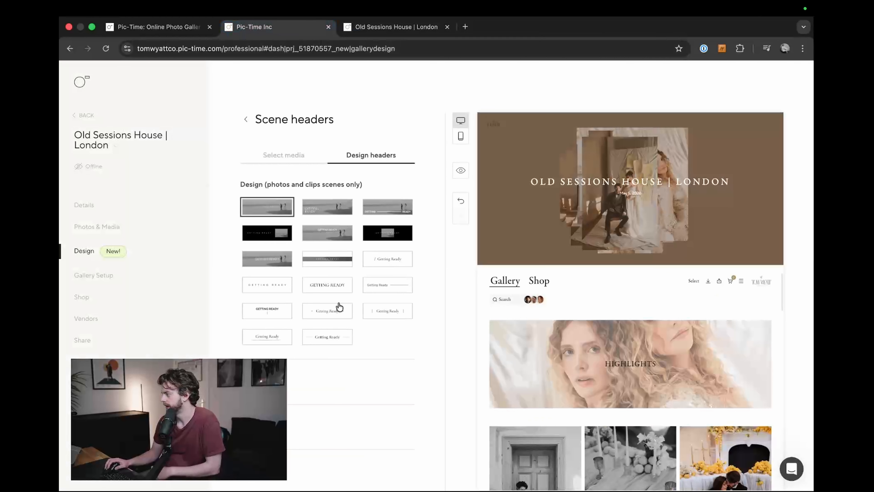
Step: Change the scene header title font to the first sans-serif Pro font in the list and check the Highlights header in a gallery preview
{"action": "scroll", "coordinate": [302, 371], "scroll_direction": "down", "scroll_amount": 5}
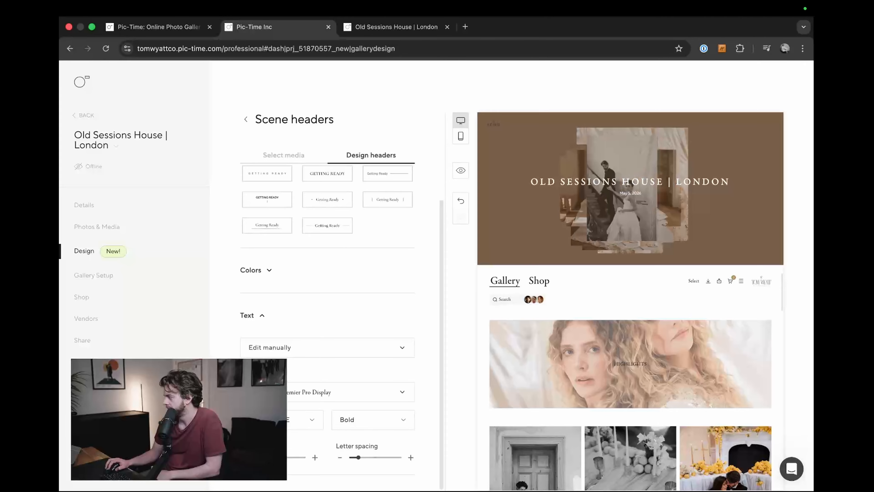
{"action": "left_click", "coordinate": [345, 399]}
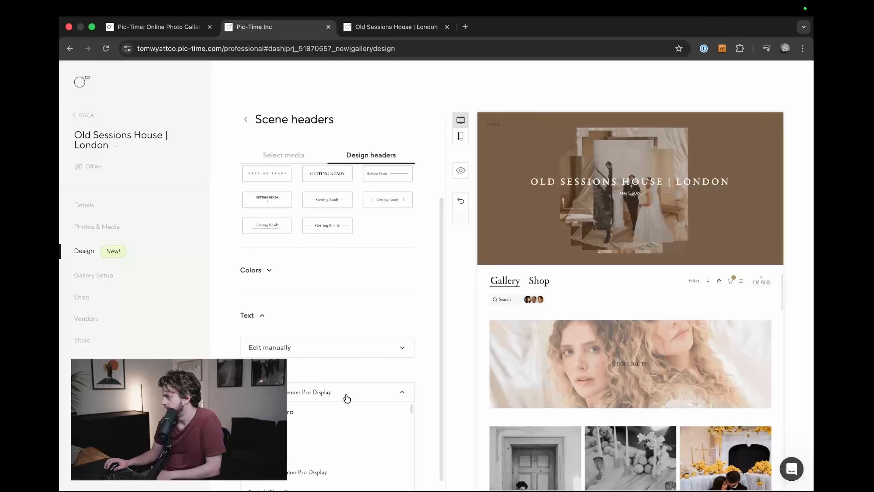
{"action": "left_click", "coordinate": [334, 411]}
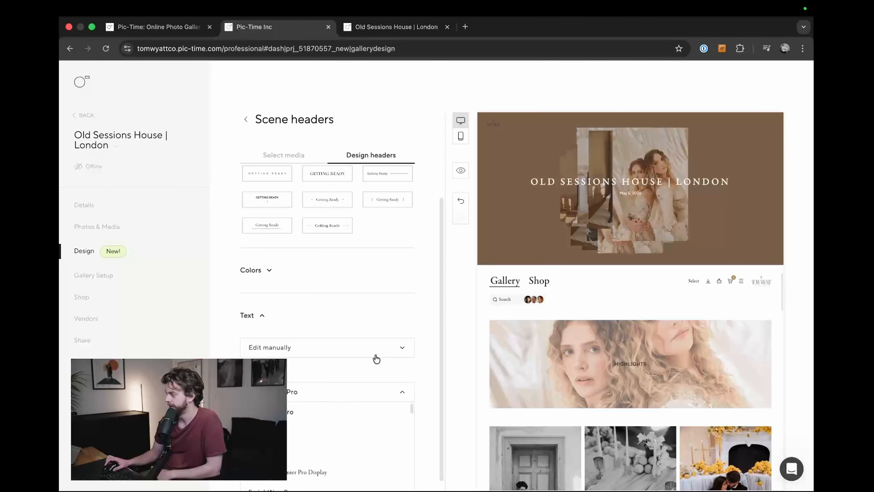
{"action": "left_click", "coordinate": [461, 170]}
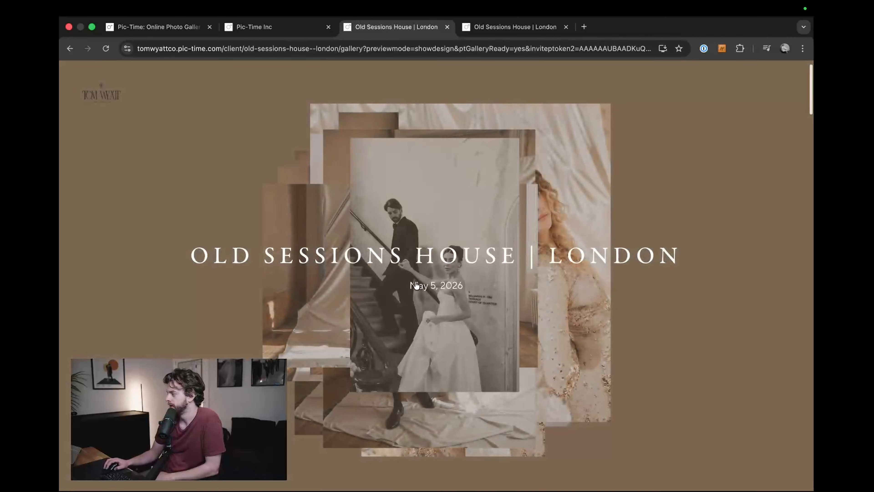
{"action": "scroll", "coordinate": [434, 226], "scroll_direction": "down", "scroll_amount": 5}
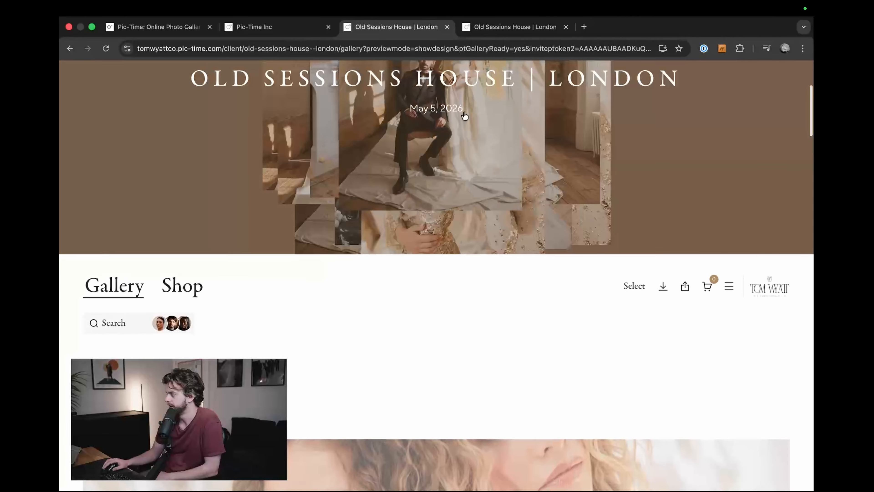
{"action": "scroll", "coordinate": [434, 223], "scroll_direction": "down", "scroll_amount": 5}
Step: Compare the header title in the preview with the design settings and set the title's font weight to Light
{"action": "left_click", "coordinate": [292, 27]}
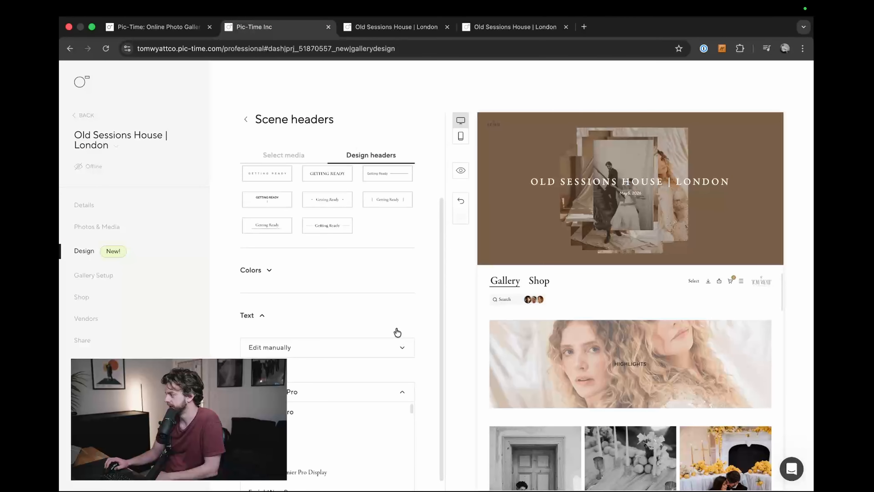
{"action": "left_click", "coordinate": [380, 29]}
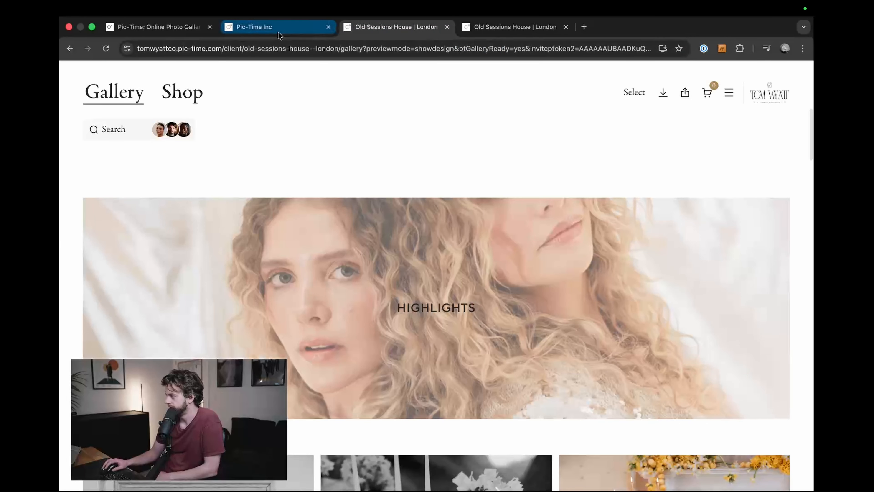
{"action": "left_click", "coordinate": [261, 27]}
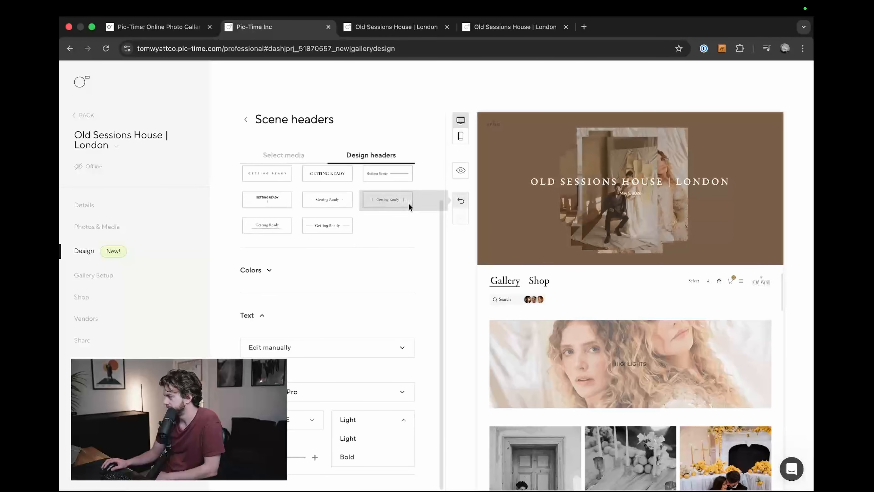
Step: Try the manual and no-background color options for the scene headers, and return the colors to the from-photo option
{"action": "scroll", "coordinate": [409, 202], "scroll_direction": "up", "scroll_amount": 3}
{"action": "scroll", "coordinate": [330, 358], "scroll_direction": "down", "scroll_amount": 1}
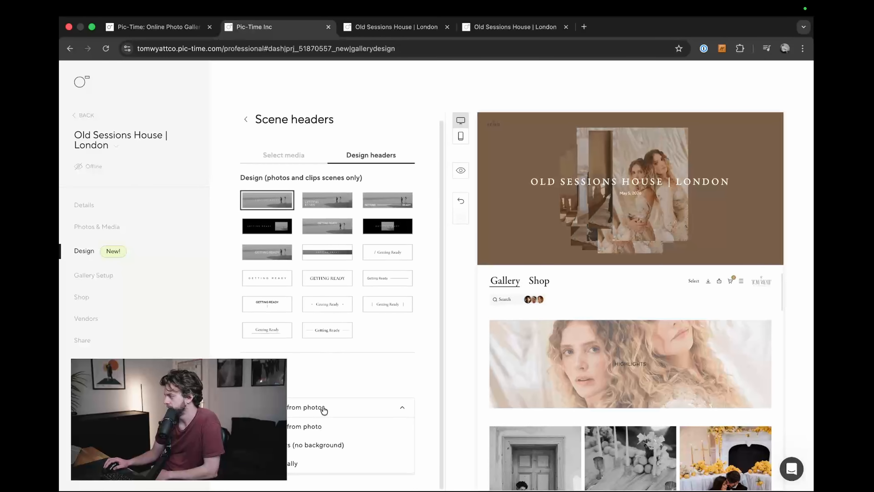
{"action": "left_click", "coordinate": [295, 463]}
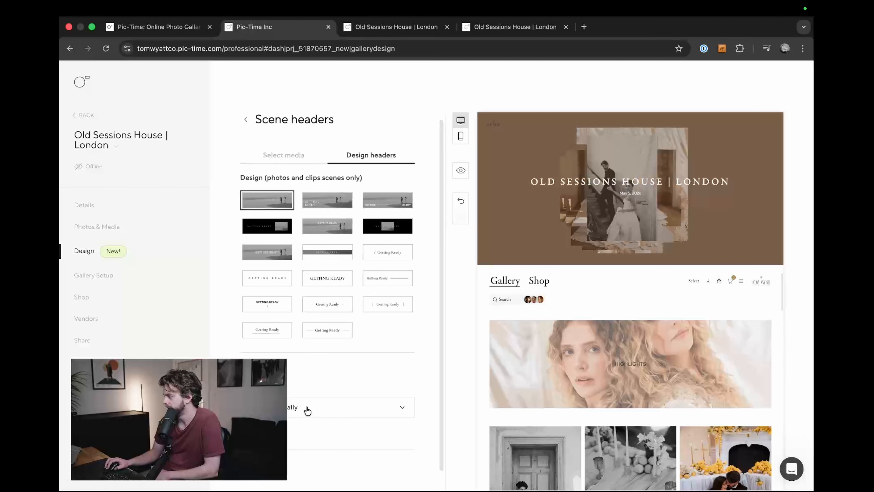
{"action": "scroll", "coordinate": [296, 463], "scroll_direction": "down", "scroll_amount": 1}
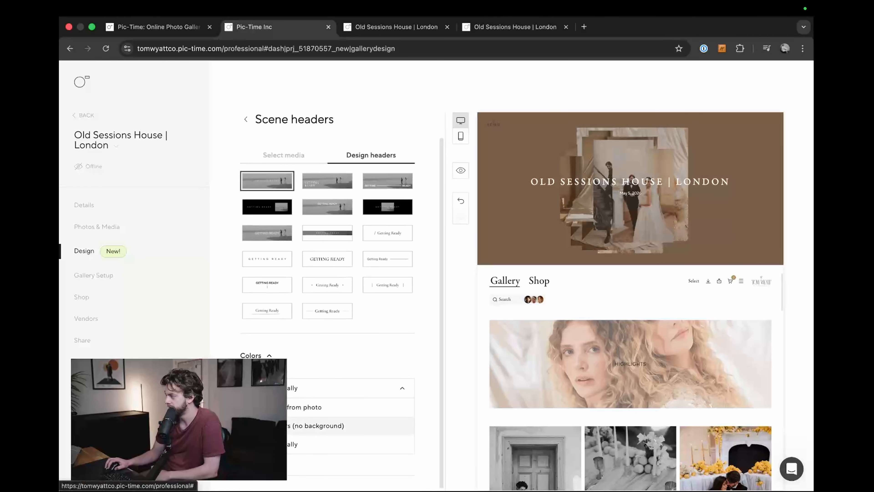
{"action": "left_click", "coordinate": [296, 425]}
{"action": "scroll", "coordinate": [294, 407], "scroll_direction": "up", "scroll_amount": 1}
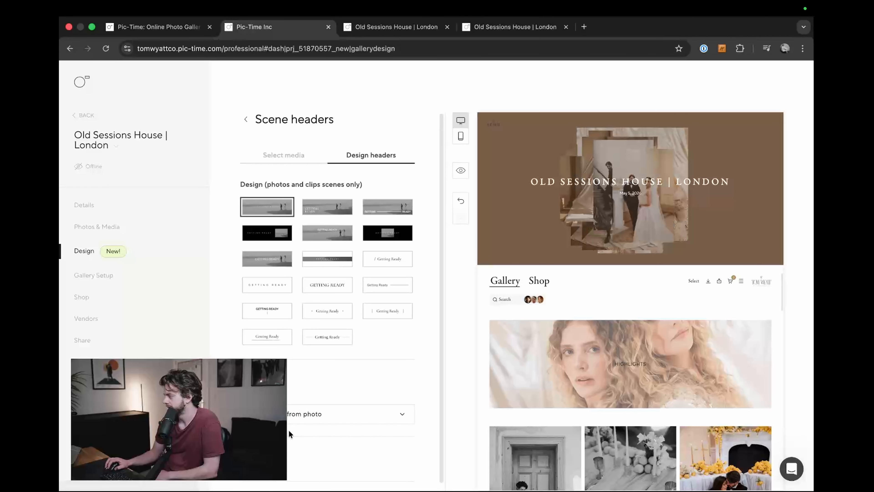
Step: Preview the gallery and examine the Highlights header's title legibility and color tint together with the cover and the photos below
{"action": "left_click", "coordinate": [460, 170]}
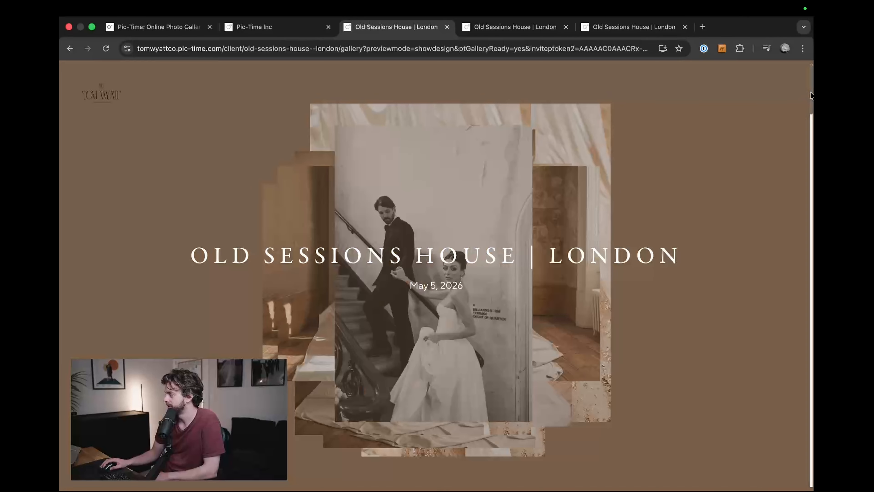
{"action": "scroll", "coordinate": [810, 125], "scroll_direction": "down", "scroll_amount": 8}
{"action": "scroll", "coordinate": [810, 125], "scroll_direction": "down", "scroll_amount": 10}
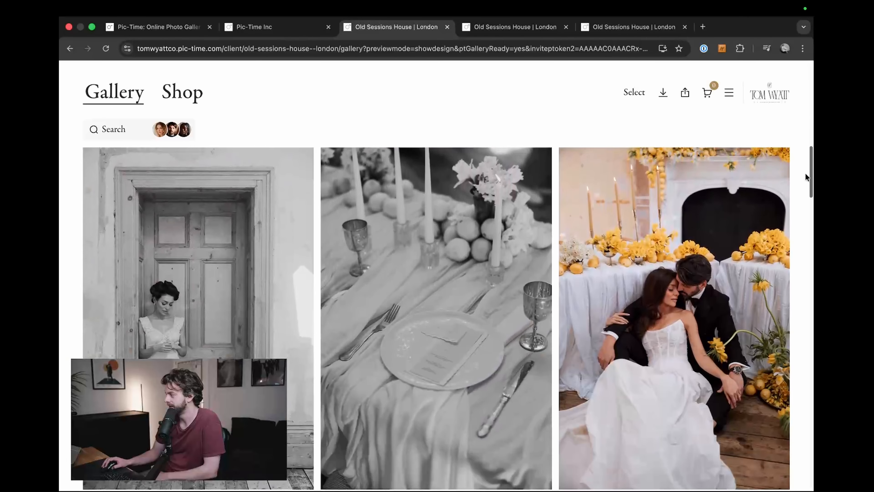
{"action": "left_click_drag", "start_coordinate": [806, 176], "coordinate": [805, 134]}
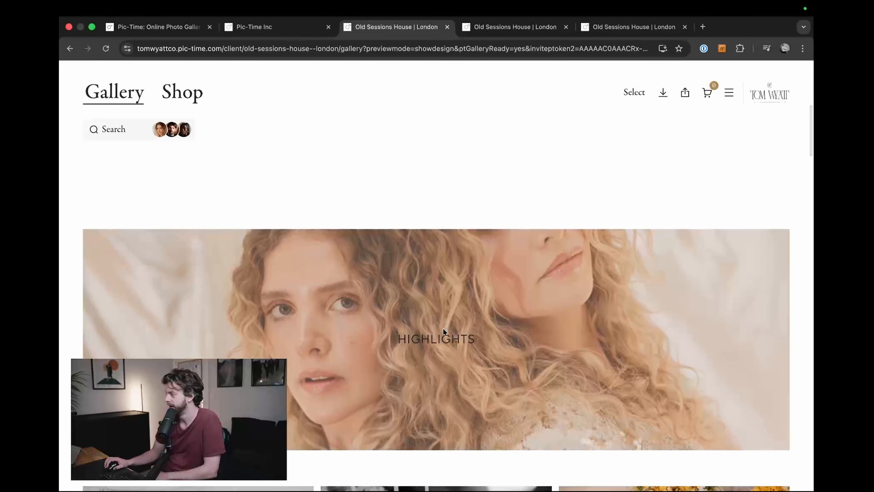
{"action": "scroll", "coordinate": [365, 281], "scroll_direction": "down", "scroll_amount": 5}
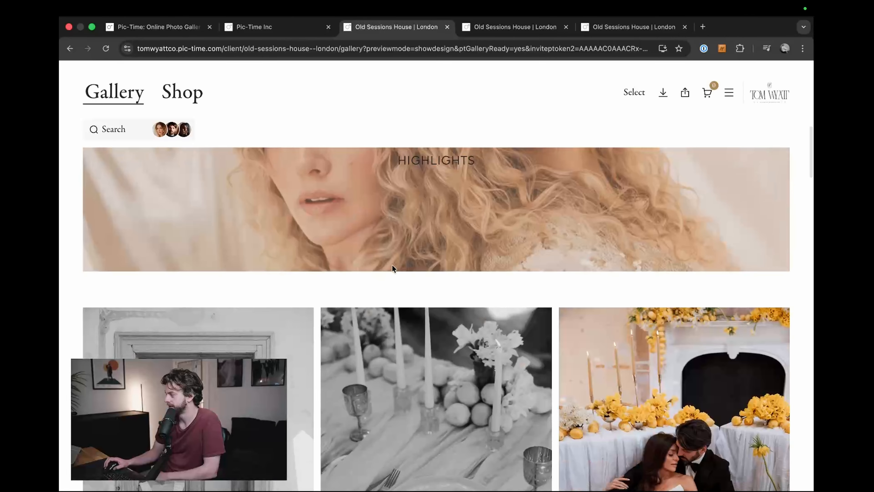
{"action": "scroll", "coordinate": [392, 265], "scroll_direction": "up", "scroll_amount": 5}
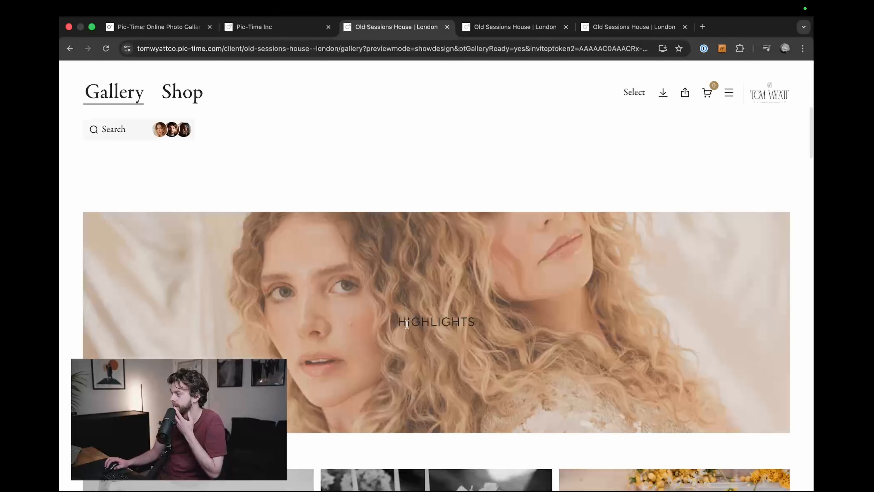
{"action": "left_click_drag", "start_coordinate": [405, 321], "coordinate": [487, 322]}
{"action": "left_click", "coordinate": [486, 320]}
{"action": "scroll", "coordinate": [486, 320], "scroll_direction": "up", "scroll_amount": 10}
{"action": "scroll", "coordinate": [484, 325], "scroll_direction": "down", "scroll_amount": 12}
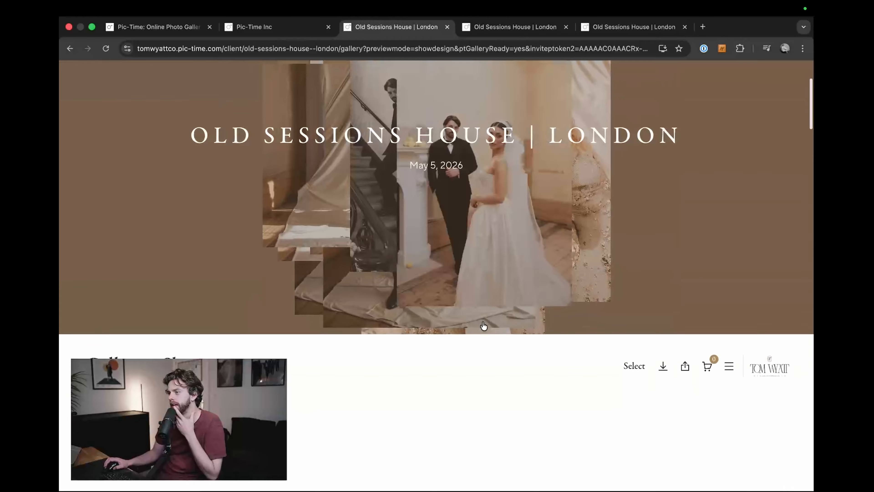
{"action": "scroll", "coordinate": [483, 326], "scroll_direction": "down", "scroll_amount": 10}
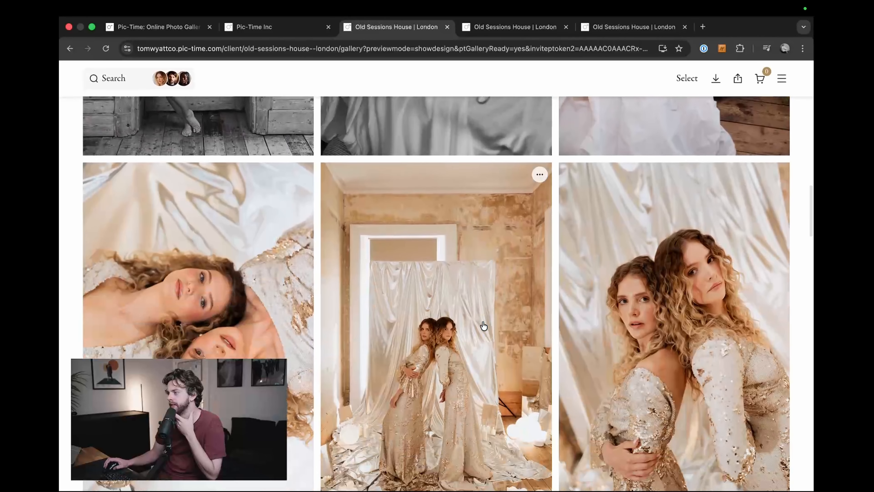